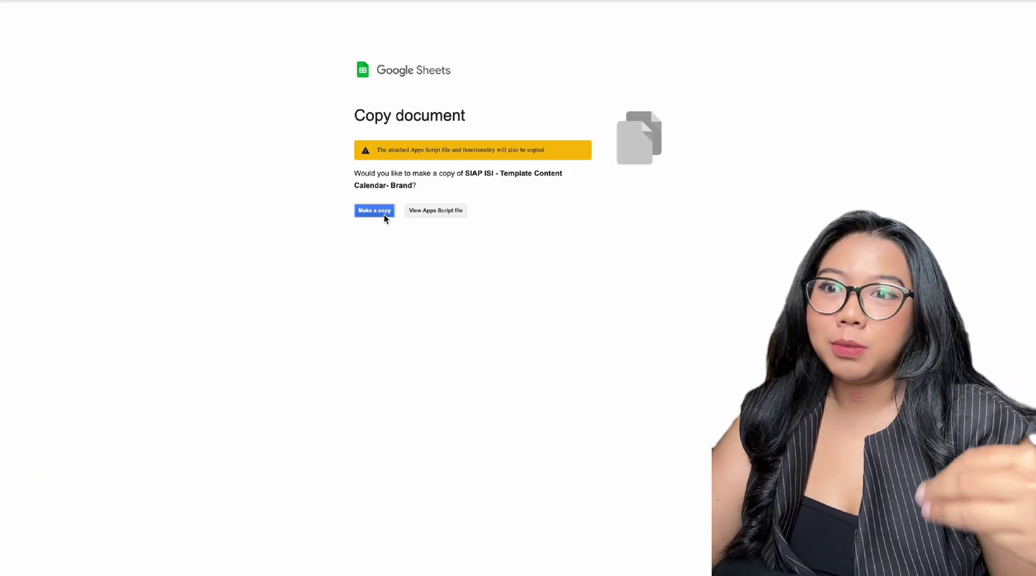
# Make a copy of the SIAP ISI - Template Content Calendar- Brand spreadsheet and go to its Master sheet.
pyautogui.click(383, 215)
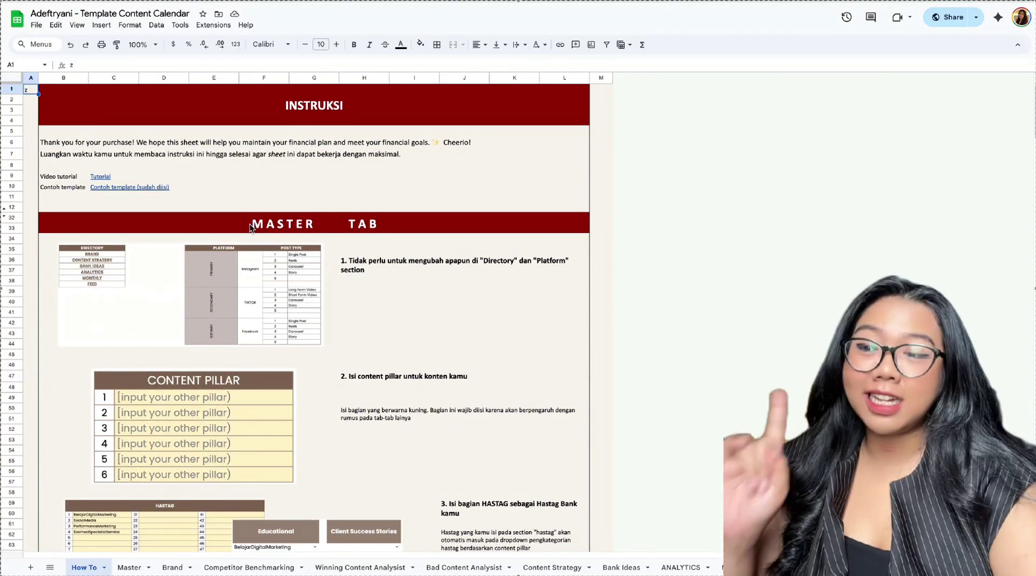
pyautogui.moveTo(103, 177)
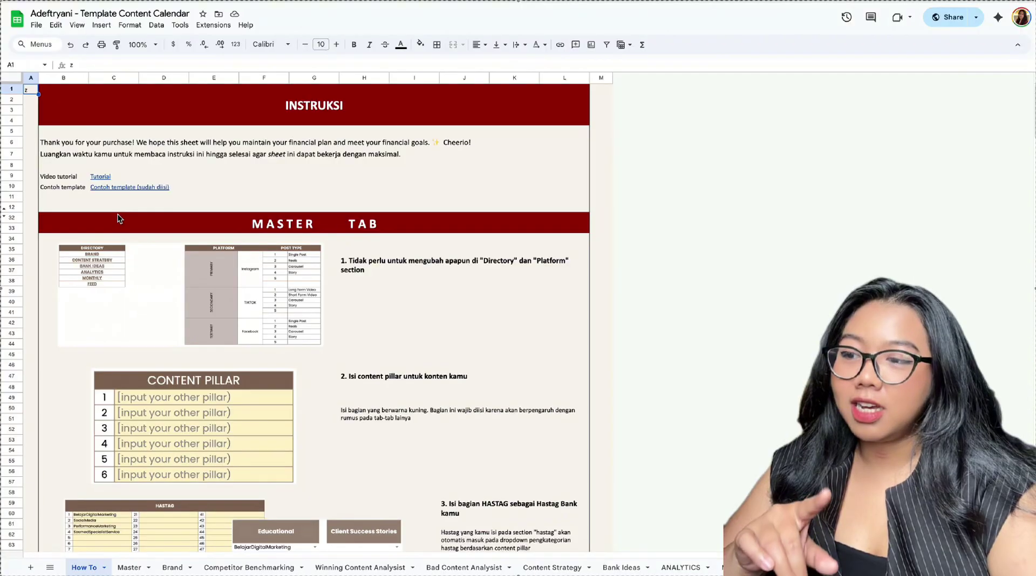
pyautogui.click(131, 567)
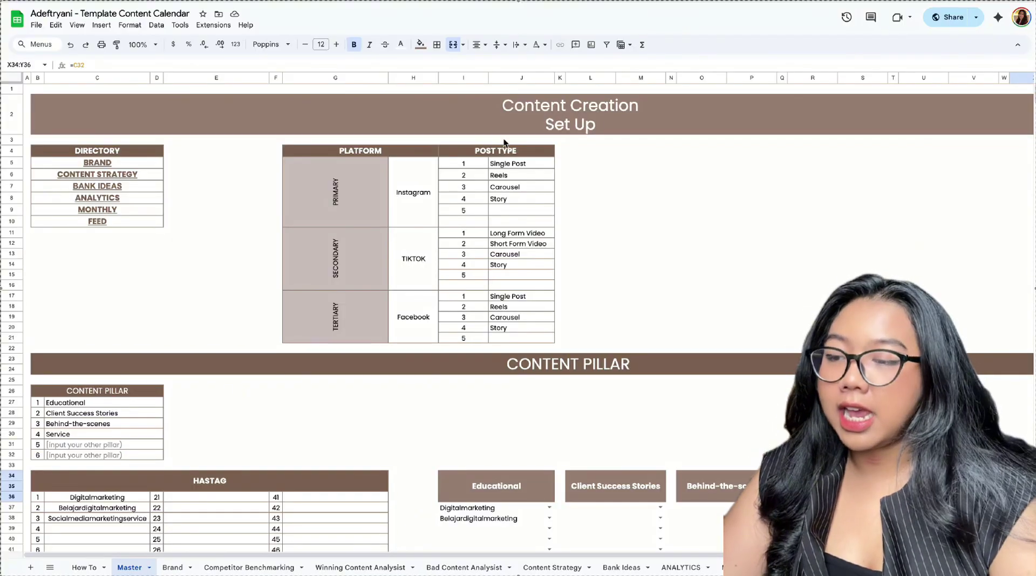
# Examine the Master sheet's post types, content pillar list, linked pillar headings and the hashtag choices under Educational.
pyautogui.click(521, 164)
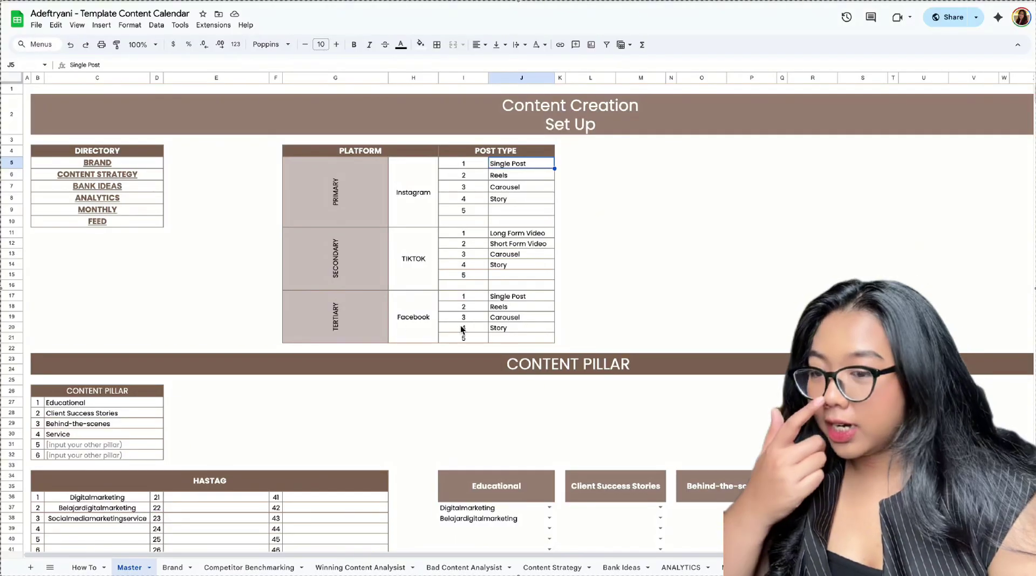
pyautogui.scroll(-4, 527, 323)
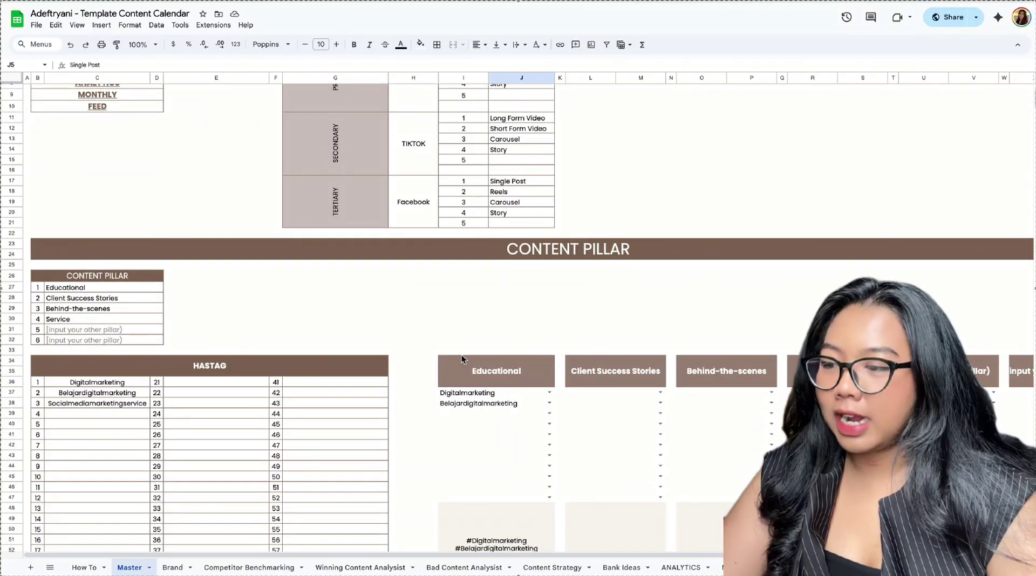
pyautogui.scroll(-1, 461, 356)
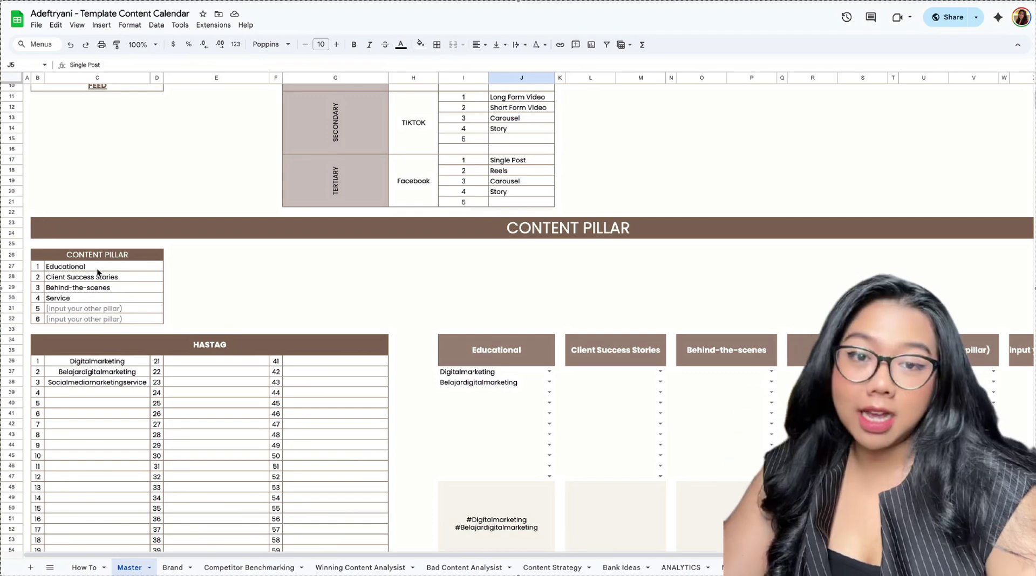
pyautogui.click(97, 269)
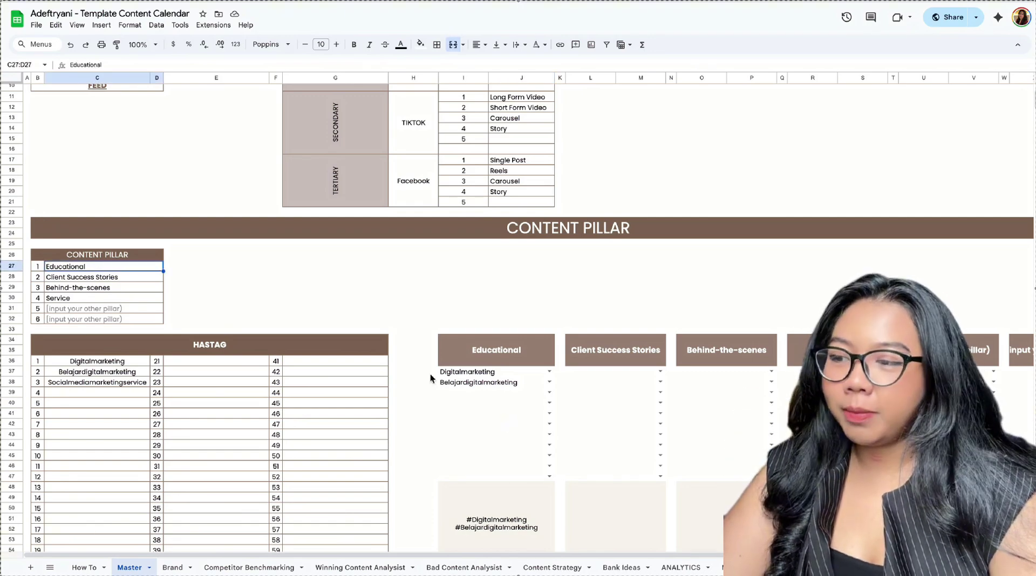
pyautogui.click(510, 356)
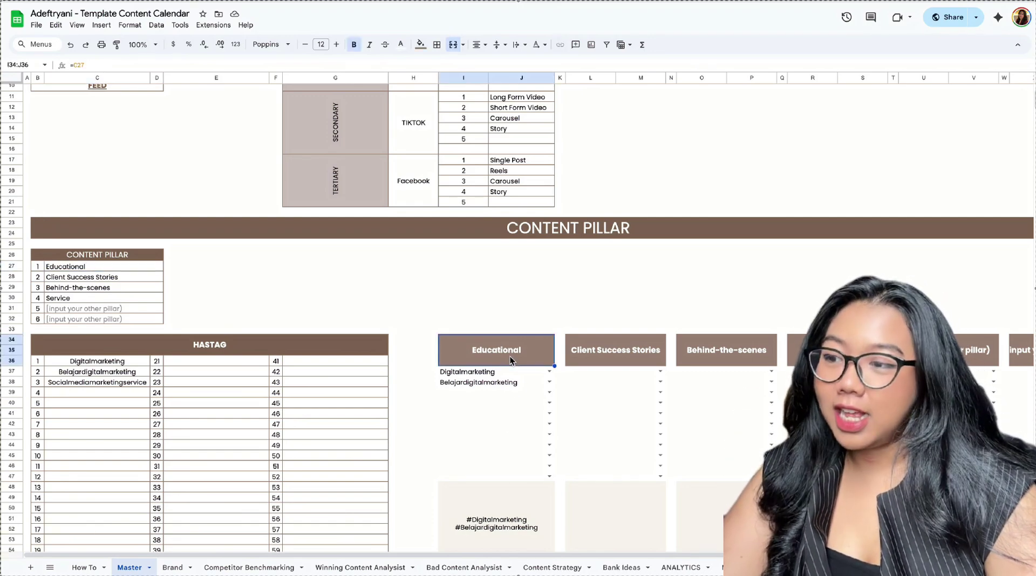
pyautogui.scroll(-3, 220, 419)
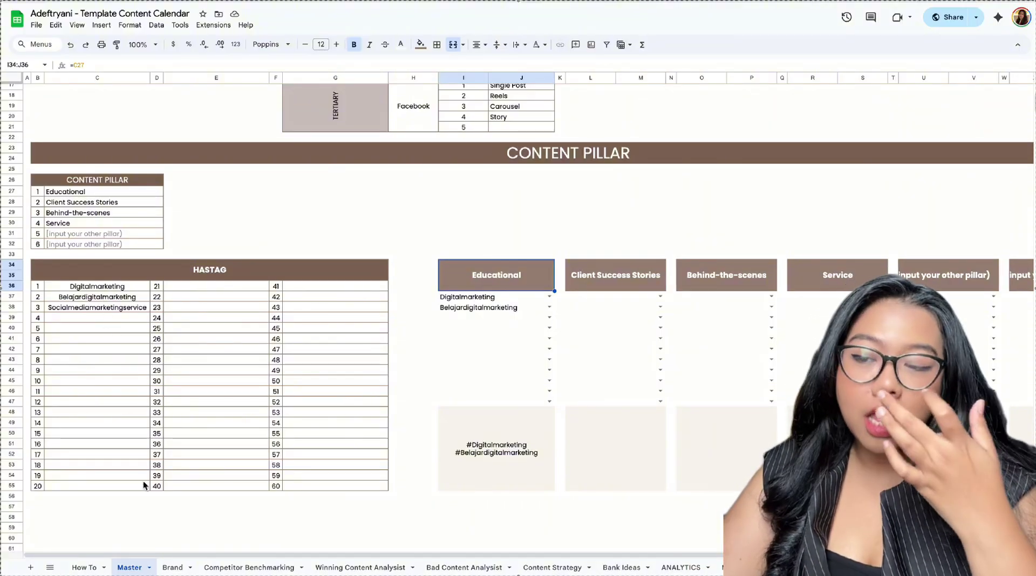
pyautogui.click(549, 297)
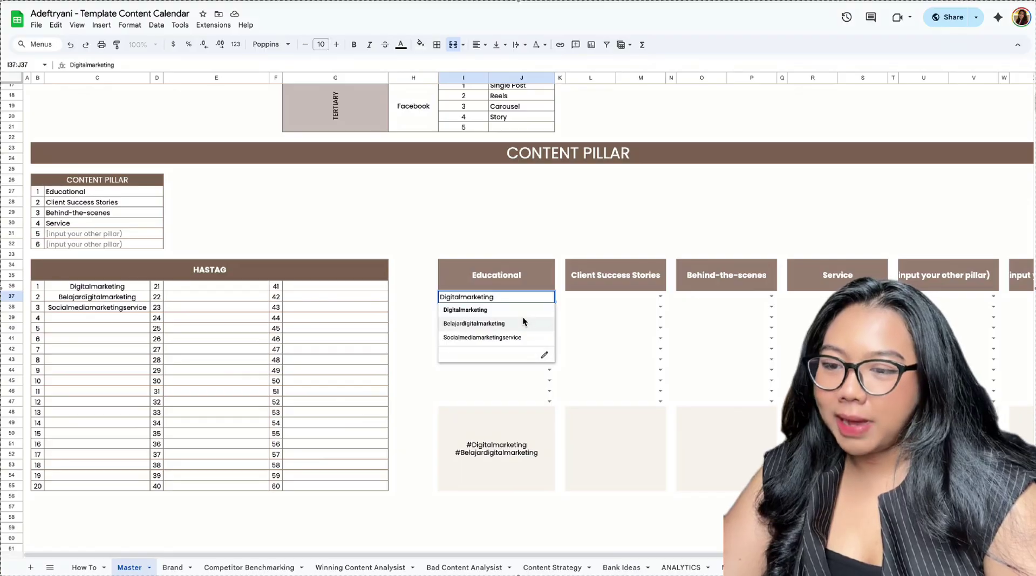
pyautogui.click(398, 255)
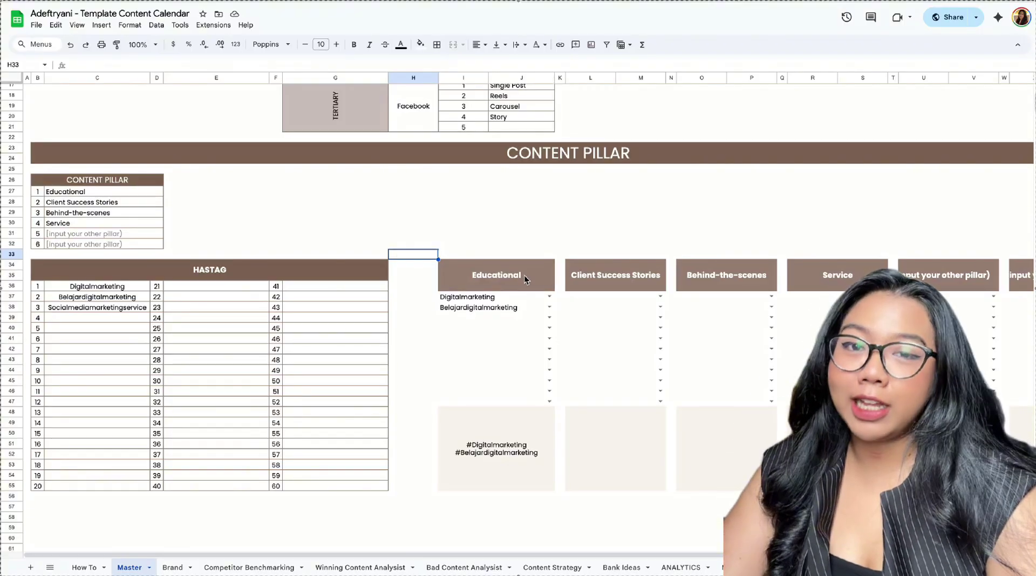
pyautogui.click(127, 247)
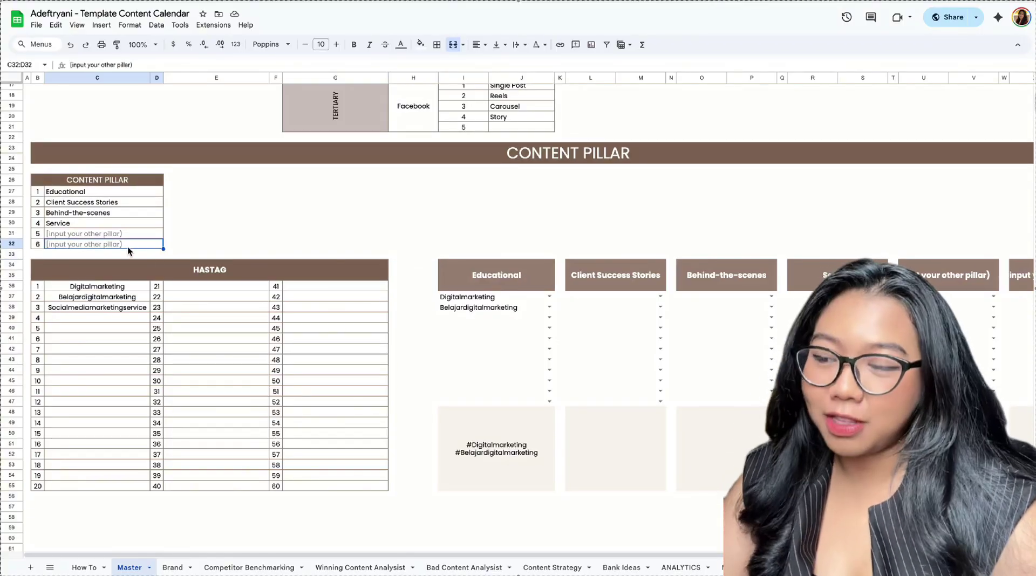
pyautogui.click(10, 244)
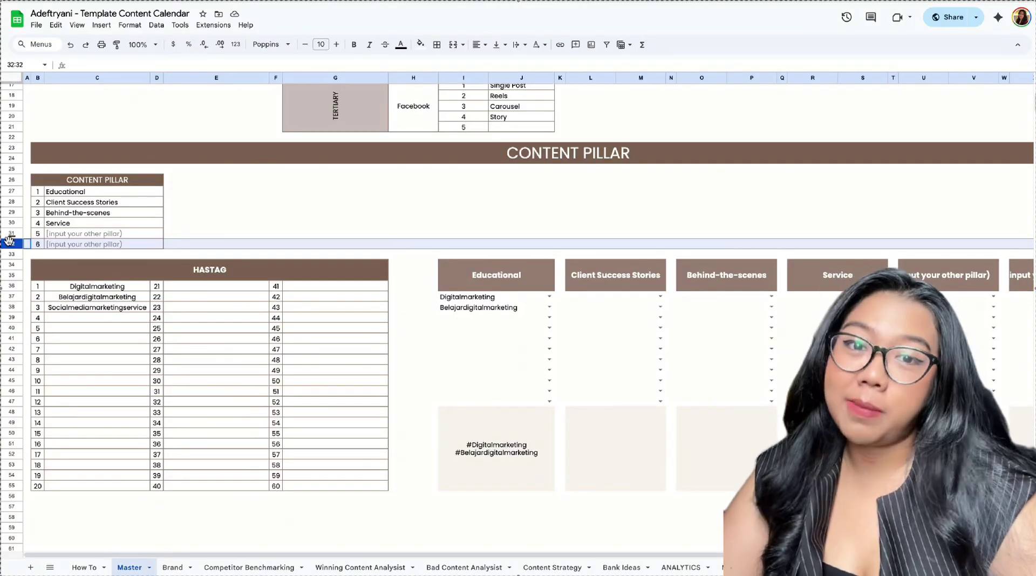
pyautogui.press('super+shift+5')
pyautogui.click(435, 537)
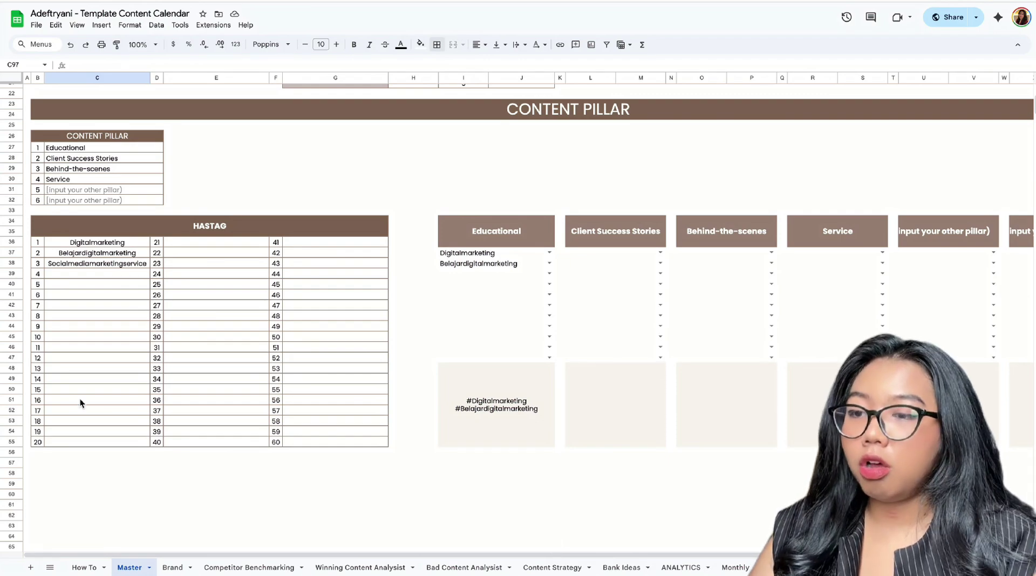
# Insert two rows below rows 31 and 32 at the end of the content pillar list.
pyautogui.click(15, 200)
pyautogui.keyDown('shift'); pyautogui.click(12, 191); pyautogui.keyUp('shift')
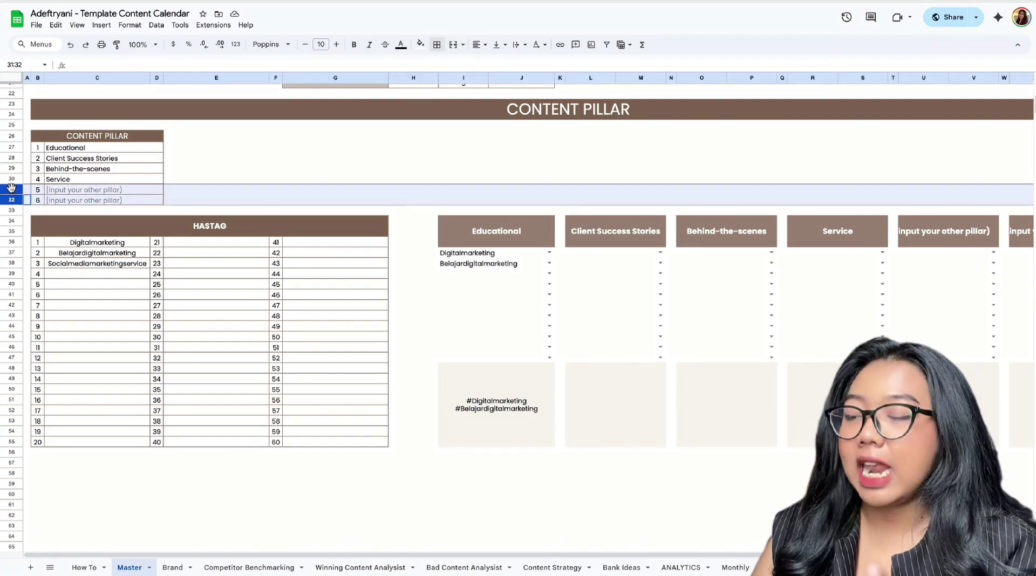
pyautogui.rightClick(12, 191)
pyautogui.click(71, 292)
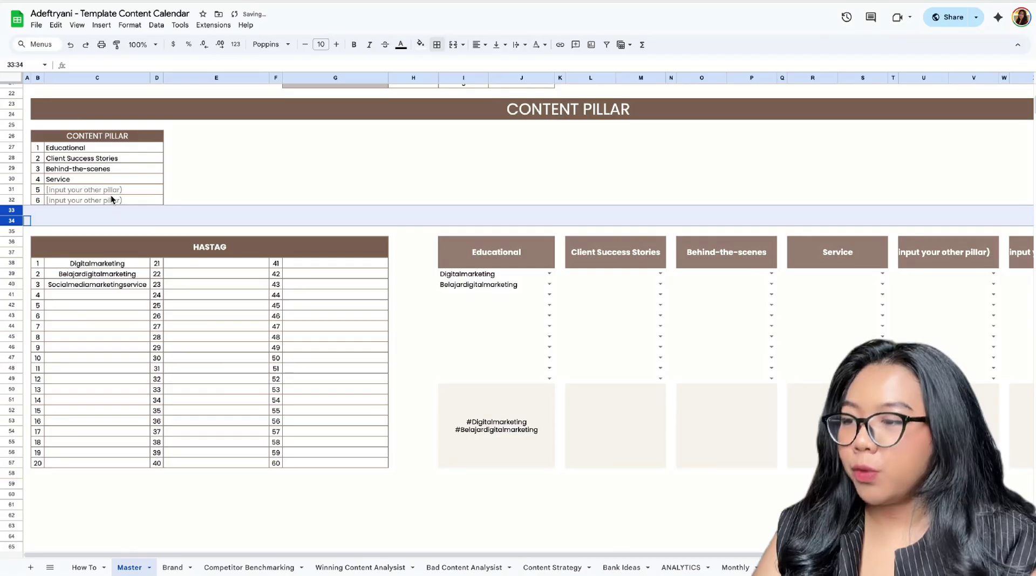
# Apply borders to all cells in B32:D34 so the content pillar table covers the new rows.
pyautogui.moveTo(39, 201); pyautogui.dragTo(156, 216)
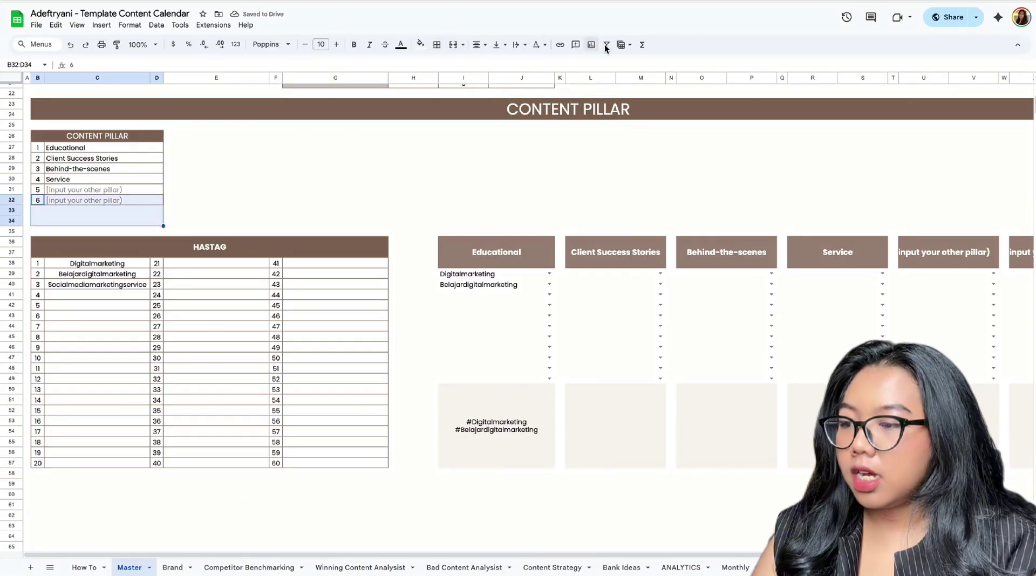
pyautogui.click(437, 44)
pyautogui.click(442, 65)
pyautogui.click(202, 188)
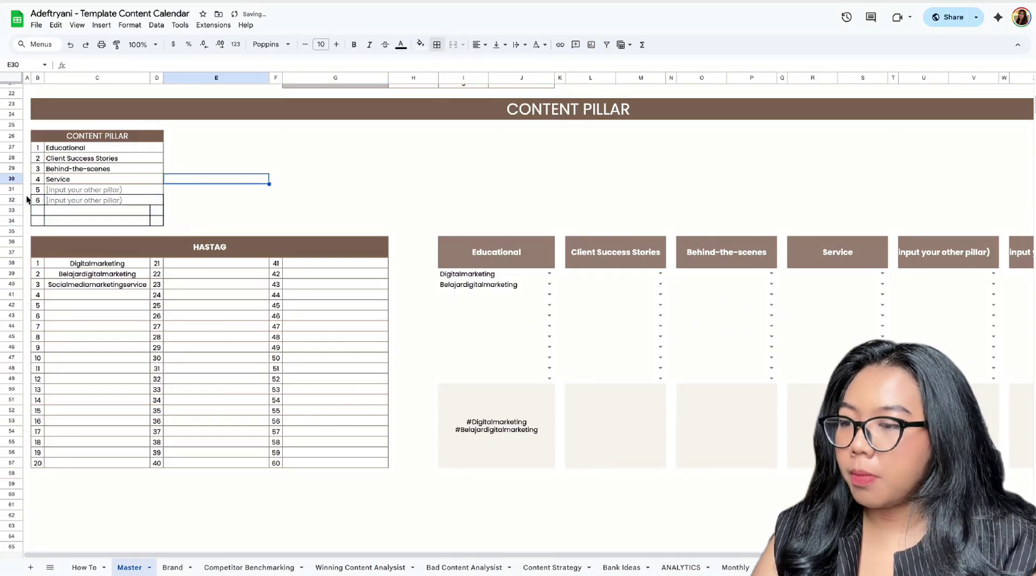
# Merge columns C and D in each of rows 33 and 34, and number these rows 7 and 8.
pyautogui.moveTo(79, 209); pyautogui.dragTo(159, 209)
pyautogui.click(454, 45)
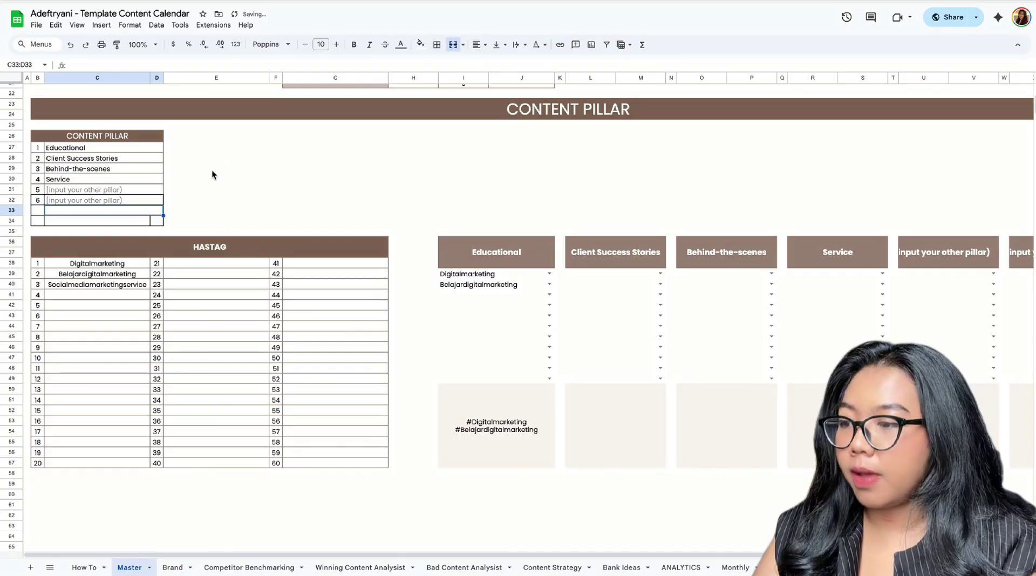
pyautogui.click(36, 211)
pyautogui.write('7')
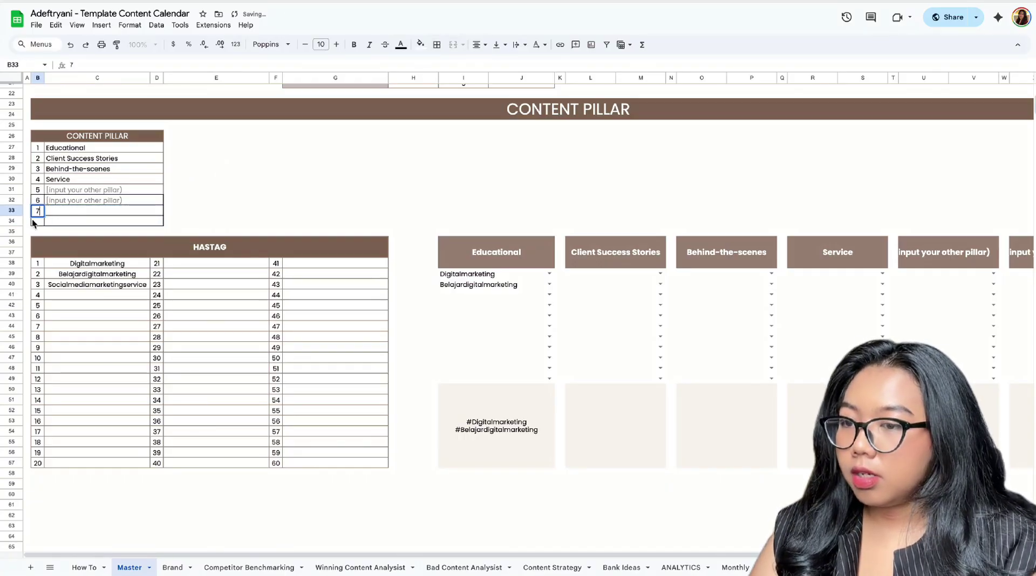
pyautogui.write('8')
# Fill content pillars 7 and 8 with the placeholder "(input your other pillar)" from pillar 6.
pyautogui.click(79, 223)
pyautogui.click(98, 202)
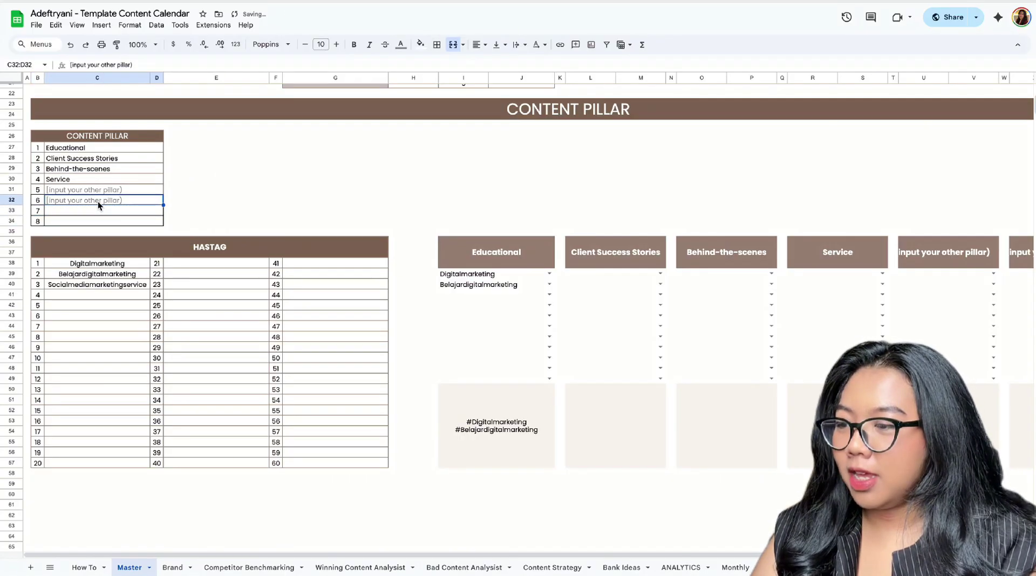
pyautogui.click(94, 212)
pyautogui.write('(input your other pillar)')
pyautogui.click(104, 220)
pyautogui.write('(input your other pillar)')
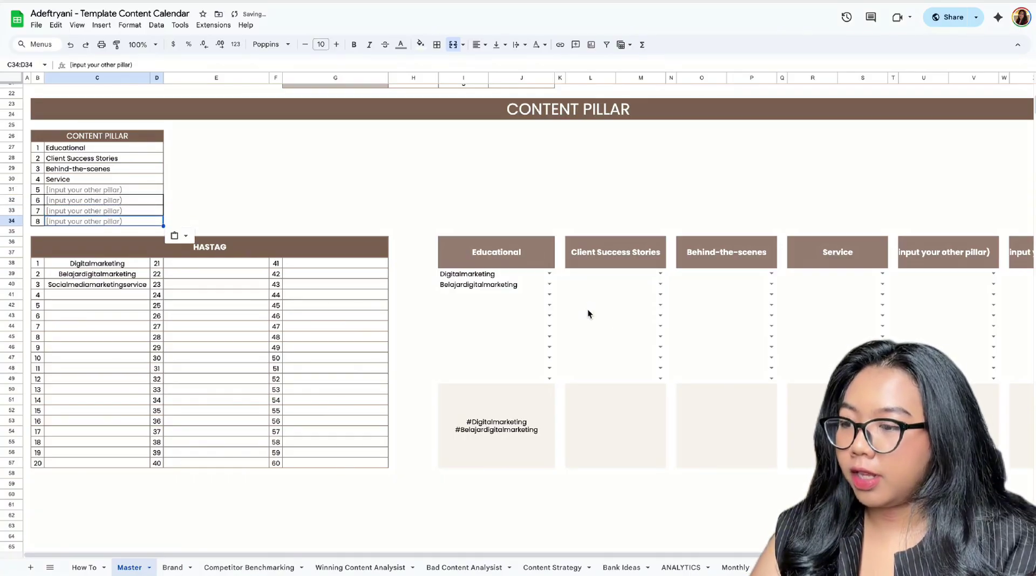
# Insert three columns after columns W to Y, beyond the last pillar's hashtag block.
pyautogui.hscroll(3, 588, 309)
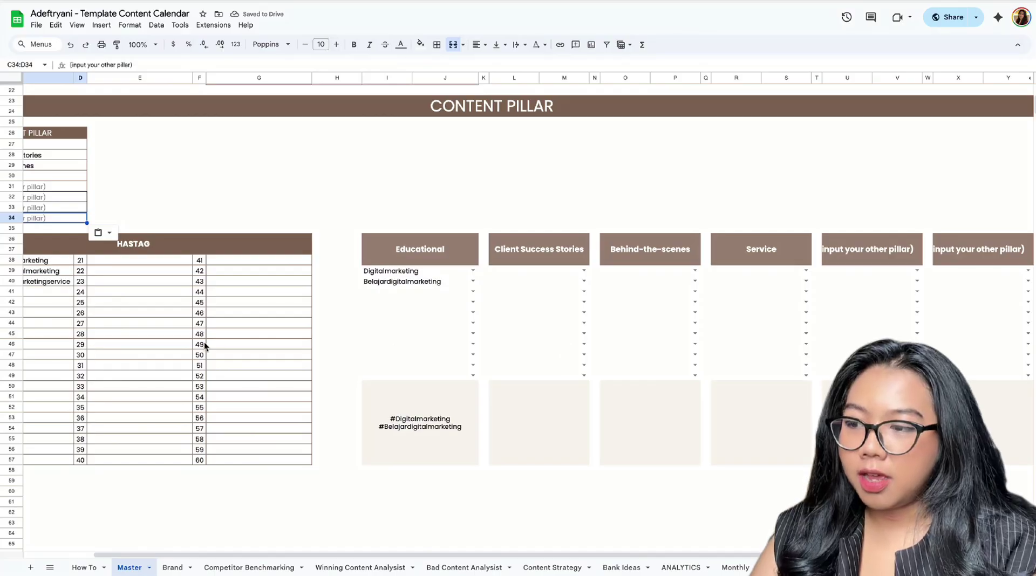
pyautogui.hscroll(-3, 204, 345)
pyautogui.hscroll(3, 721, 332)
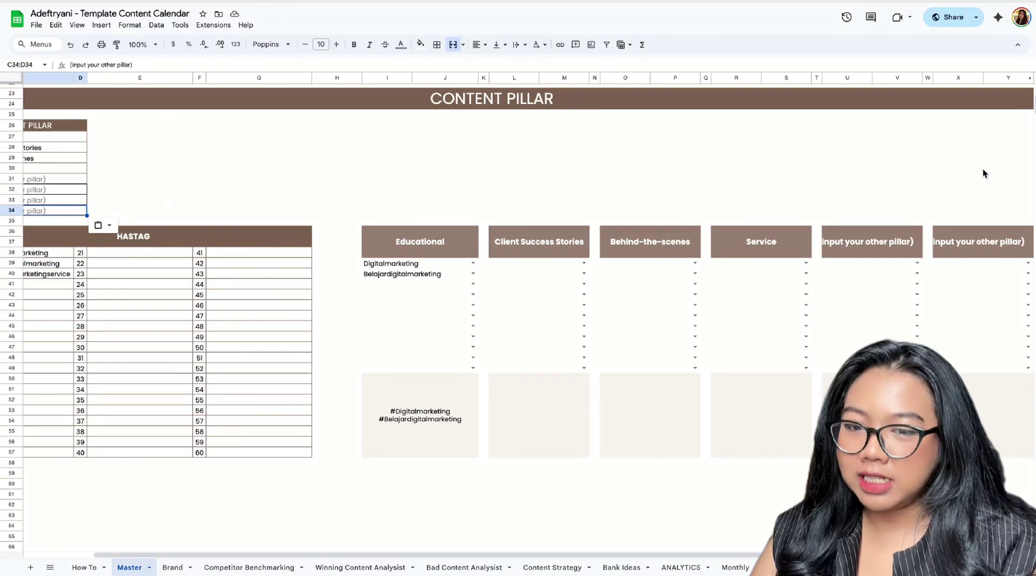
pyautogui.click(957, 80)
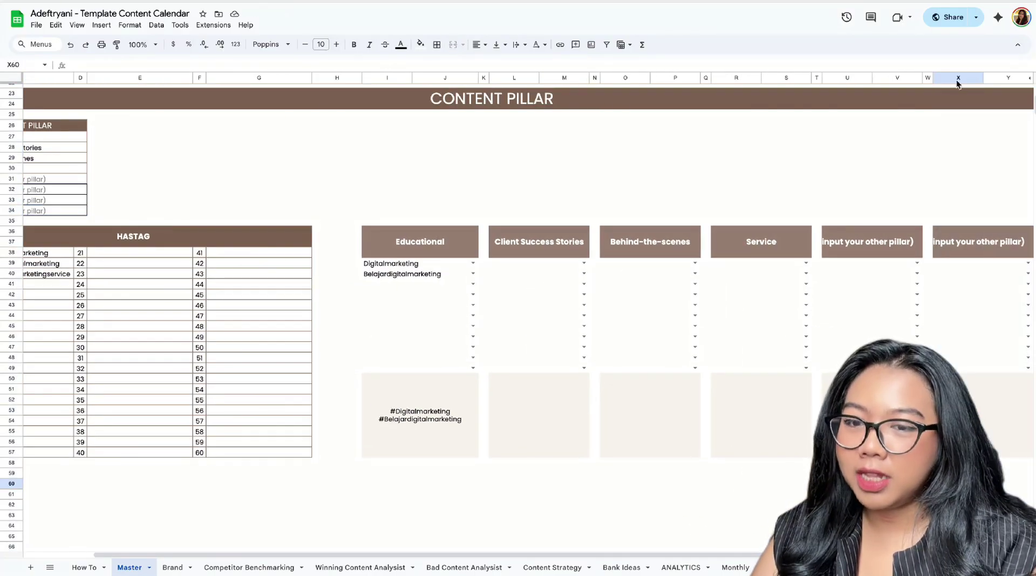
pyautogui.moveTo(927, 81); pyautogui.dragTo(1007, 79)
pyautogui.rightClick(1008, 80)
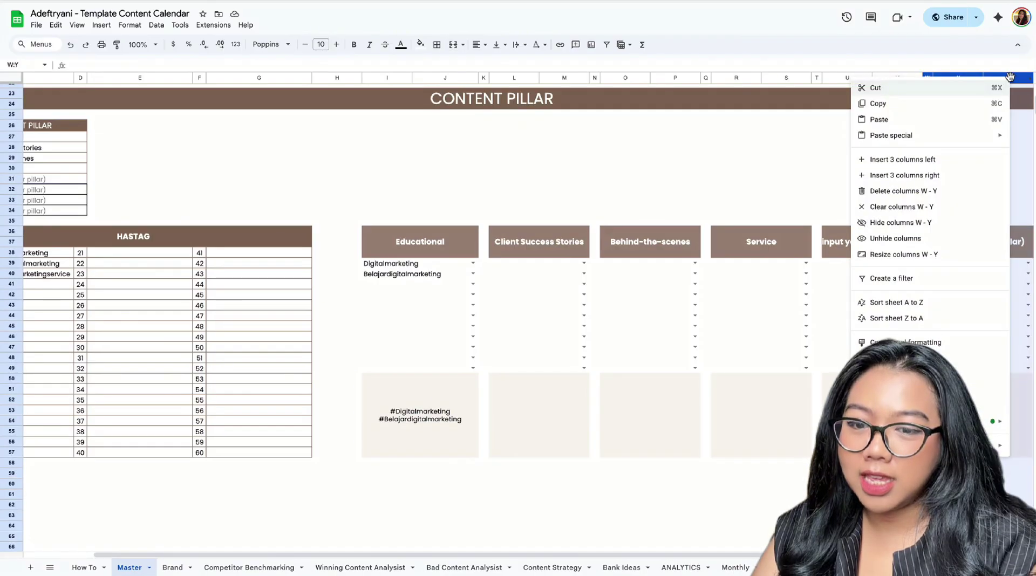
pyautogui.click(948, 178)
# Insert three more columns after the new columns Z to AB.
pyautogui.scroll(-3, 849, 273)
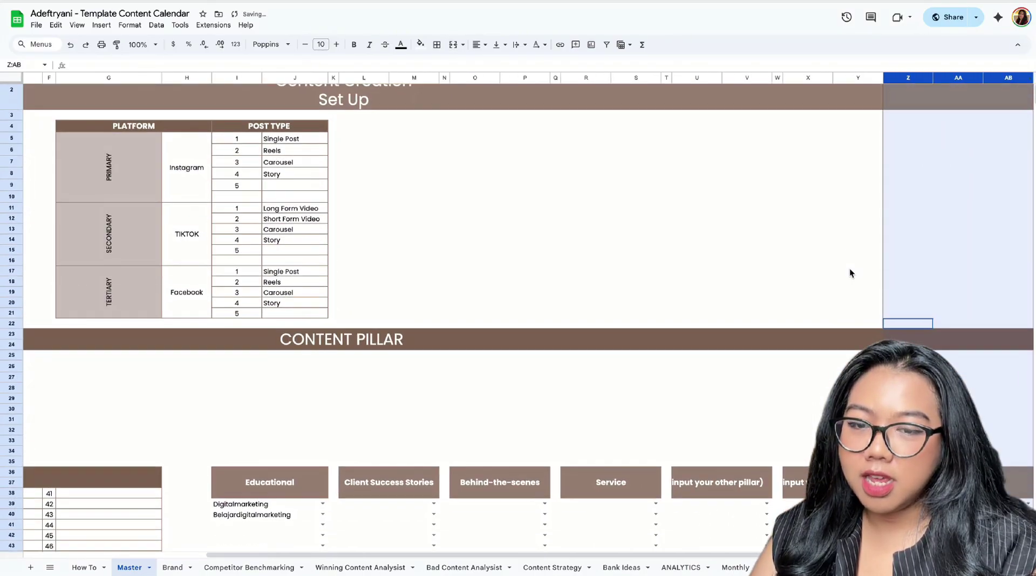
pyautogui.rightClick(960, 79)
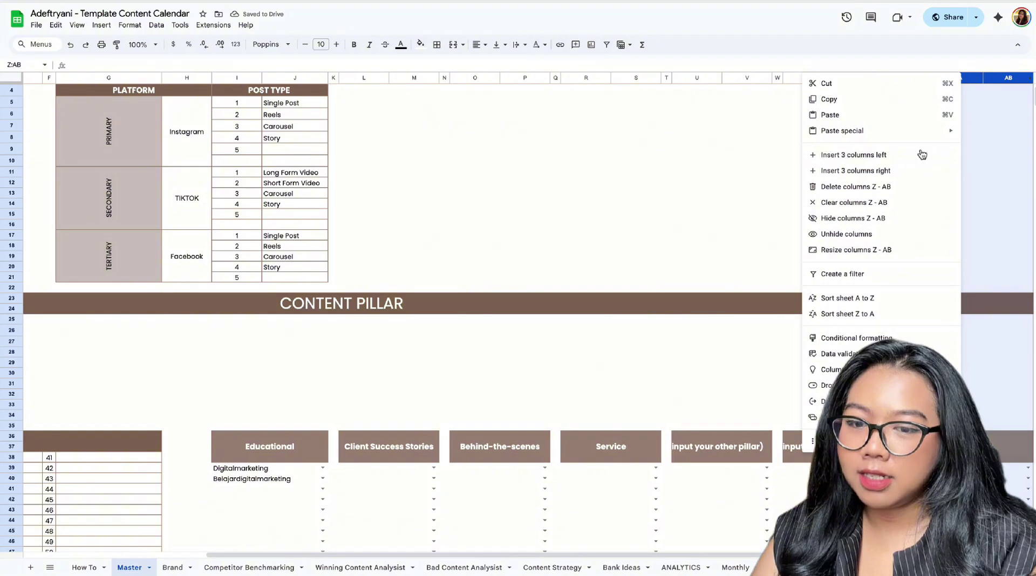
pyautogui.click(908, 171)
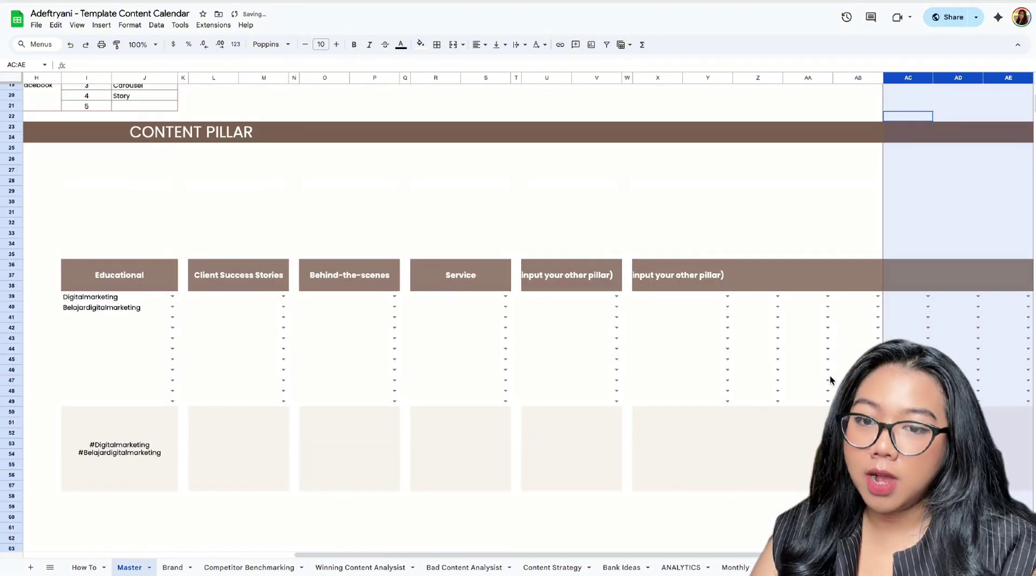
# Set the width of column Z to 21 pixels as a narrow gap after the sixth pillar's hashtag block.
pyautogui.click(700, 309)
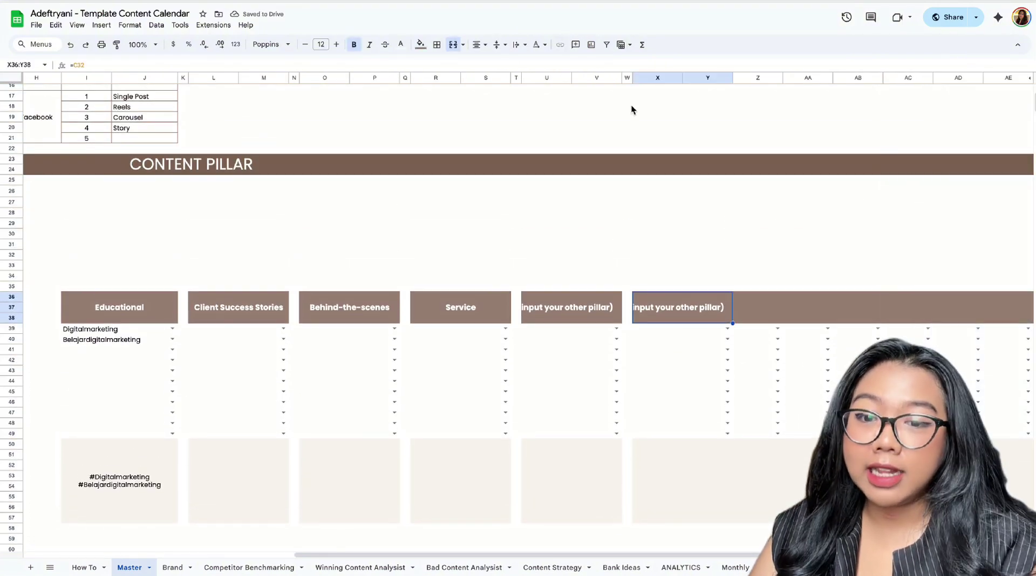
pyautogui.click(747, 78)
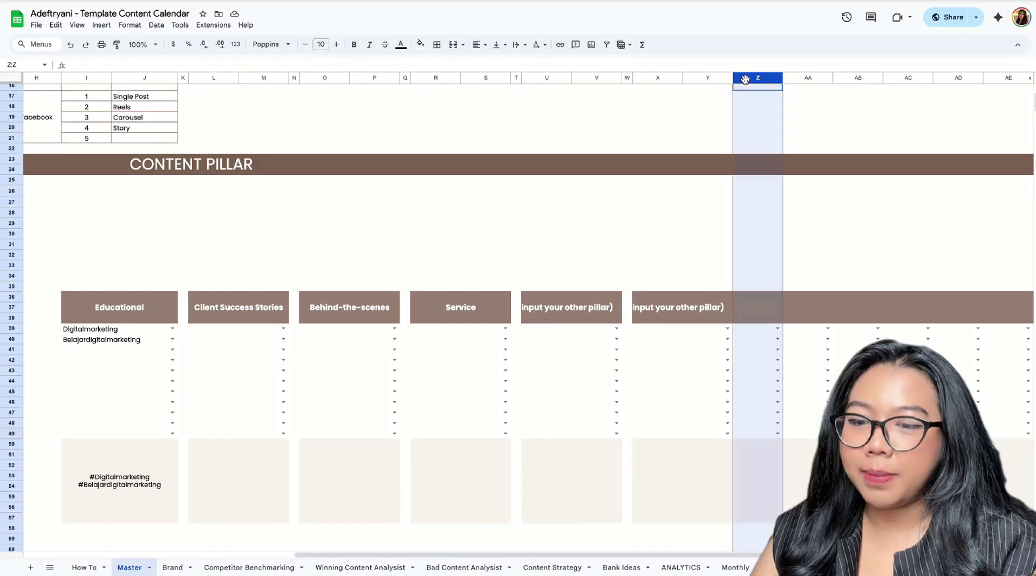
pyautogui.keyDown('ctrl'); pyautogui.click(895, 78); pyautogui.keyUp('ctrl')
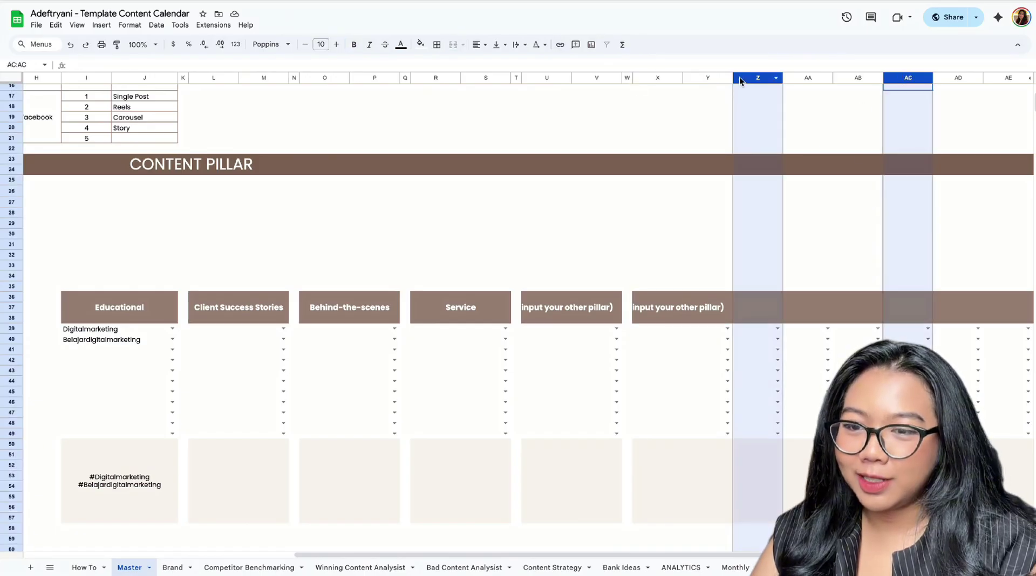
pyautogui.rightClick(756, 80)
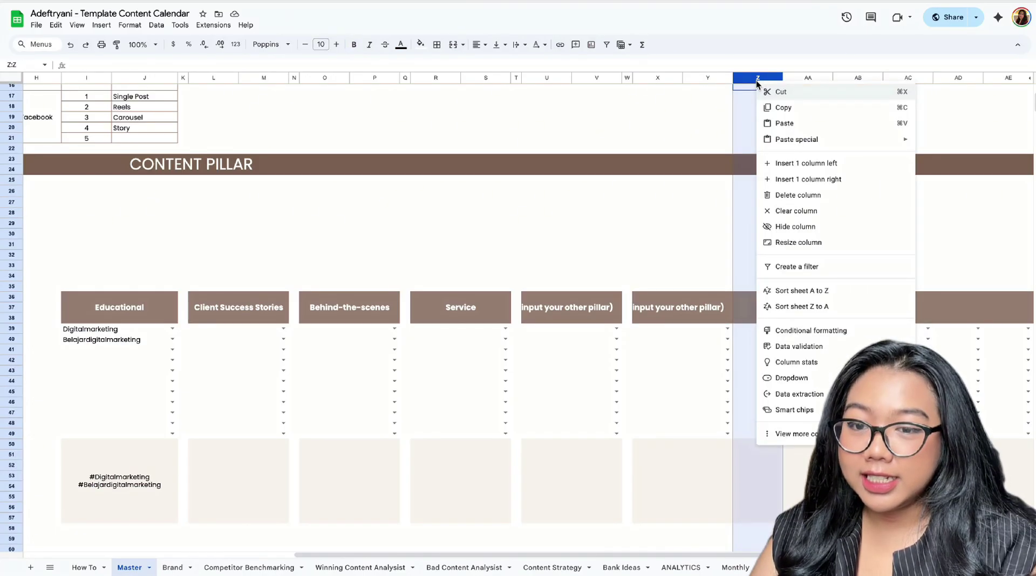
pyautogui.click(782, 242)
pyautogui.write('21')
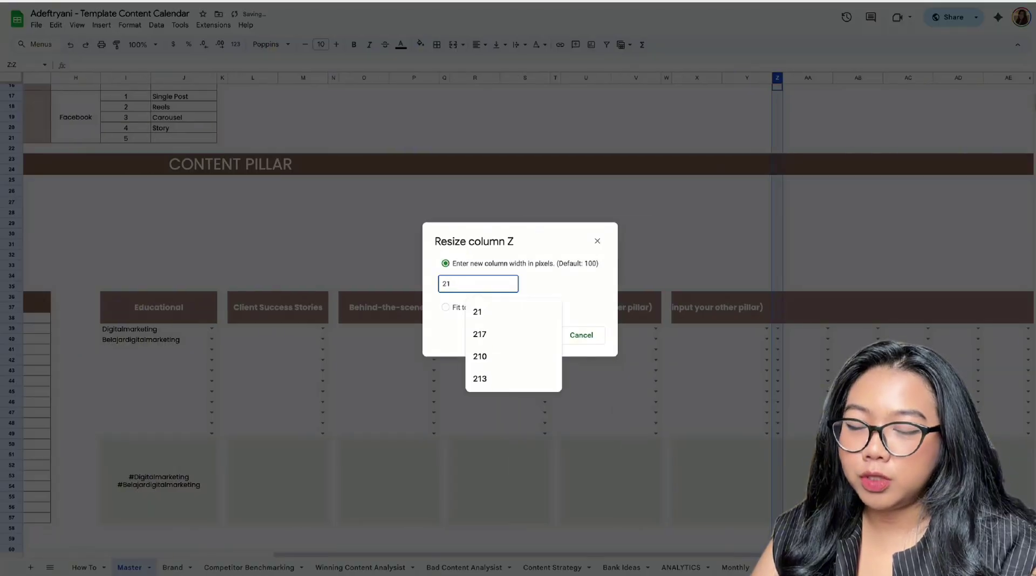
pyautogui.press('Return')
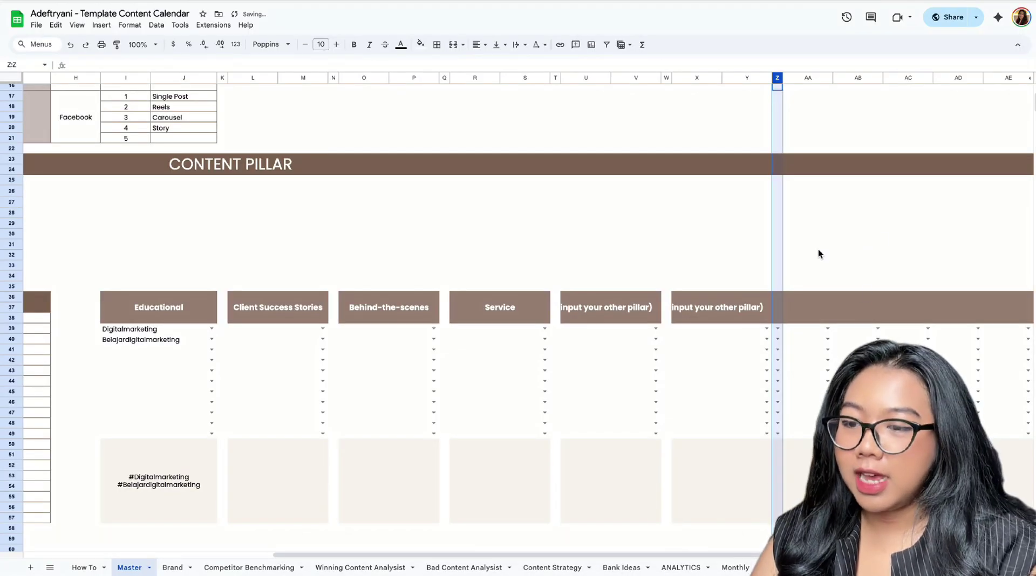
# Undo the last width change on column Z.
pyautogui.click(777, 299)
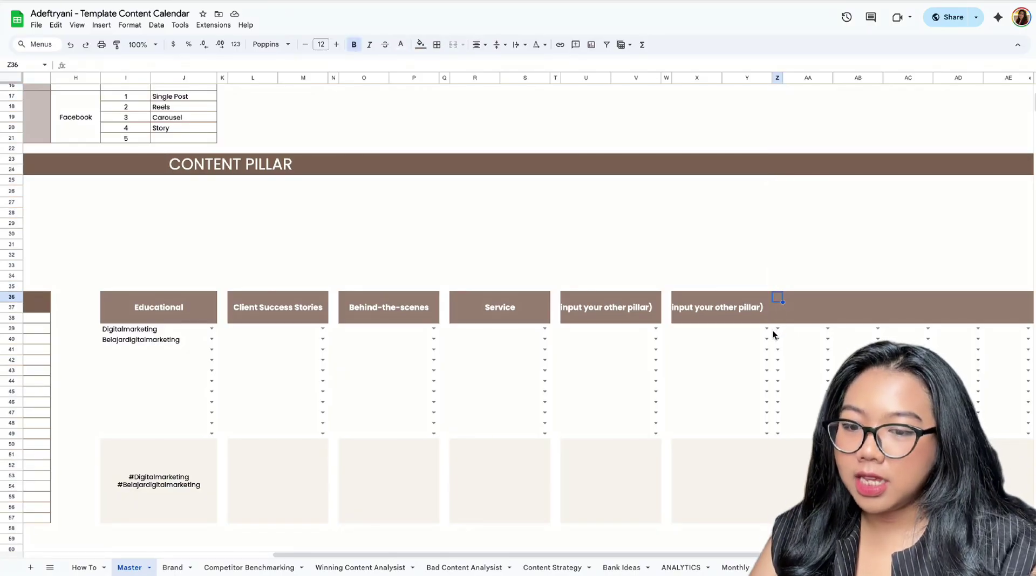
pyautogui.click(777, 328)
pyautogui.click(776, 434)
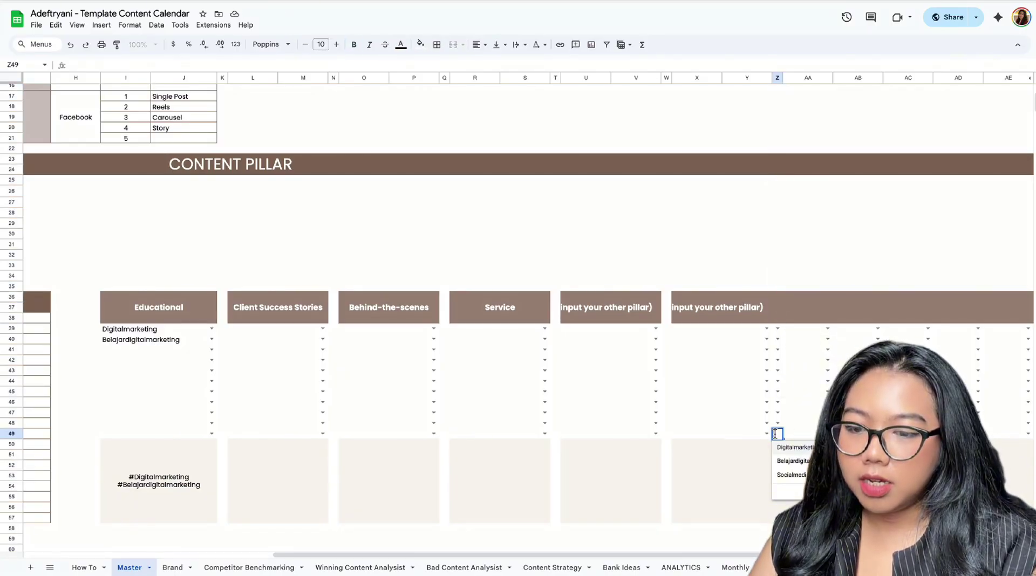
pyautogui.click(812, 403)
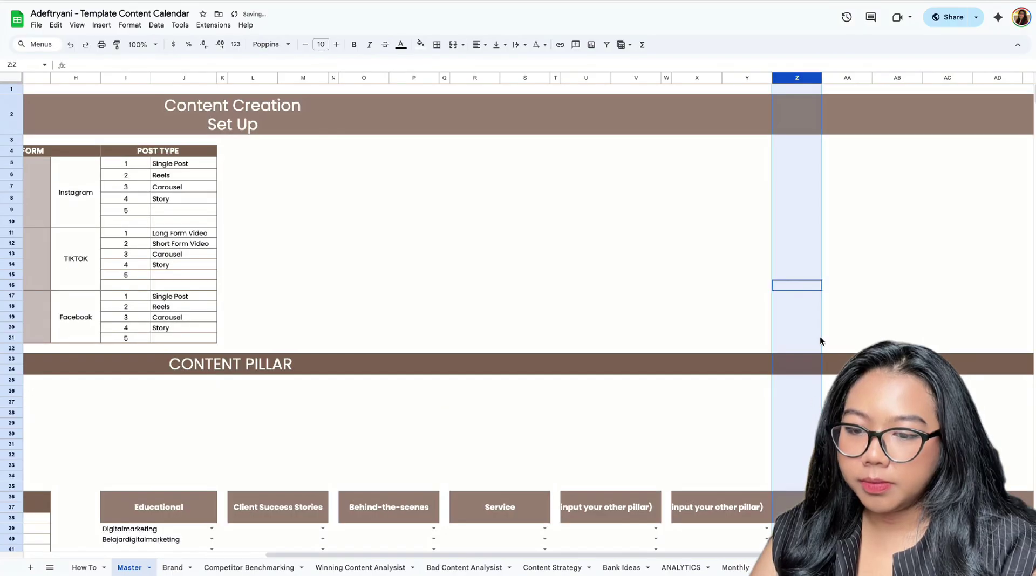
pyautogui.scroll(-10, 821, 341)
pyautogui.scroll(6, 821, 341)
# Remove the dropdowns from Z39:Z49 by copying blank cell Z59 over them.
pyautogui.click(757, 245)
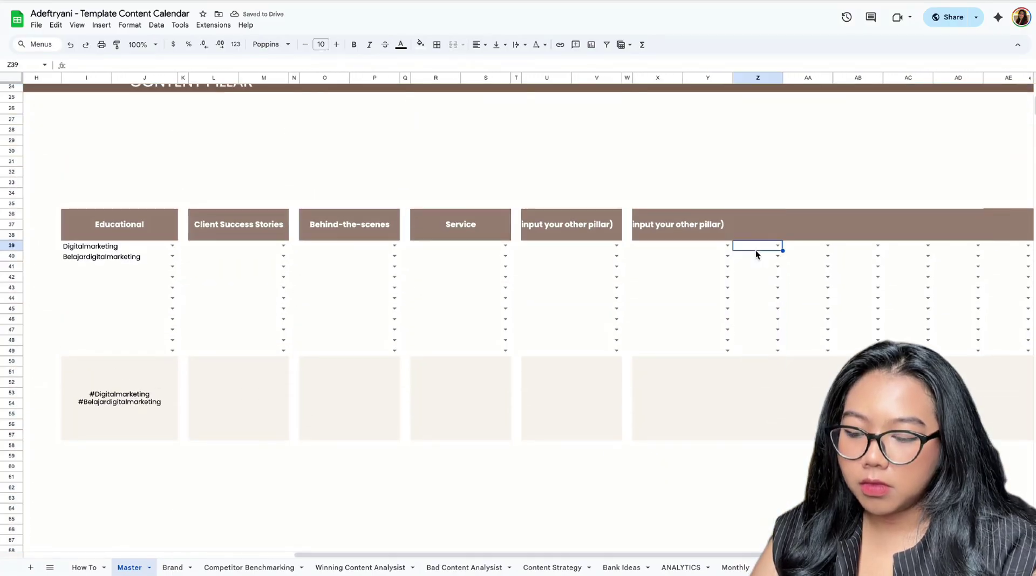
pyautogui.keyDown('shift'); pyautogui.click(750, 355); pyautogui.keyUp('shift')
pyautogui.click(758, 456)
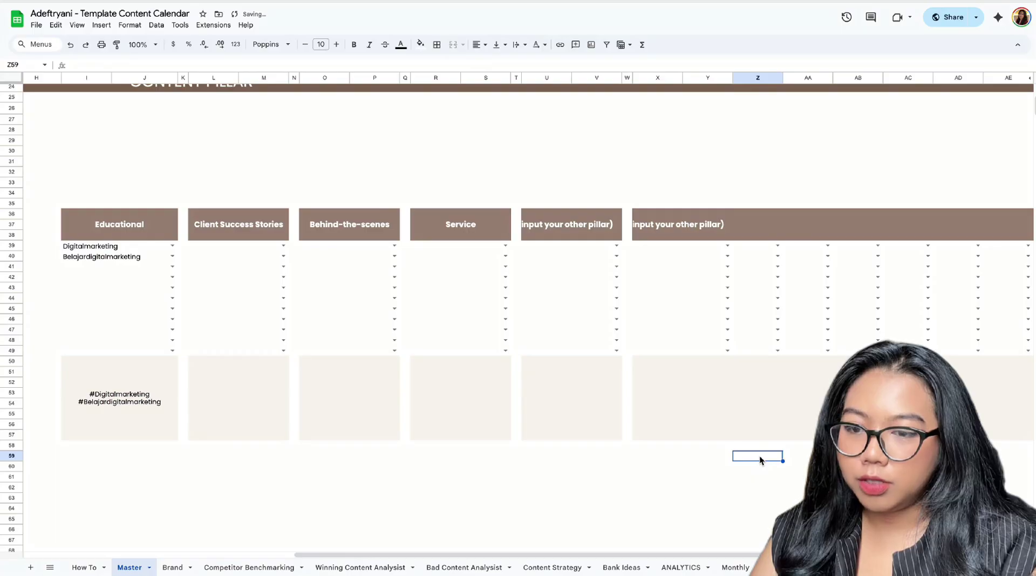
pyautogui.hotkey('ctrl', 'c')
pyautogui.click(748, 247)
pyautogui.hotkey('ctrl', 'v')
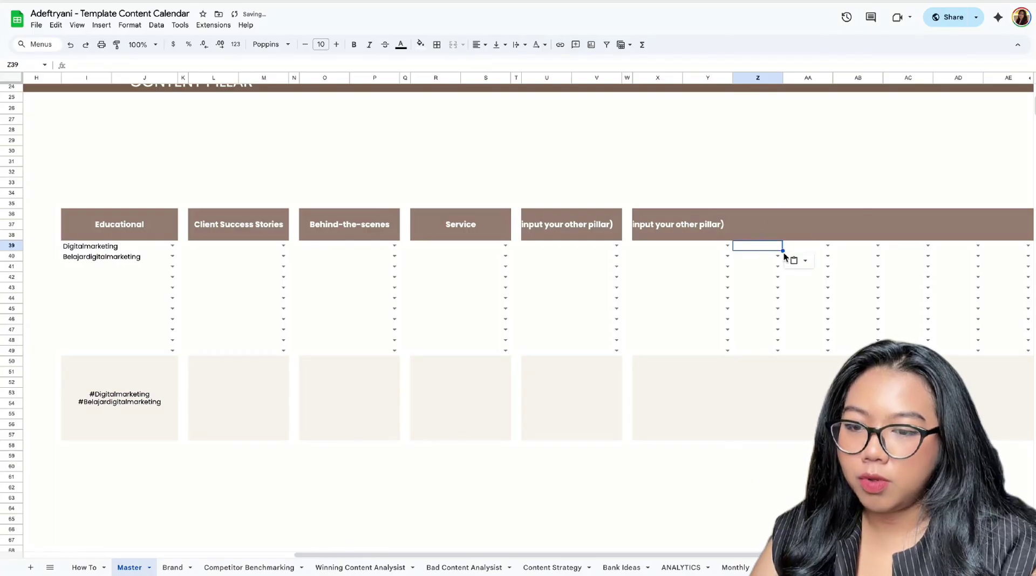
pyautogui.keyDown('shift'); pyautogui.click(779, 348); pyautogui.keyUp('shift')
# Remove the brown header fill from Z36:Z38 by pasting the blank cell over it.
pyautogui.moveTo(770, 235); pyautogui.dragTo(763, 213)
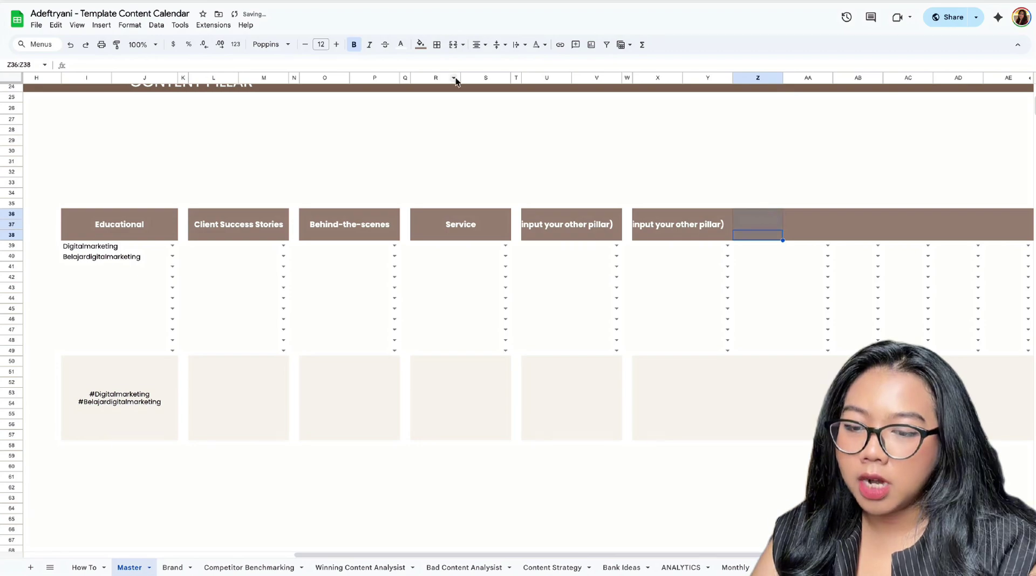
pyautogui.click(420, 45)
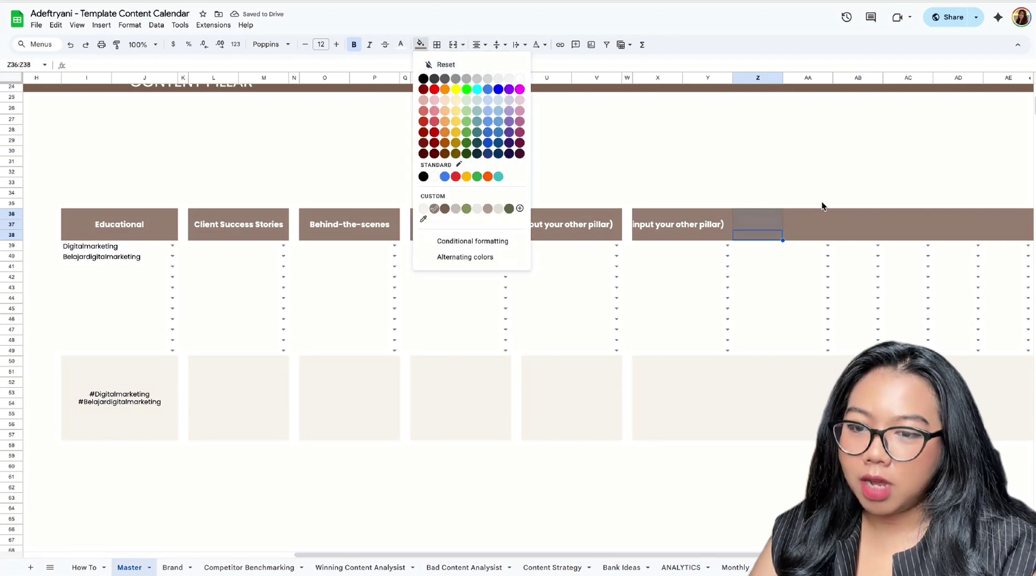
pyautogui.click(808, 204)
pyautogui.click(752, 218)
pyautogui.hotkey('ctrl', 'v')
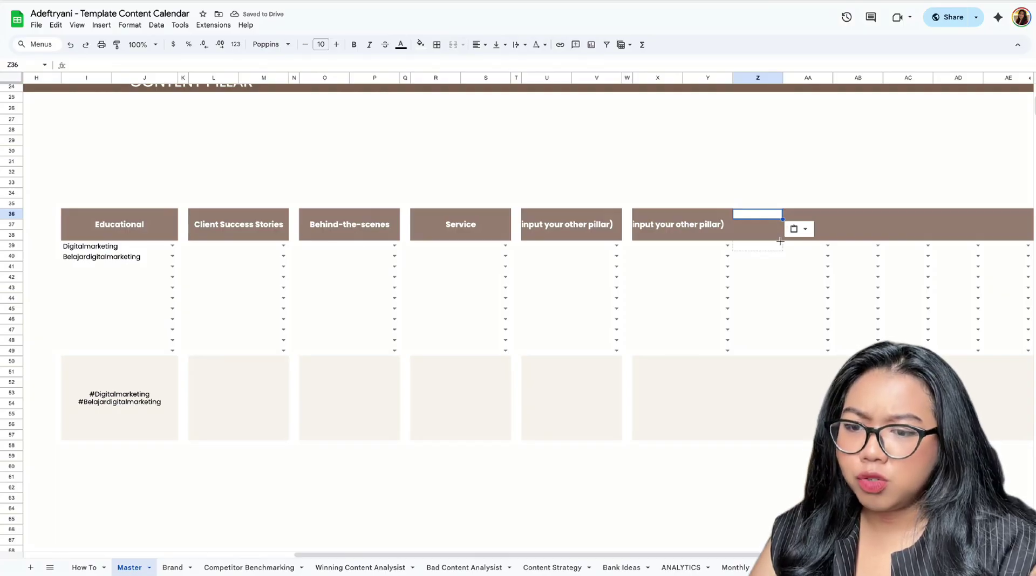
pyautogui.moveTo(781, 218); pyautogui.dragTo(778, 239)
pyautogui.scroll(1, 748, 238)
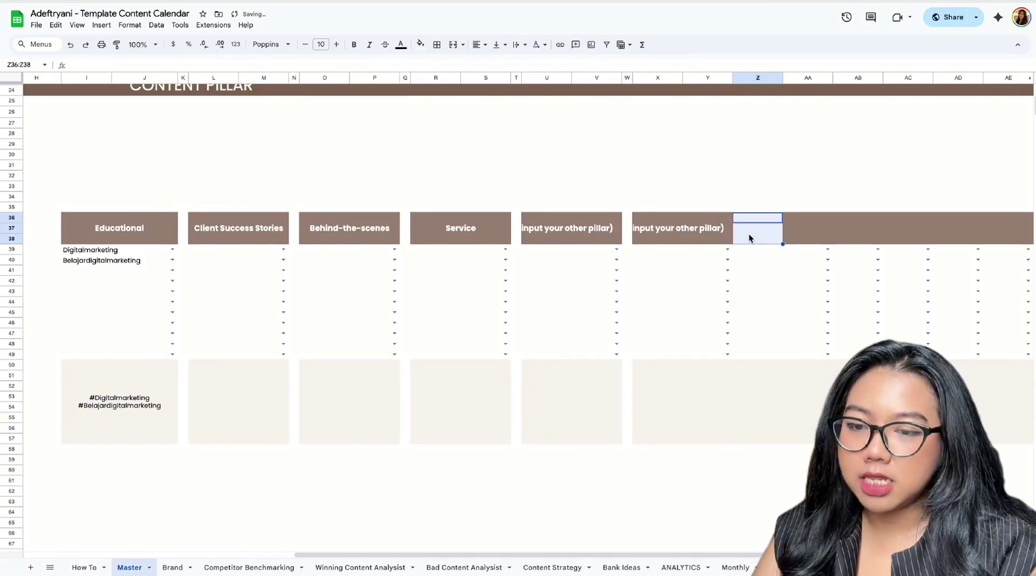
# Copy the blank range Z36:Z49 onto column AC starting at AC36 to separate the two new pillar blocks.
pyautogui.click(751, 219)
pyautogui.keyDown('shift'); pyautogui.click(751, 352); pyautogui.keyUp('shift')
pyautogui.hotkey('ctrl', 'c')
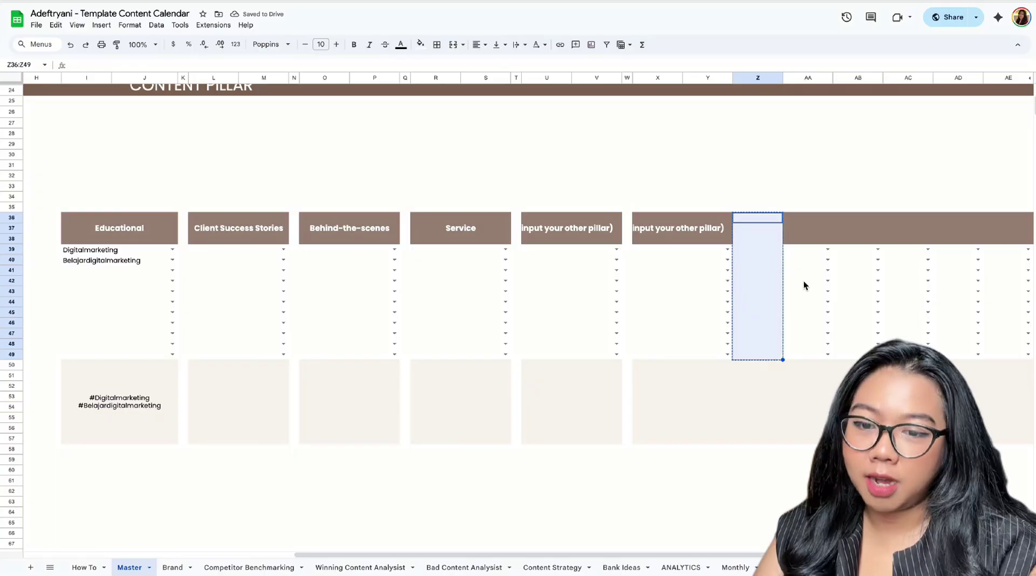
pyautogui.click(899, 225)
pyautogui.hotkey('ctrl', 'v')
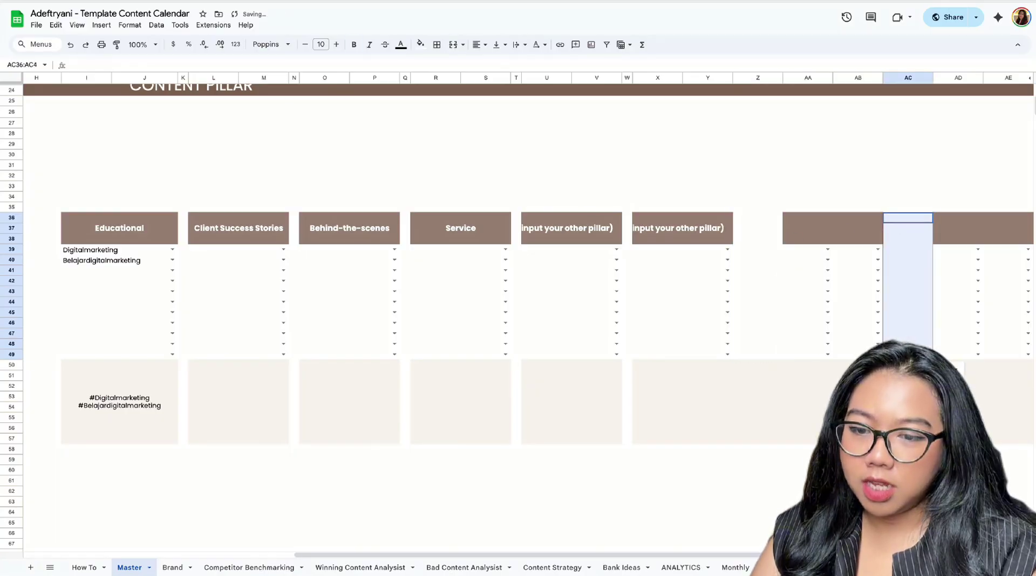
pyautogui.click(857, 438)
# Set the width of columns Z and AC to 21 pixels.
pyautogui.click(759, 77)
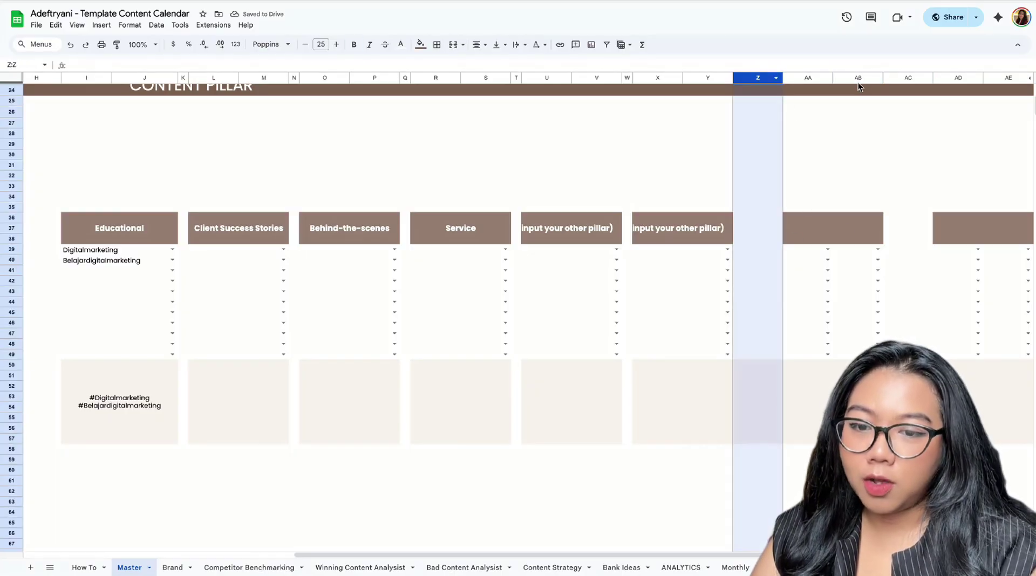
pyautogui.keyDown('ctrl'); pyautogui.click(894, 79); pyautogui.keyUp('ctrl')
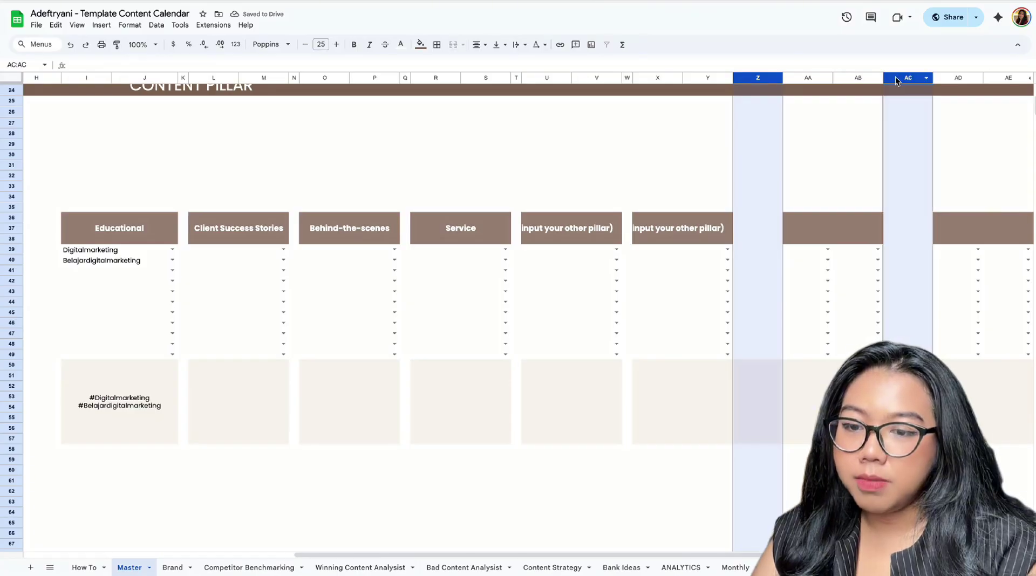
pyautogui.rightClick(899, 80)
pyautogui.click(826, 136)
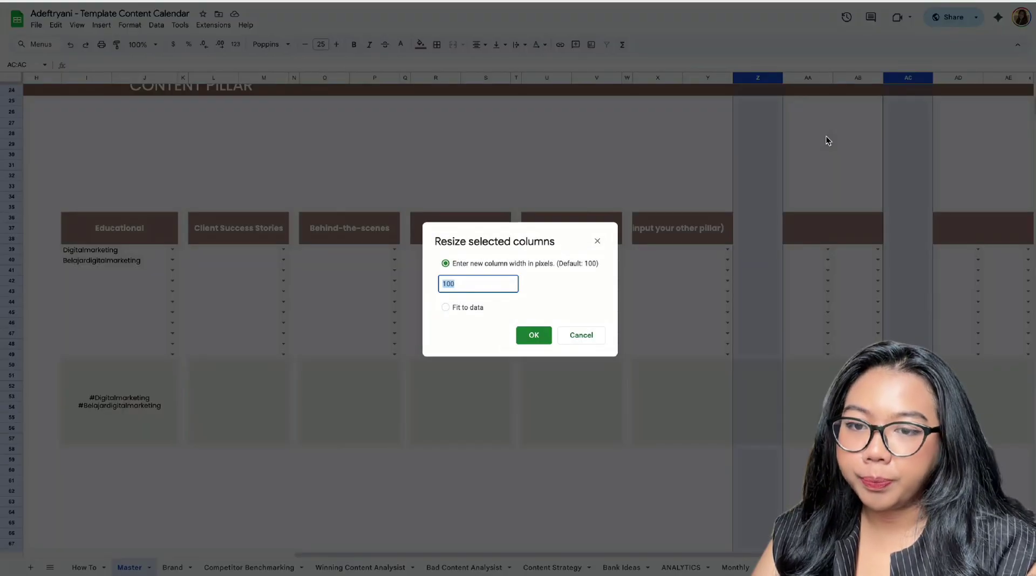
pyautogui.write('21')
pyautogui.click(540, 318)
pyautogui.click(539, 335)
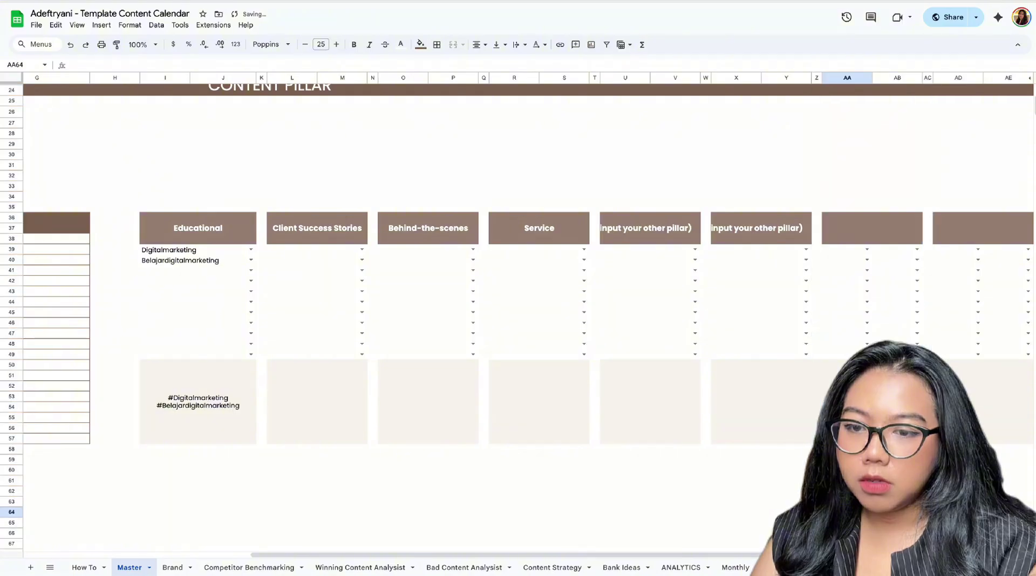
# Merge AA36:AB38 into a single header cell and apply the same merge to AD36:AE38.
pyautogui.click(847, 242)
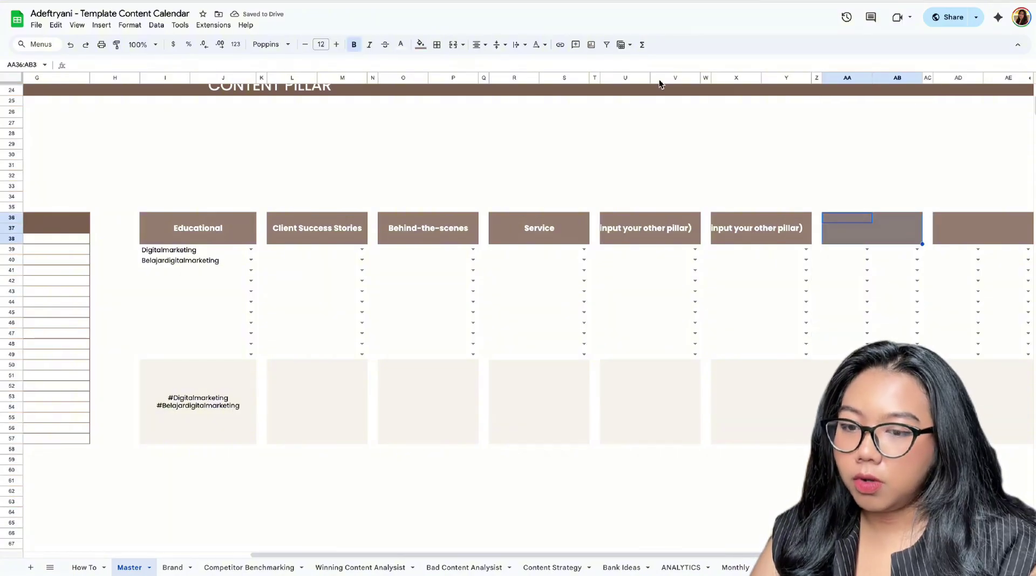
pyautogui.click(454, 45)
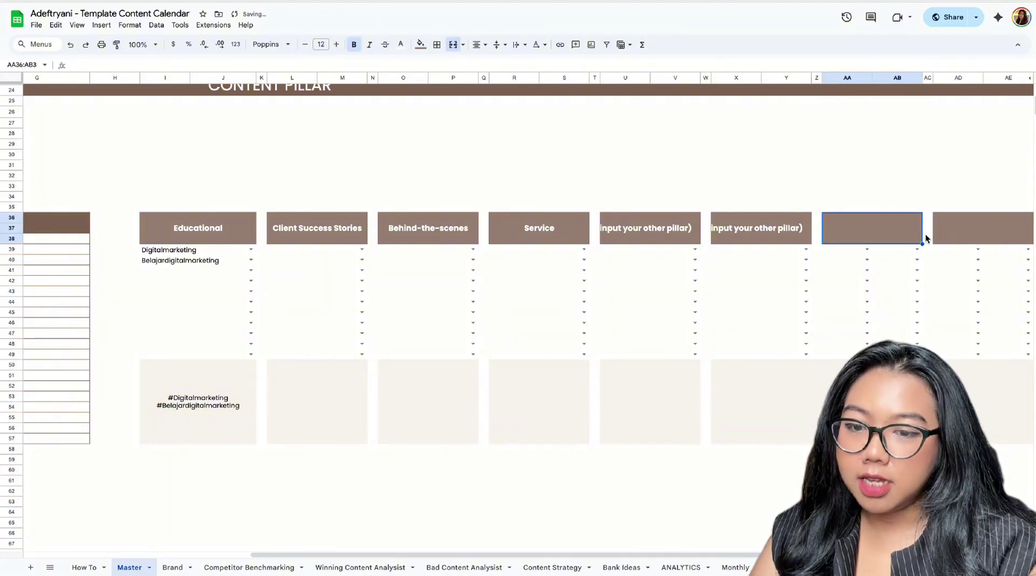
pyautogui.click(939, 221)
# Merge AA39:AB39, repeat the merged dropdown cell down to row 49, and copy the block to AD39:AE49.
pyautogui.moveTo(844, 249); pyautogui.dragTo(884, 252)
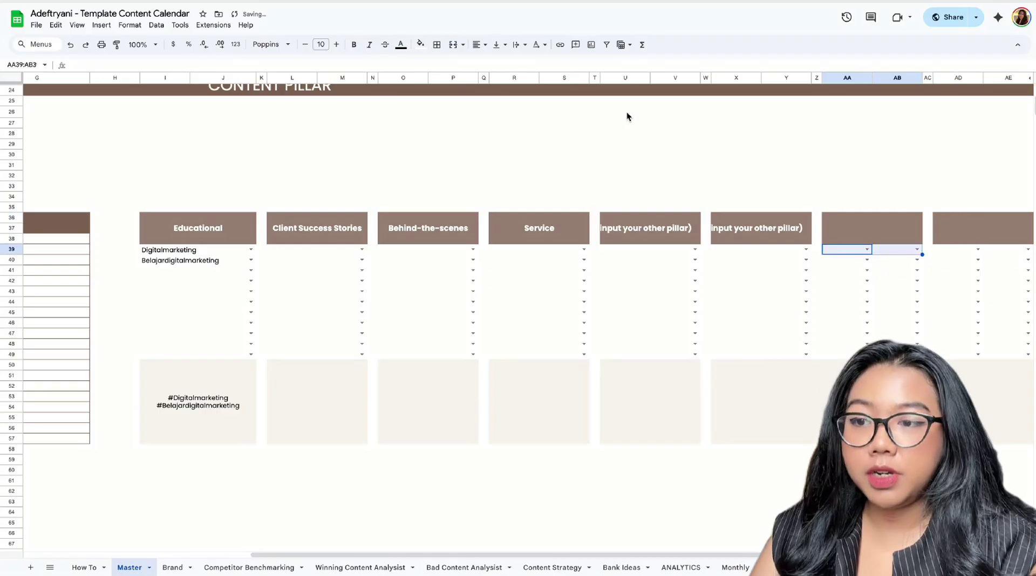
pyautogui.click(457, 48)
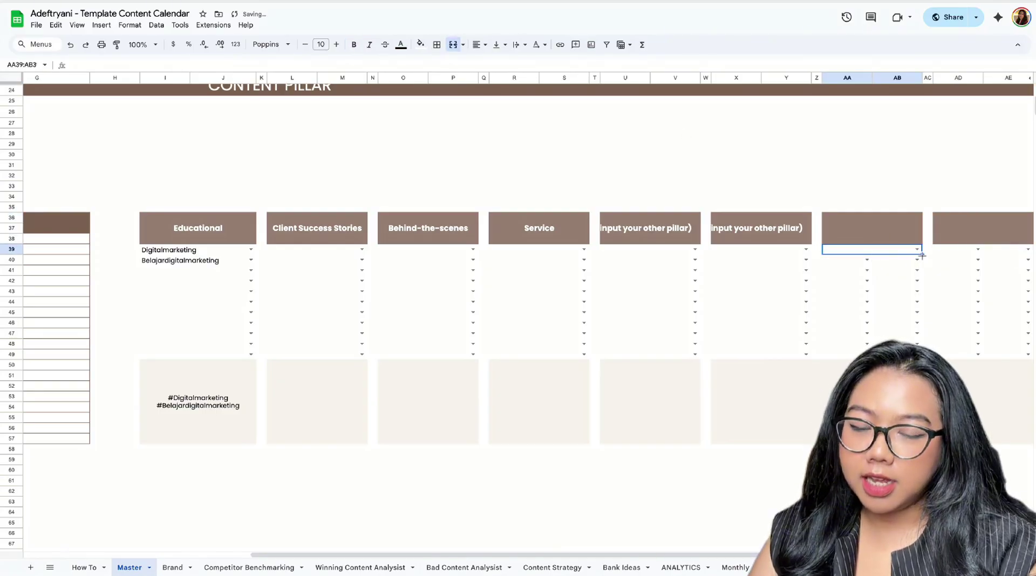
pyautogui.moveTo(921, 255); pyautogui.dragTo(918, 358)
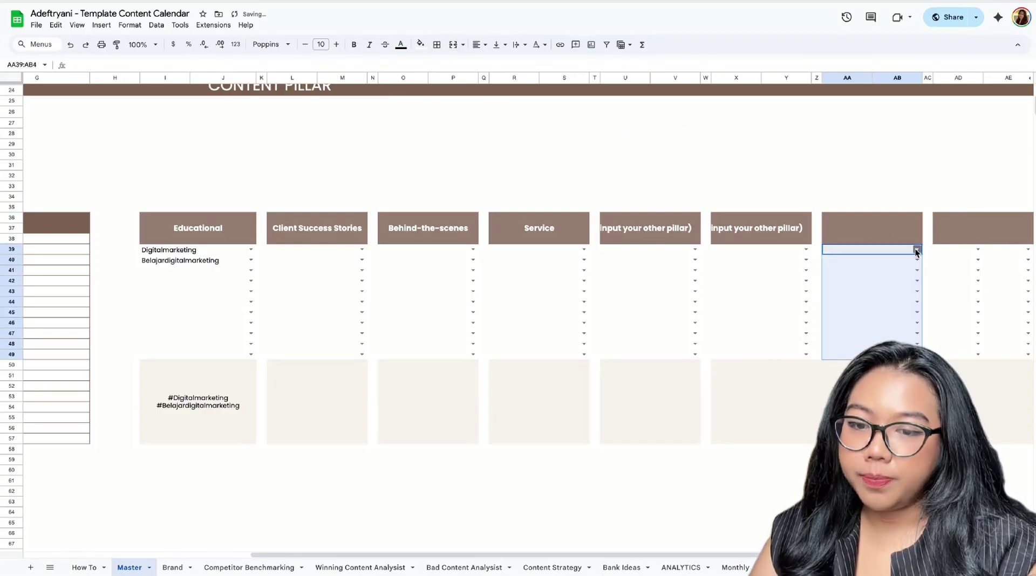
pyautogui.click(950, 250)
pyautogui.hotkey('ctrl', 'v')
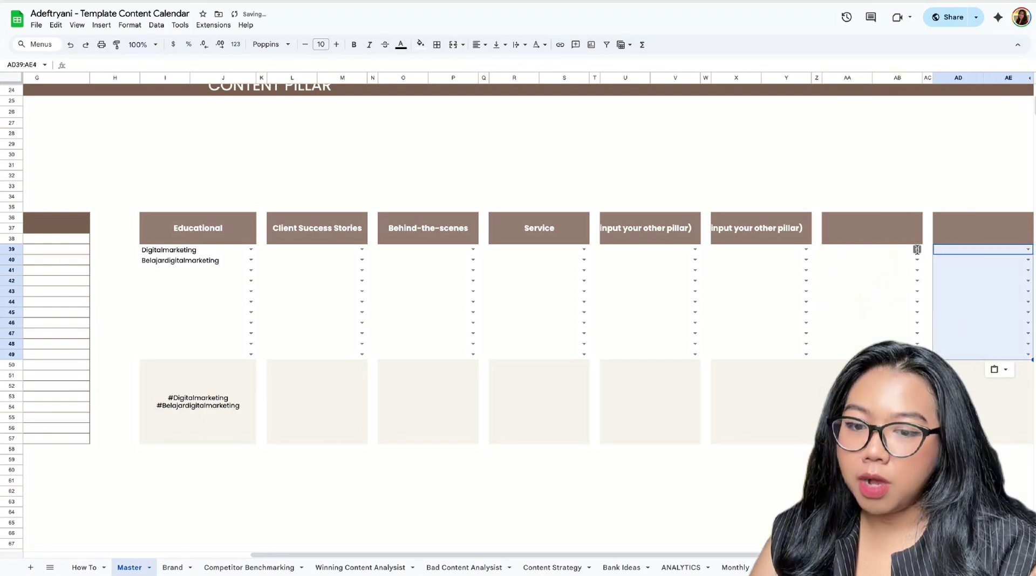
# Examine the data validation rule of dropdown AA39:AB39 against the hashtag list, leaving the rule as it is.
pyautogui.click(916, 249)
pyautogui.click(914, 308)
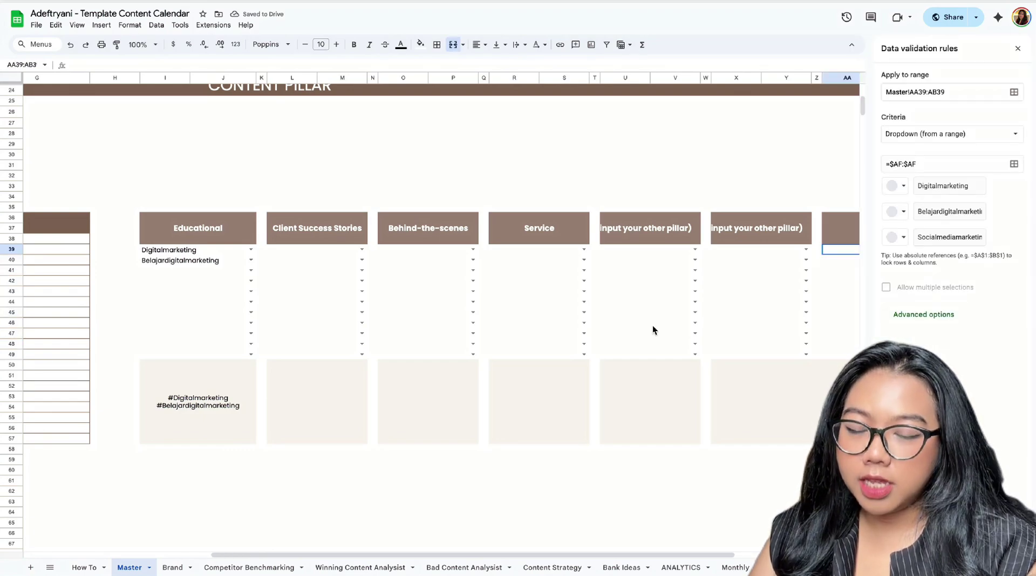
pyautogui.hscroll(-5, 378, 356)
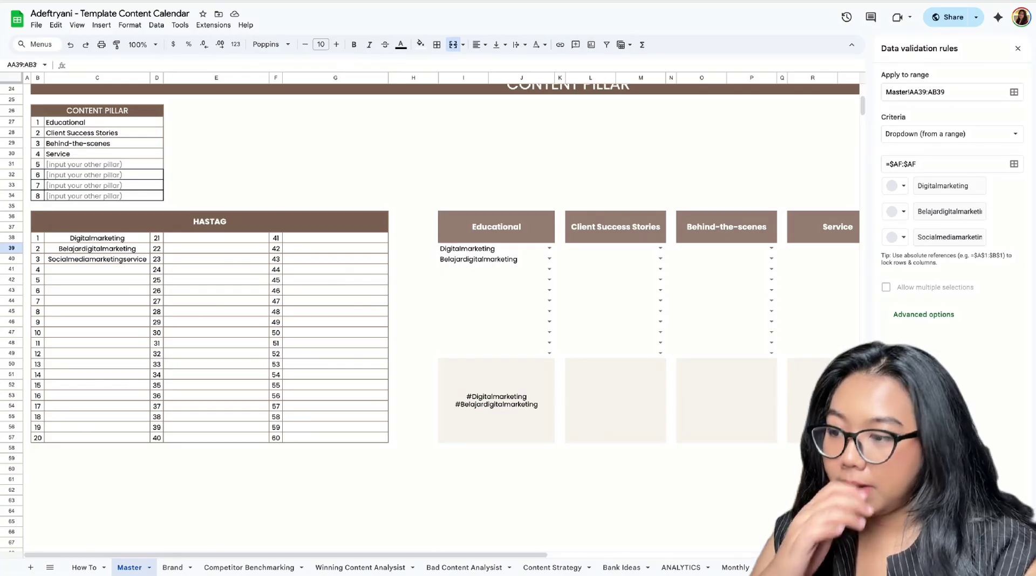
pyautogui.click(1016, 50)
pyautogui.hscroll(5, 809, 243)
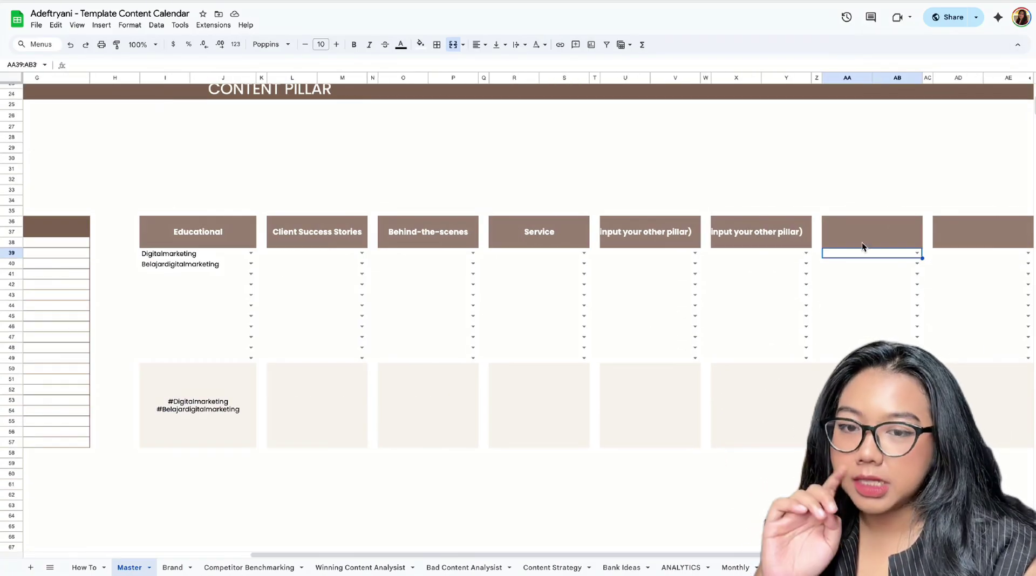
# Check which cell the formula in the sixth pillar header at X36 refers to.
pyautogui.click(861, 240)
pyautogui.click(752, 222)
pyautogui.write('=')
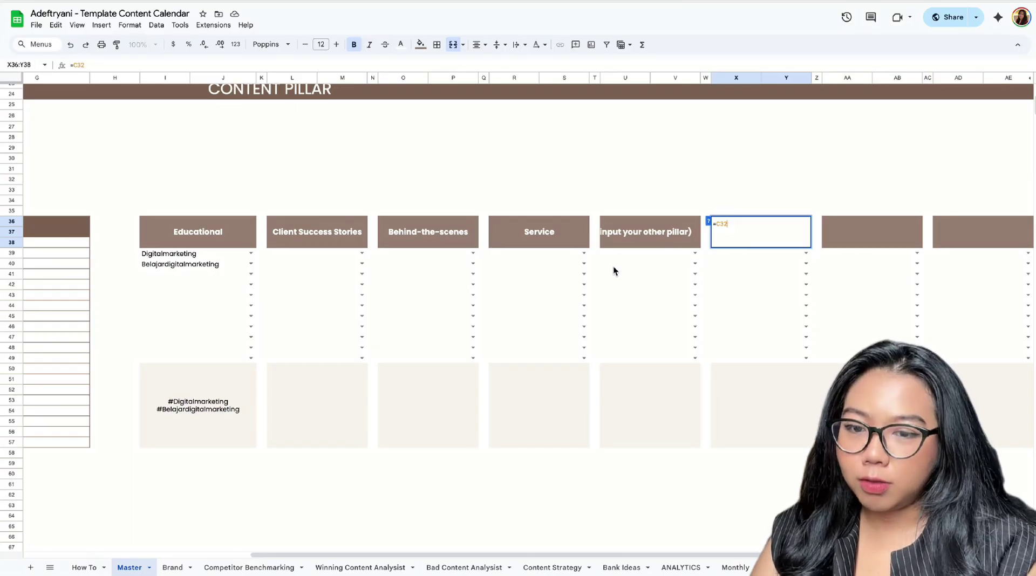
pyautogui.hscroll(-5, 612, 270)
pyautogui.click(97, 177)
pyautogui.press('Return')
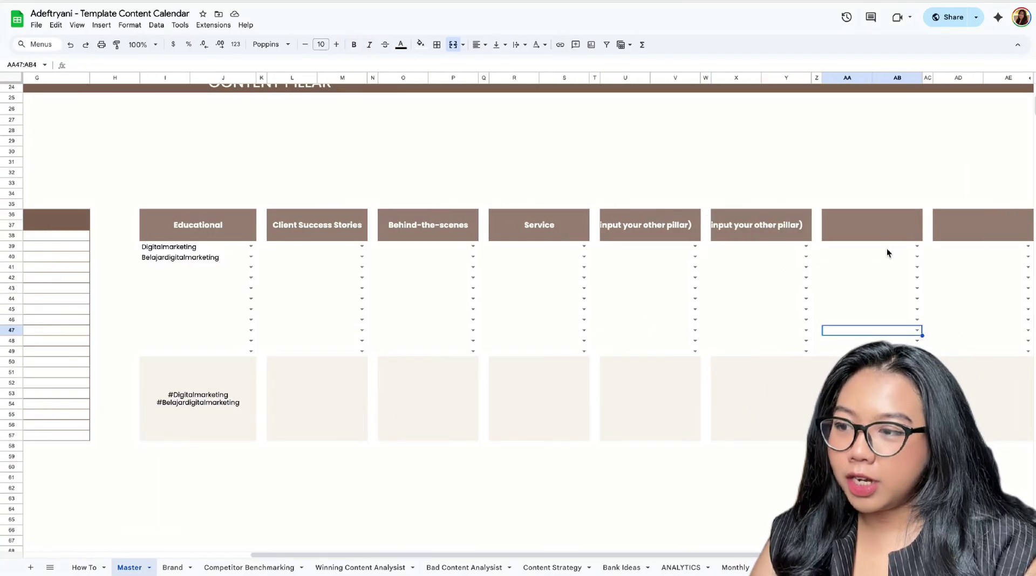
# Link the seventh pillar header in AA36 to content pillar 7 in cell C33.
pyautogui.click(881, 233)
pyautogui.write('=')
pyautogui.hscroll(-5, 595, 267)
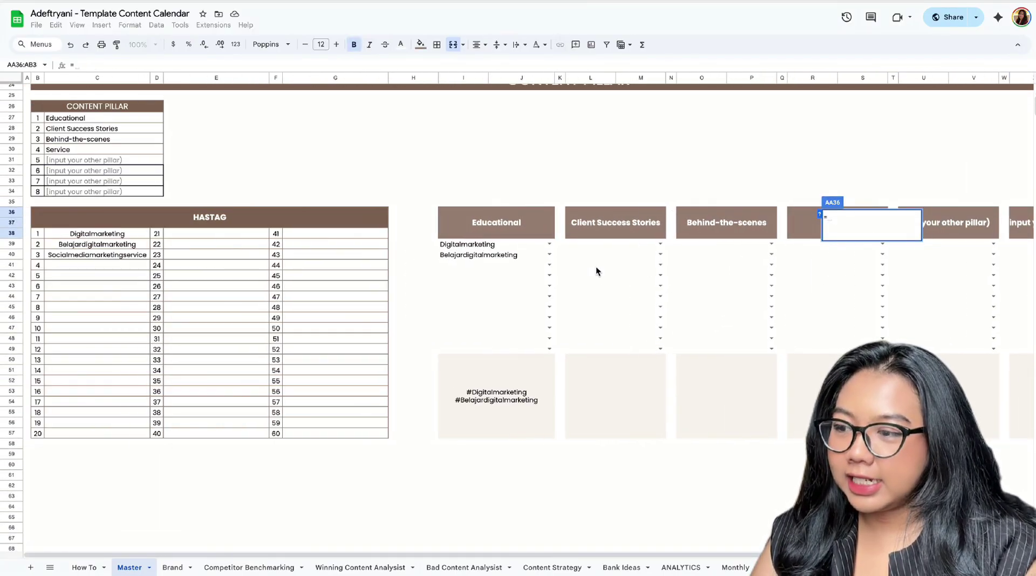
pyautogui.click(103, 180)
pyautogui.press('Return')
# Link the eighth pillar header in AD36 to content pillar 8 with the formula =C34.
pyautogui.click(998, 226)
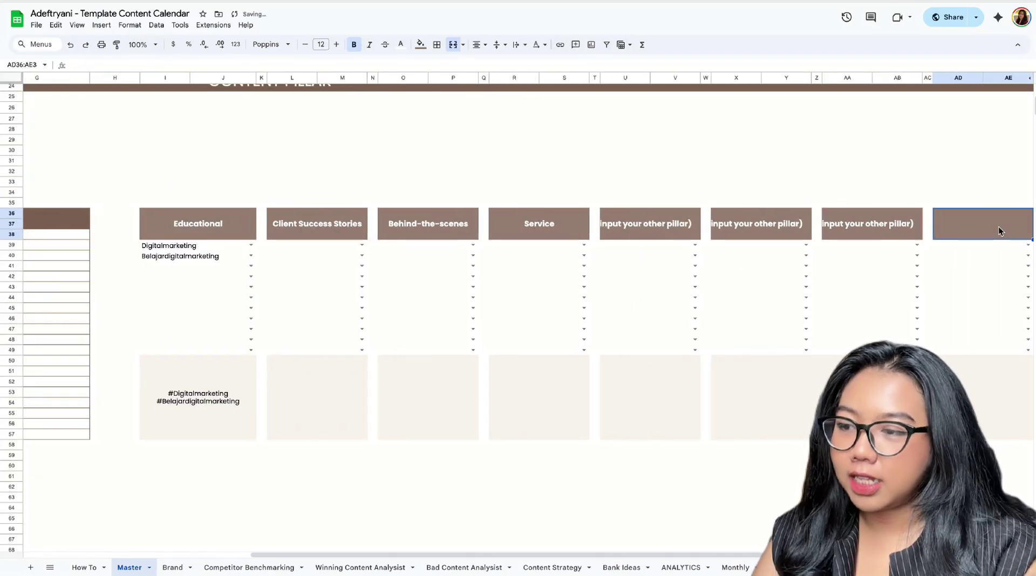
pyautogui.write('=')
pyautogui.hscroll(-5, 557, 338)
pyautogui.click(118, 187)
pyautogui.press('Return')
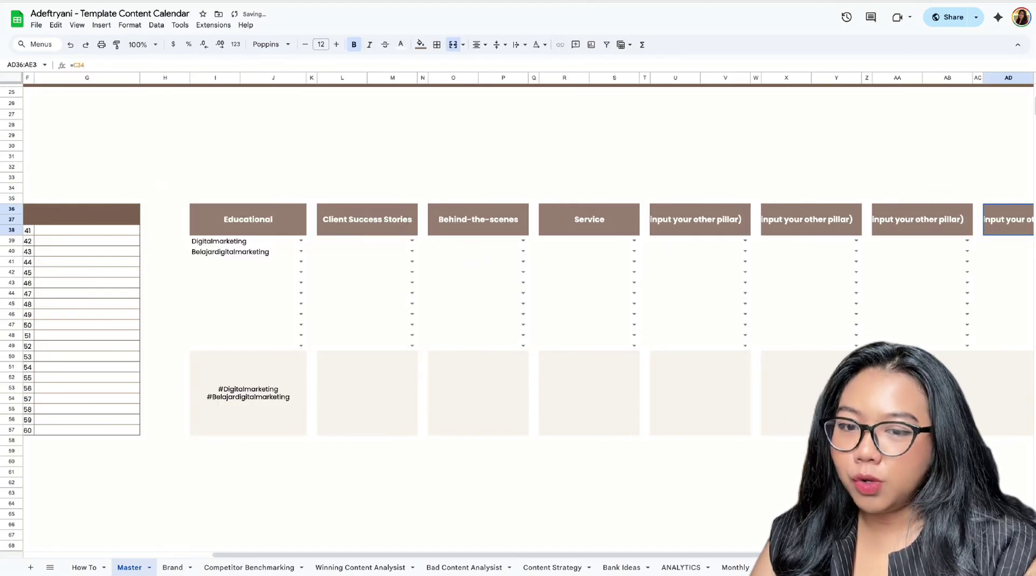
pyautogui.press('super+shift+5')
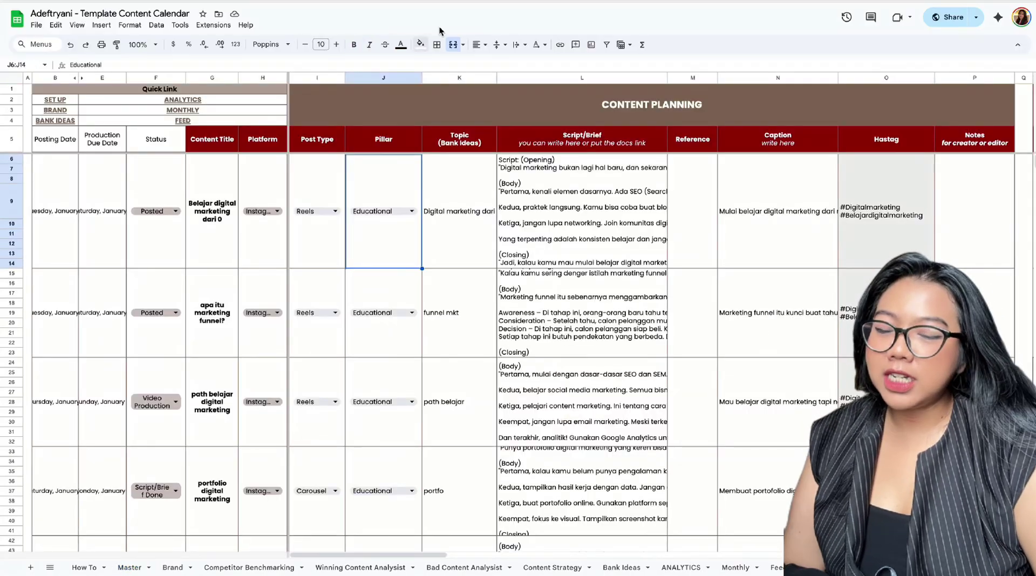
# Set the source range of the daily sheet's Pillar dropdown to =Master!$C$27:$D$34 and apply the change to all matching dropdowns.
pyautogui.click(413, 212)
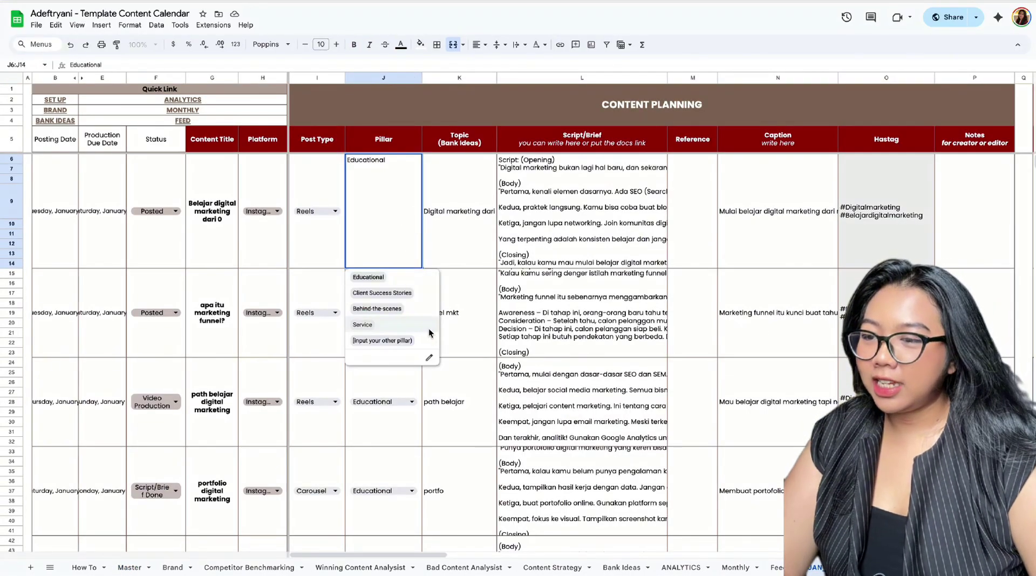
pyautogui.click(429, 358)
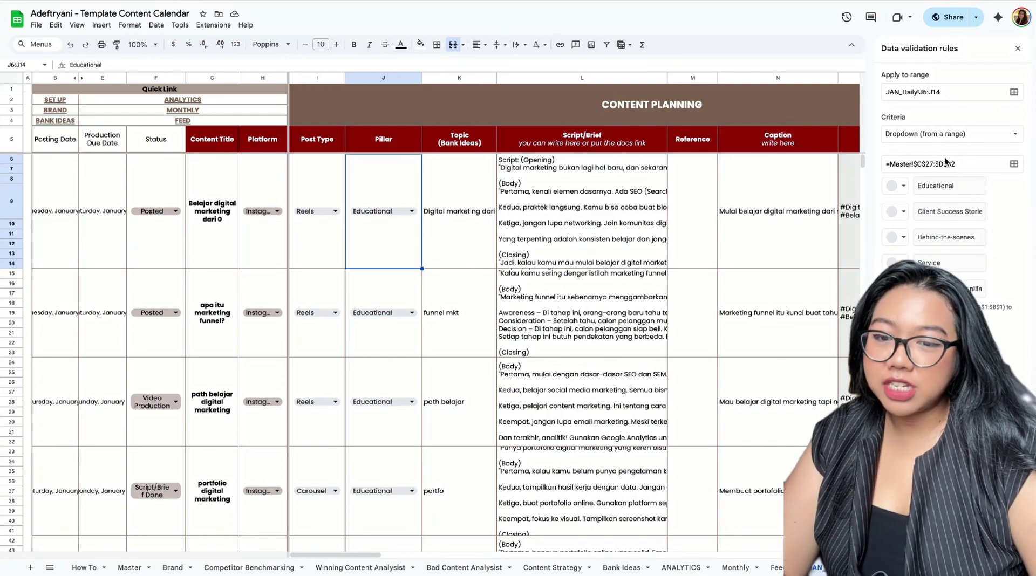
pyautogui.click(91, 567)
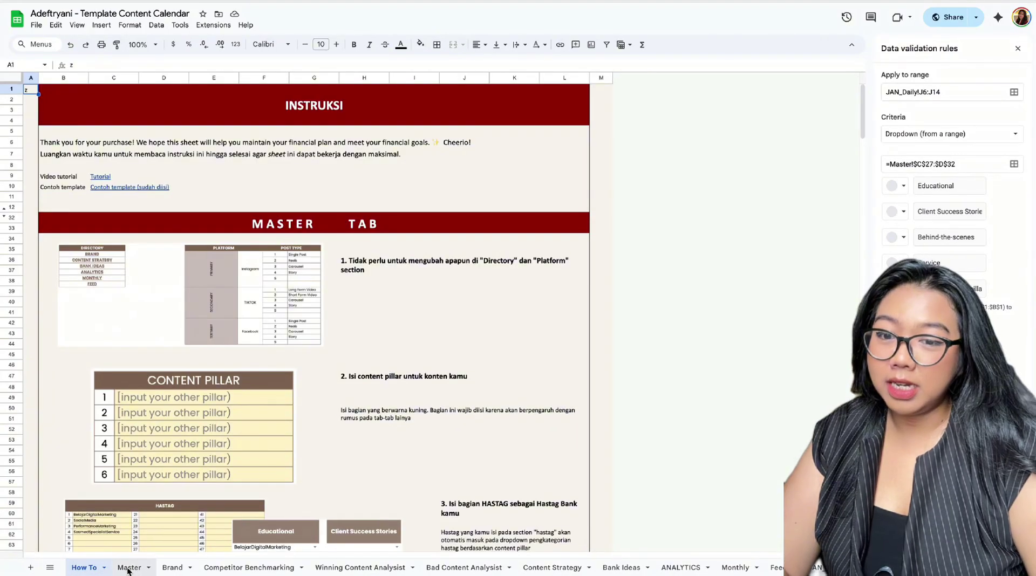
pyautogui.click(129, 568)
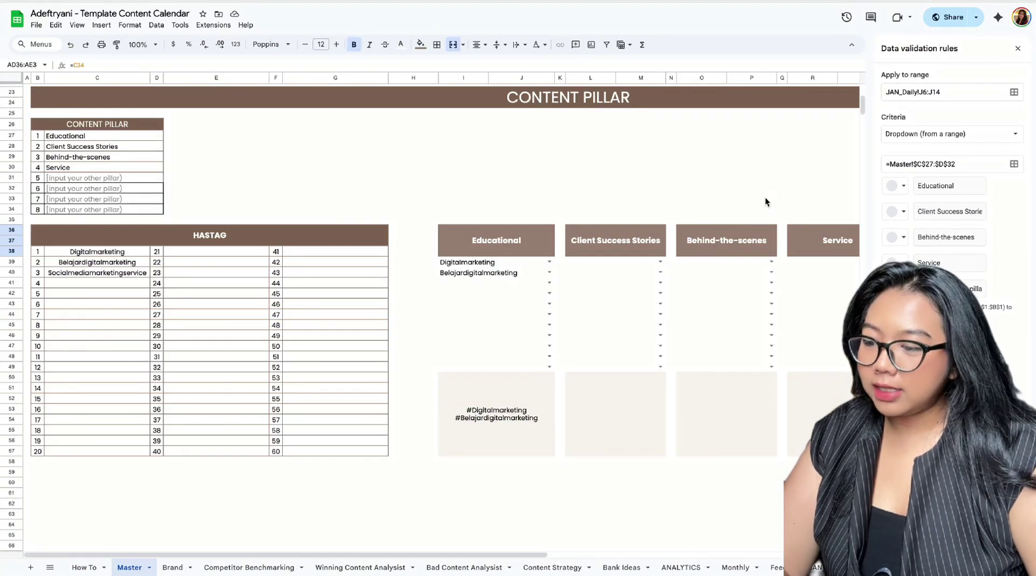
pyautogui.click(981, 167)
pyautogui.press('BackSpace')
pyautogui.write('4')
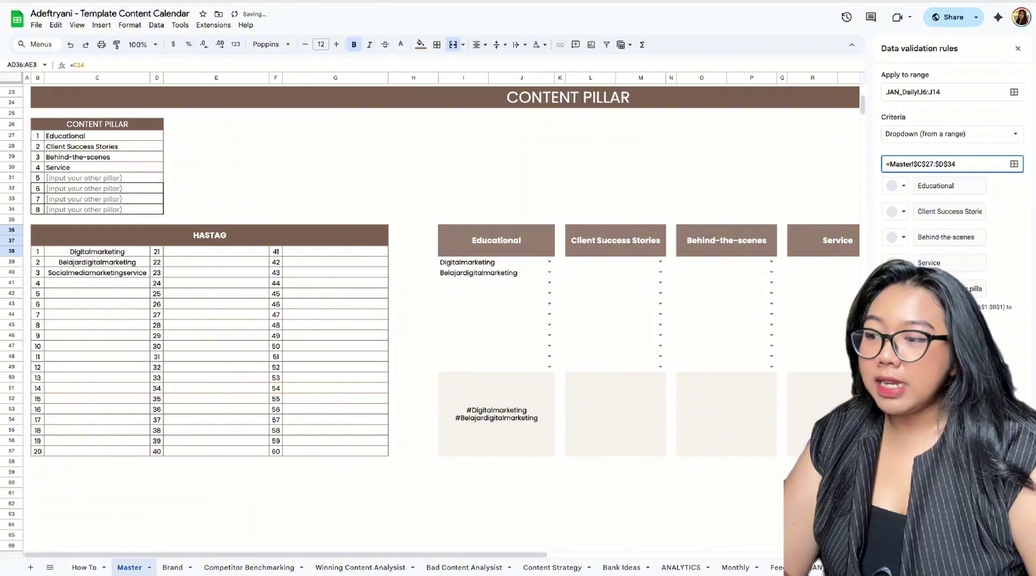
pyautogui.press('Return')
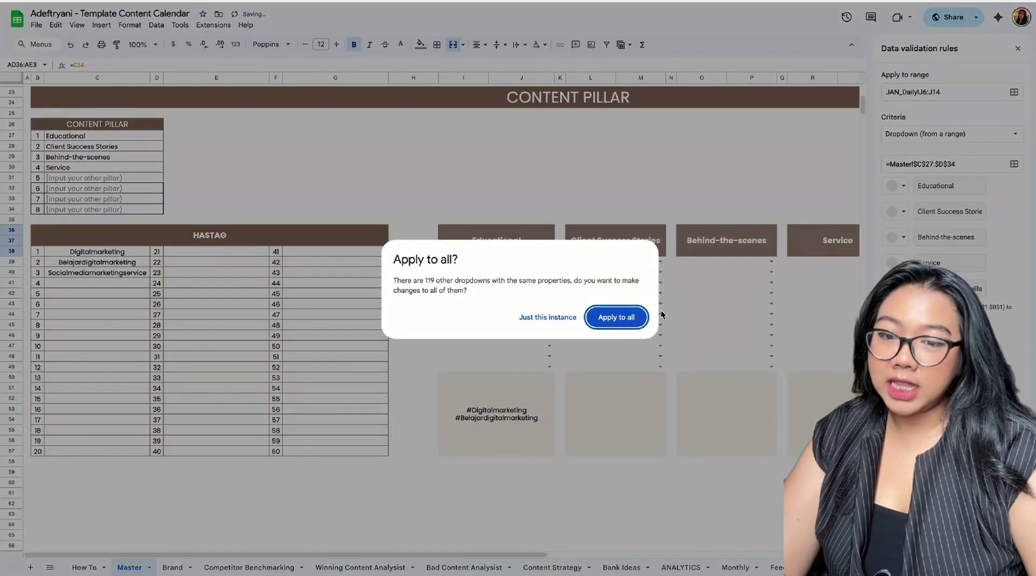
pyautogui.click(600, 319)
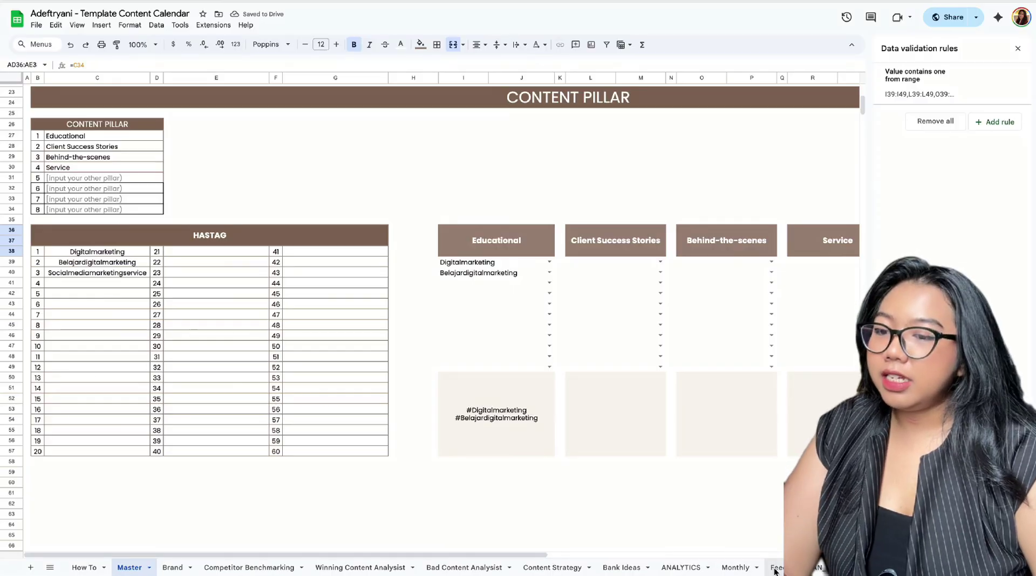
pyautogui.click(814, 568)
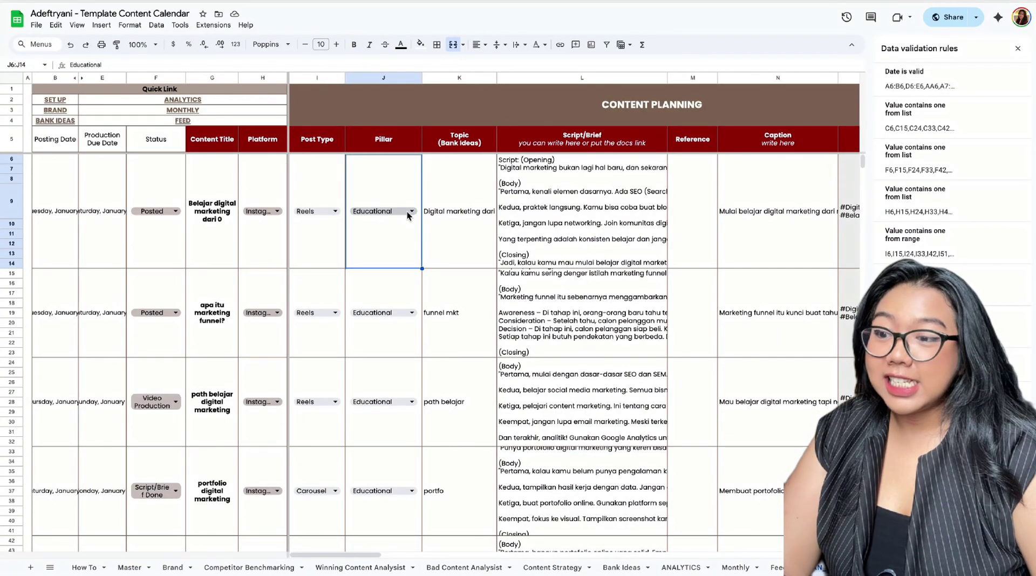
pyautogui.press('super+shift+5')
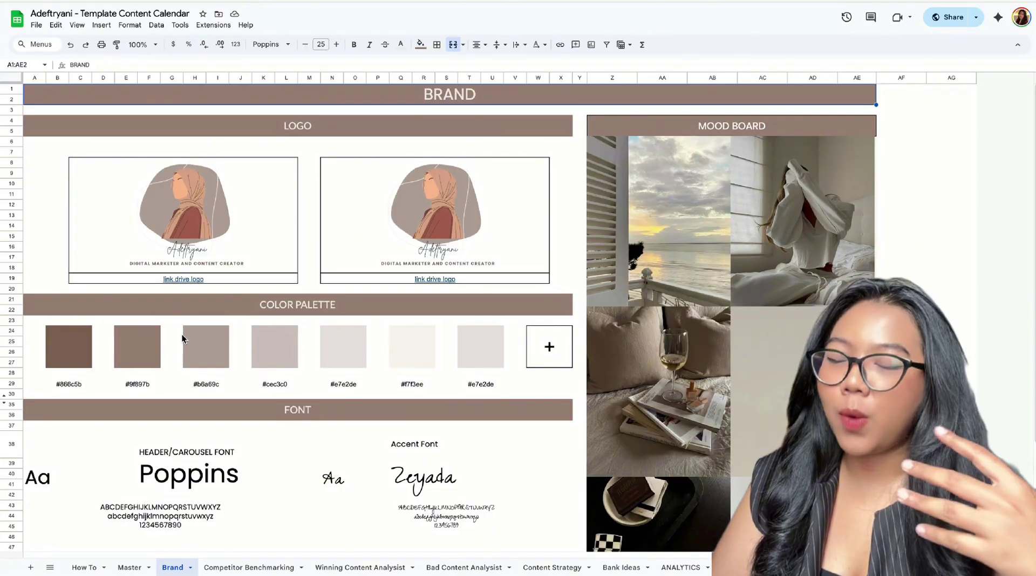
# Apply the custom fill colour #866c5b to the first Color Palette swatch, B24:C27, on the Brand sheet.
pyautogui.click(136, 333)
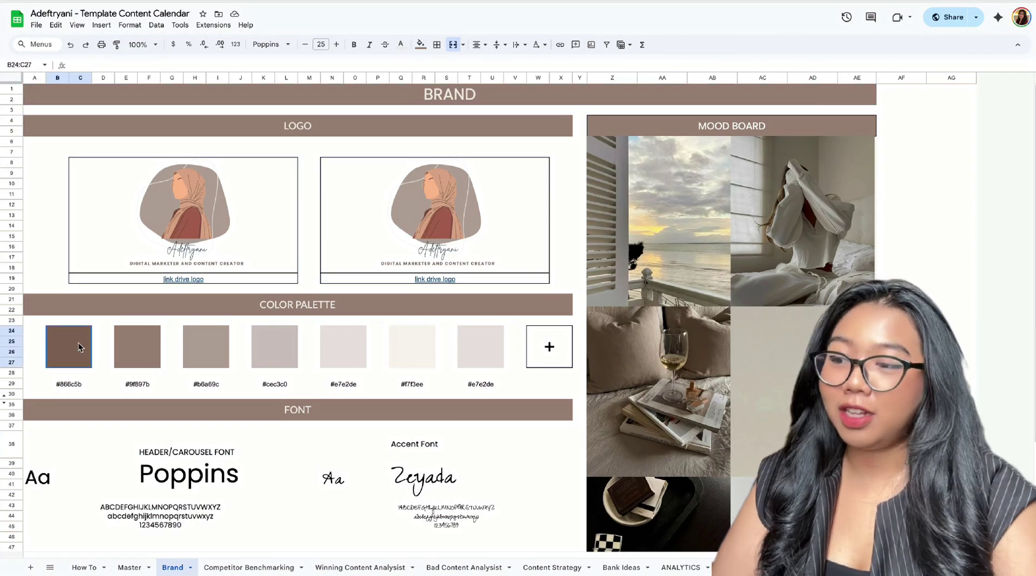
pyautogui.click(90, 354)
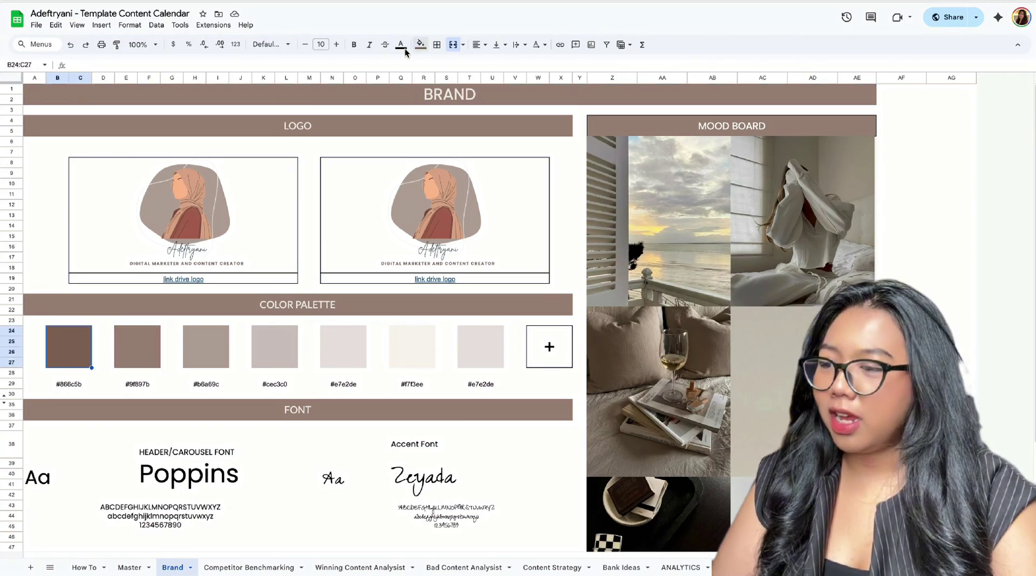
pyautogui.click(421, 44)
pyautogui.click(444, 218)
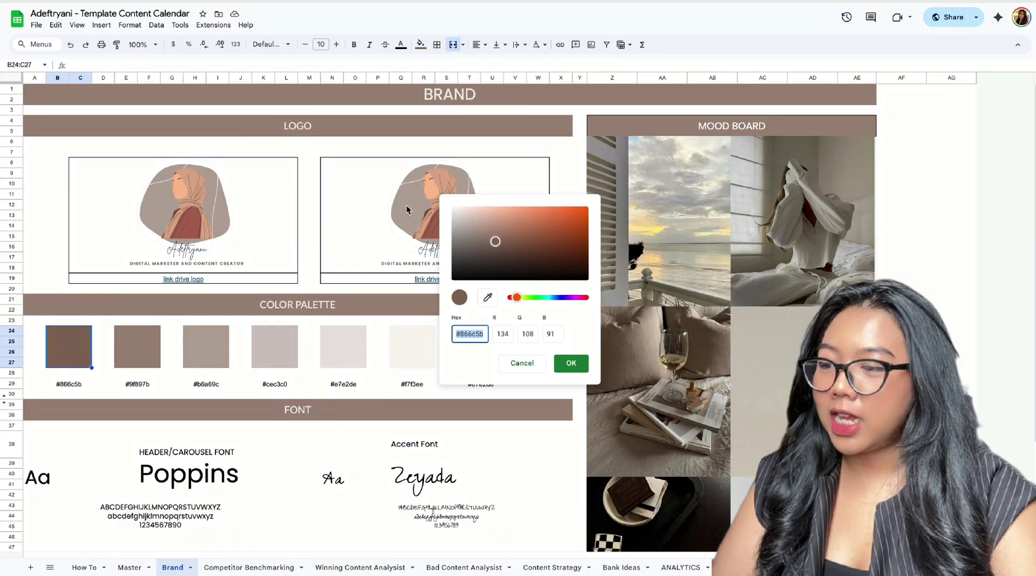
pyautogui.click(571, 363)
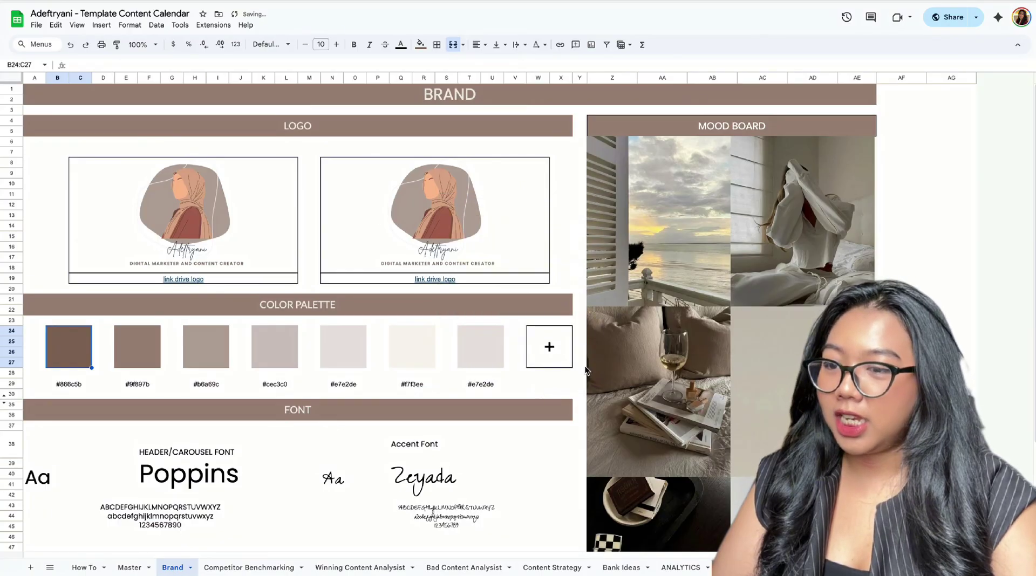
# Examine the header/carousel font and accent font samples in the Brand sheet's FONT section.
pyautogui.scroll(-2, 347, 456)
pyautogui.click(54, 413)
pyautogui.click(191, 416)
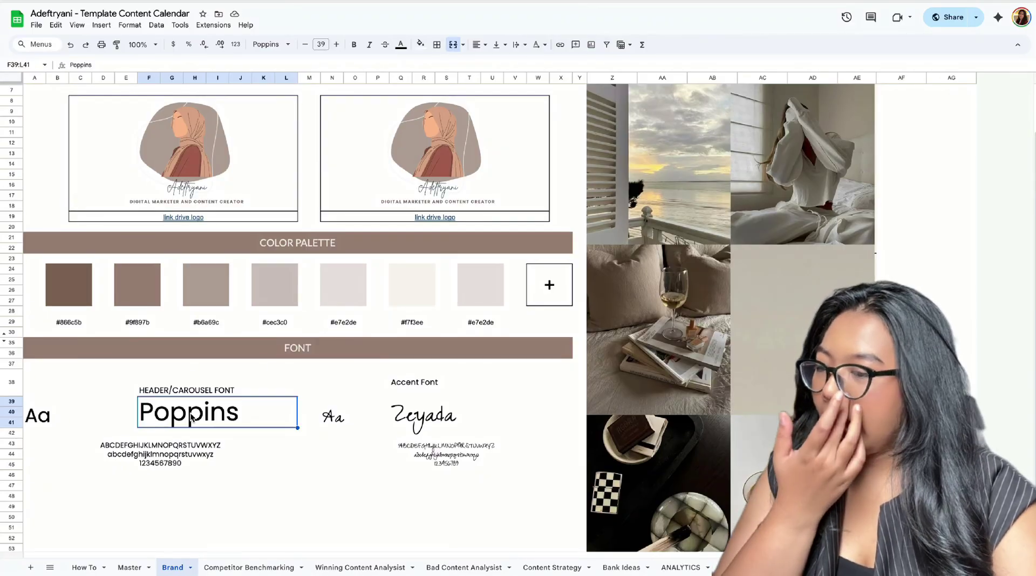
pyautogui.click(195, 431)
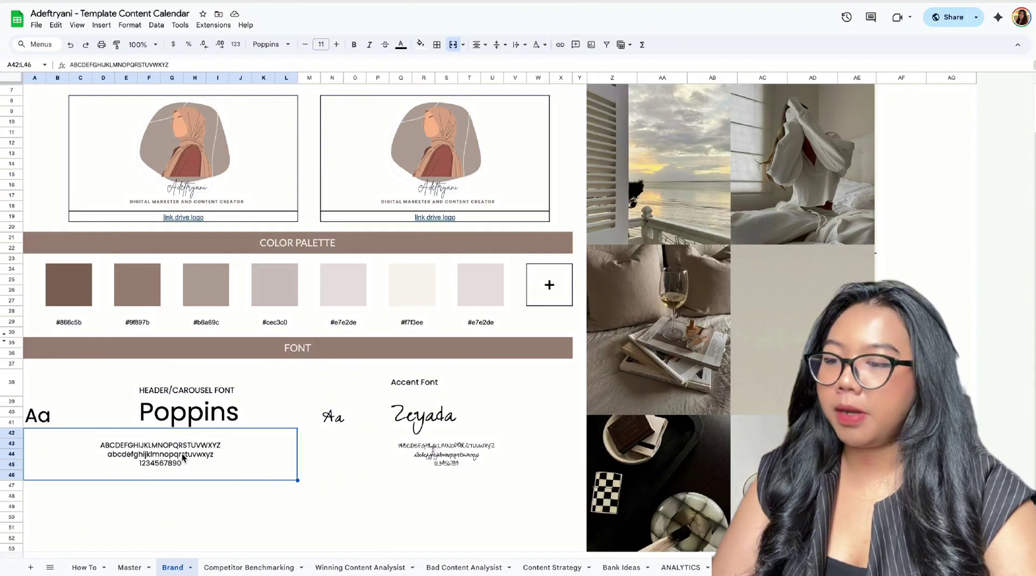
pyautogui.click(449, 424)
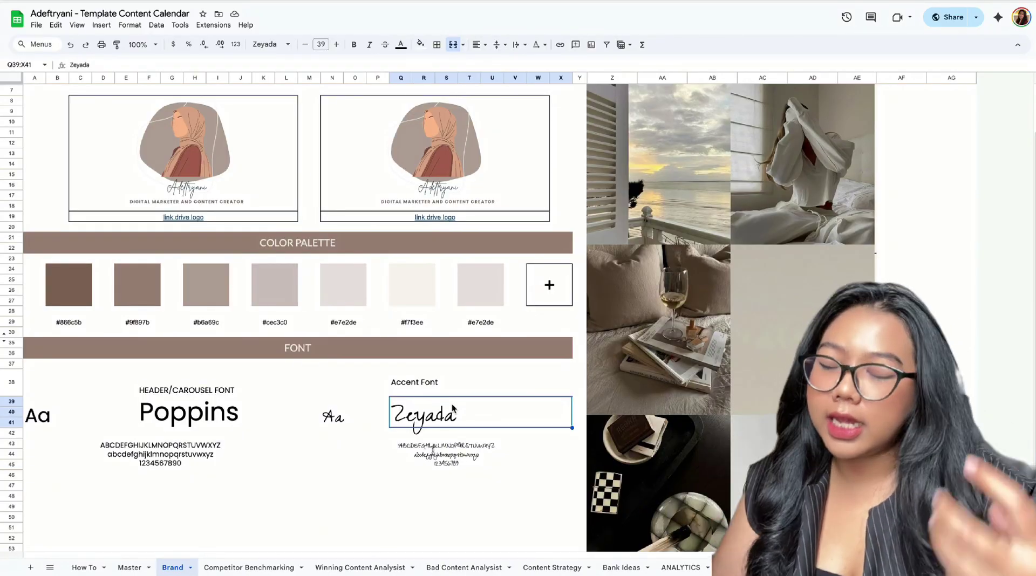
pyautogui.press('super+shift+5')
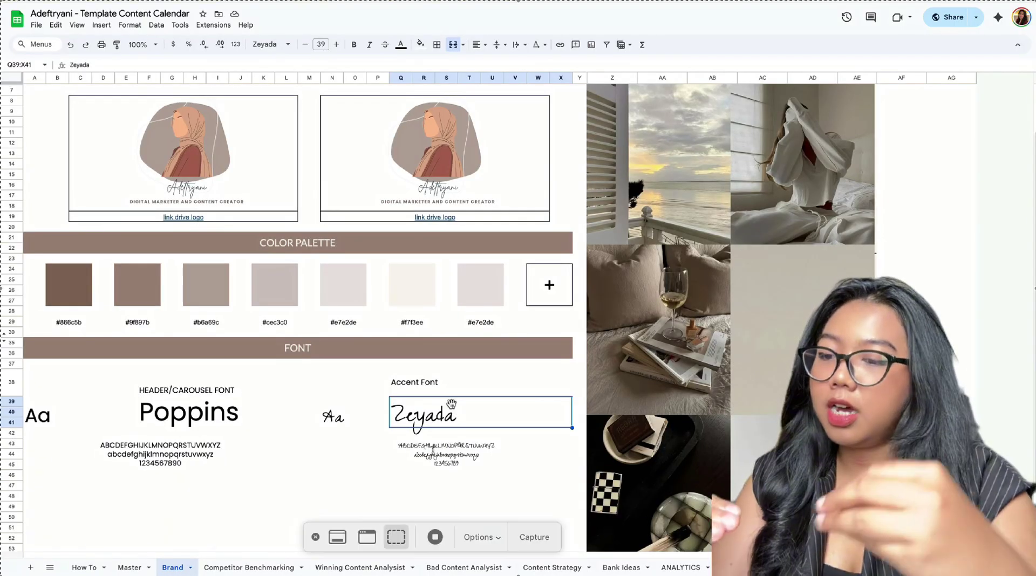
pyautogui.click(431, 545)
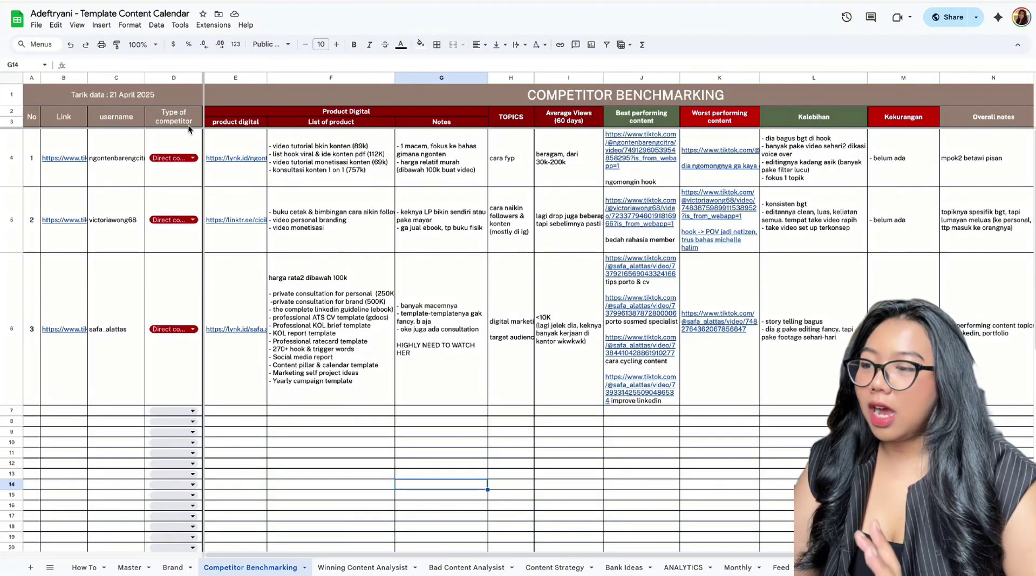
# Examine the Competitor Benchmarking sheet's data date, link, username, competitor type options, product list and average views.
pyautogui.click(178, 92)
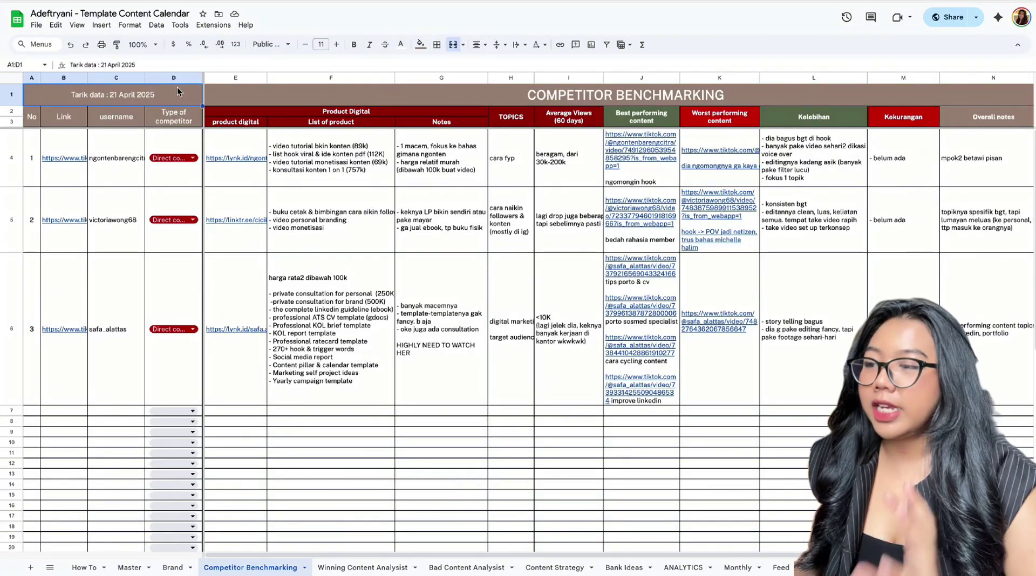
pyautogui.click(77, 137)
pyautogui.click(99, 142)
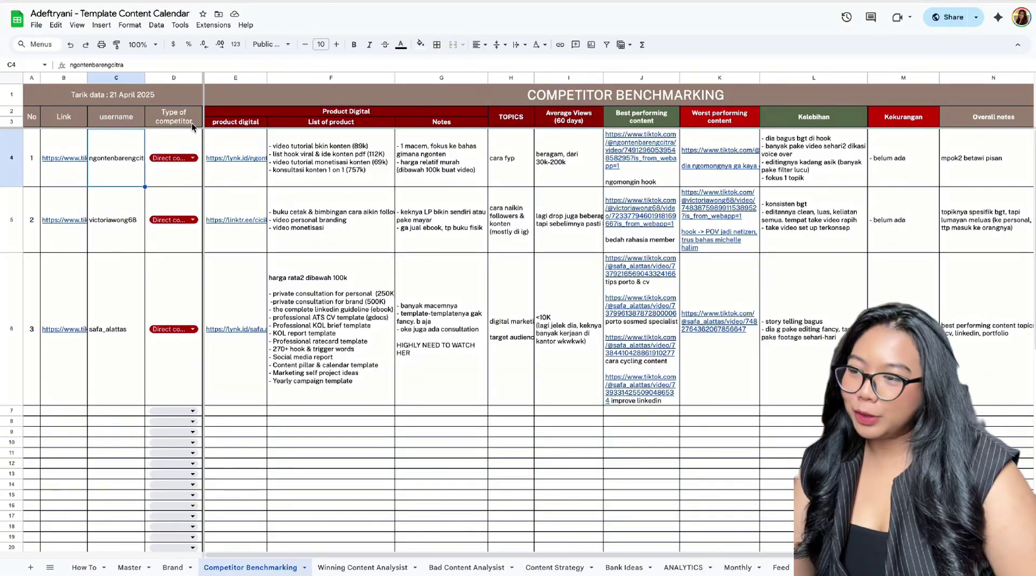
pyautogui.click(192, 147)
pyautogui.click(193, 157)
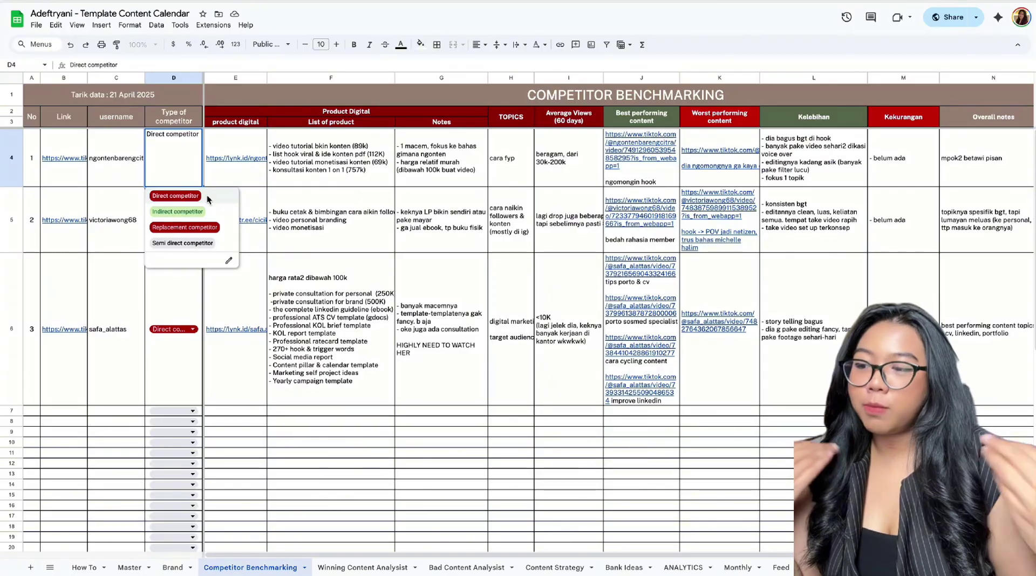
pyautogui.click(376, 161)
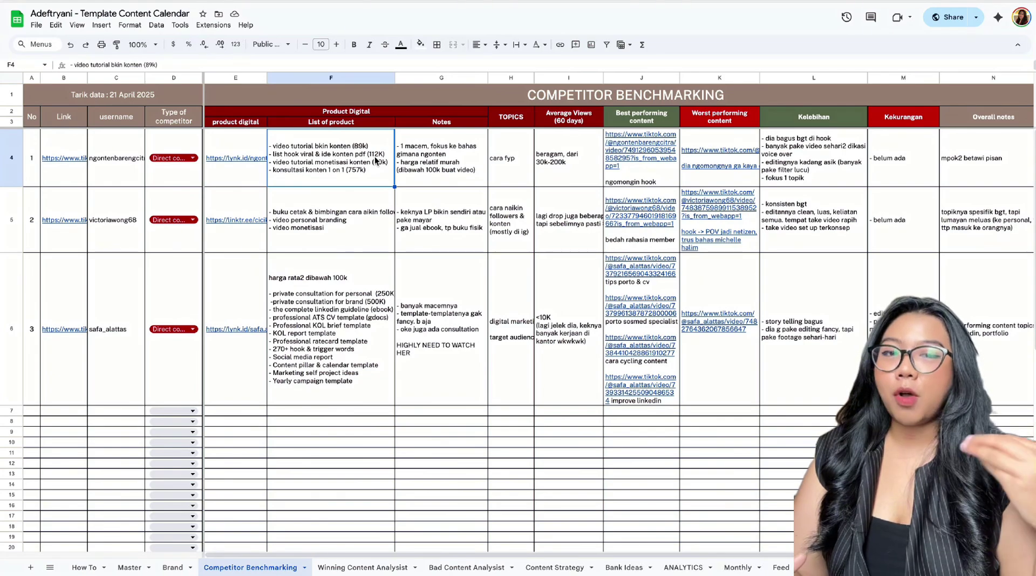
pyautogui.click(563, 77)
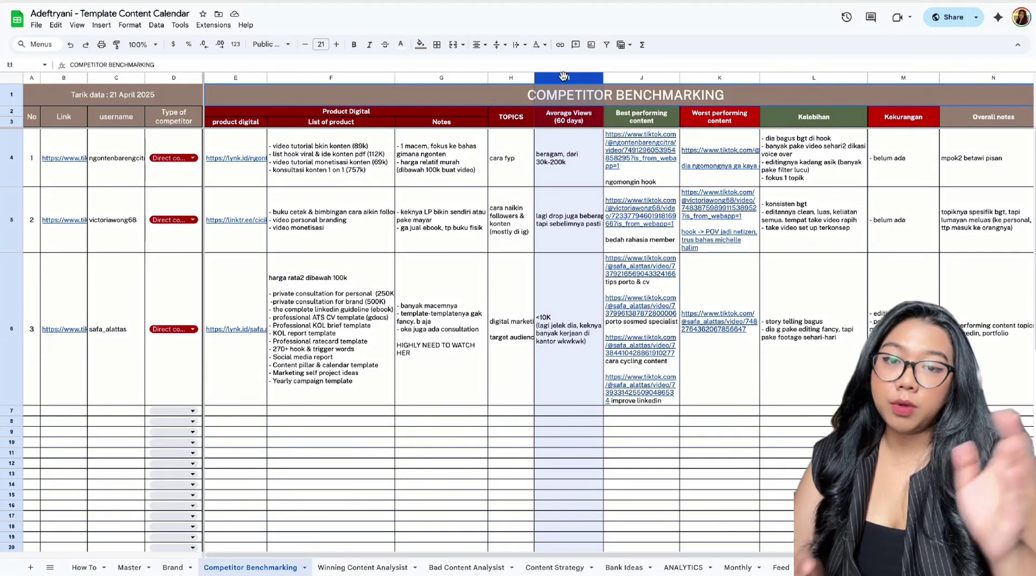
pyautogui.click(545, 219)
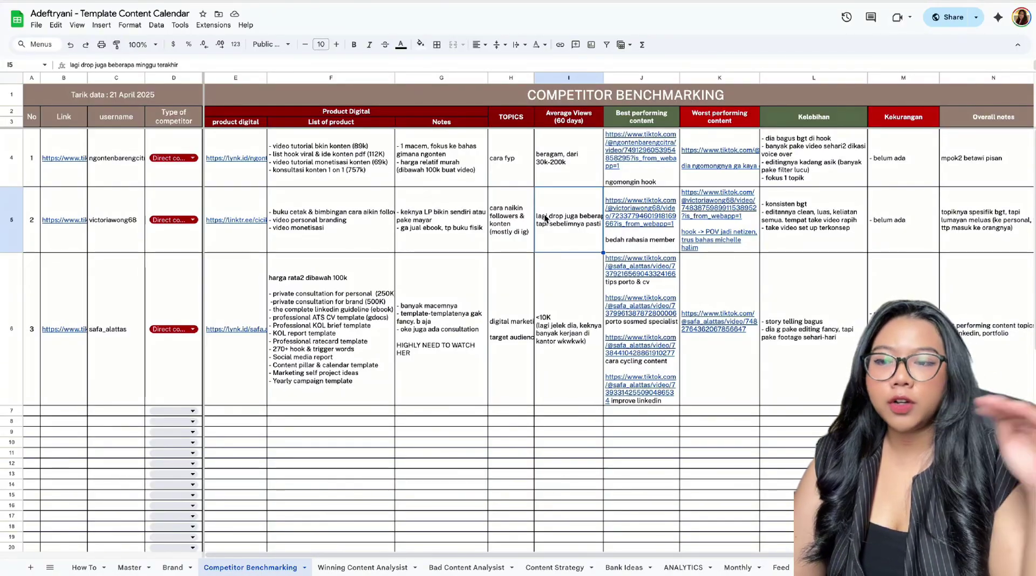
# Read the first competitor's best and worst performing content links and notes in J4 and K4, leaving the cells as they are.
pyautogui.hscroll(3, 546, 216)
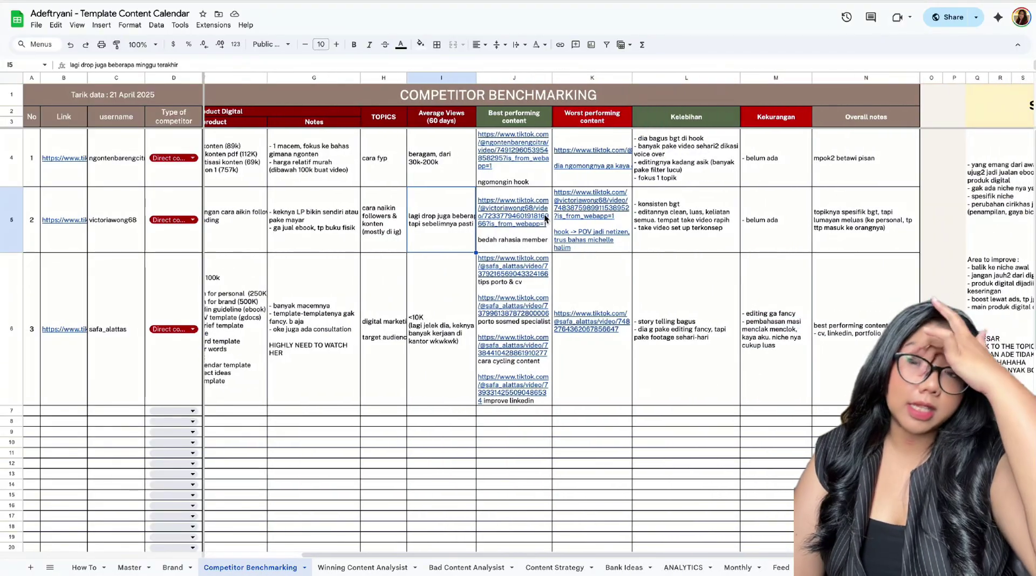
pyautogui.click(655, 204)
pyautogui.click(519, 174)
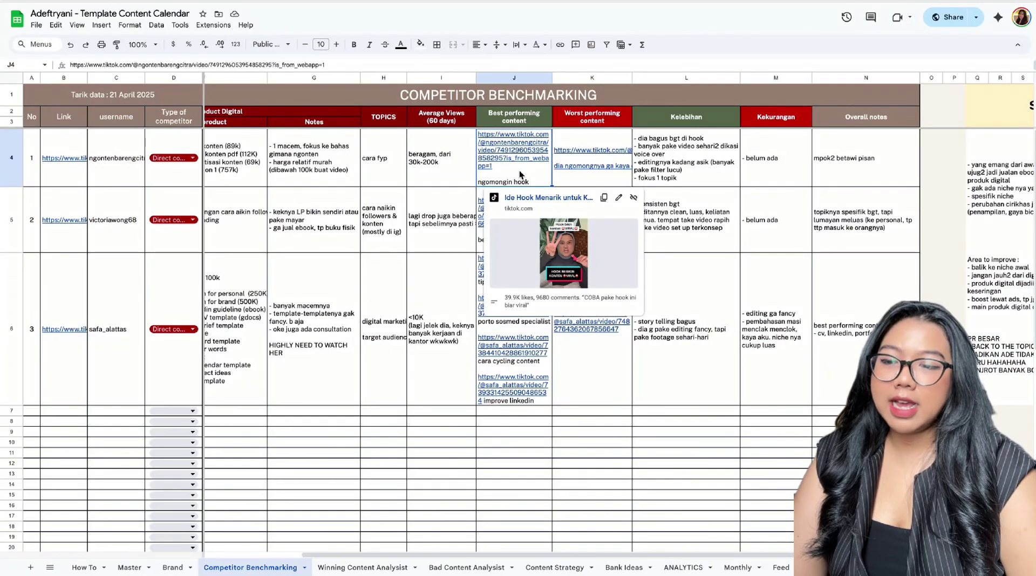
pyautogui.click(705, 260)
pyautogui.click(621, 183)
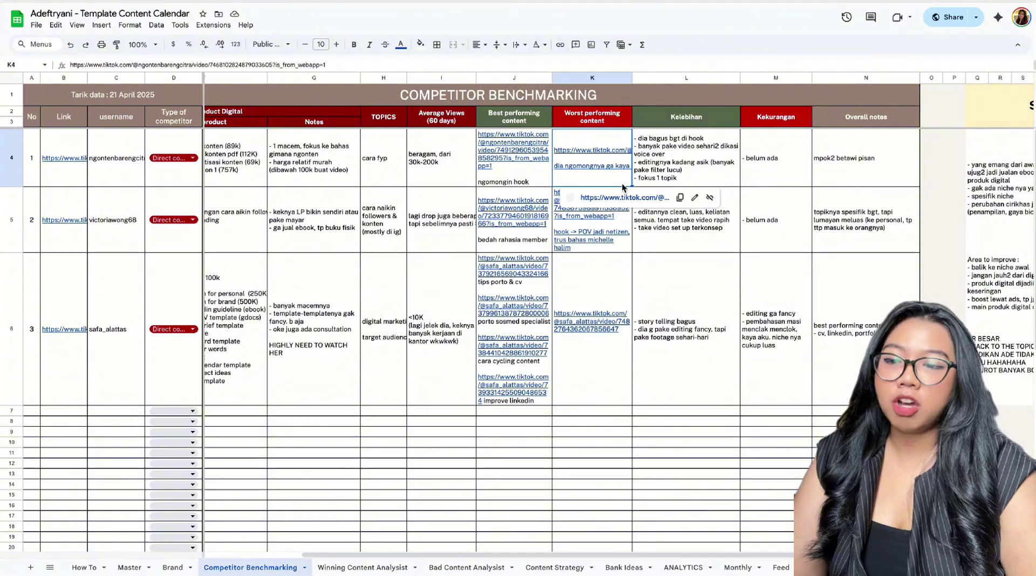
pyautogui.doubleClick(526, 181)
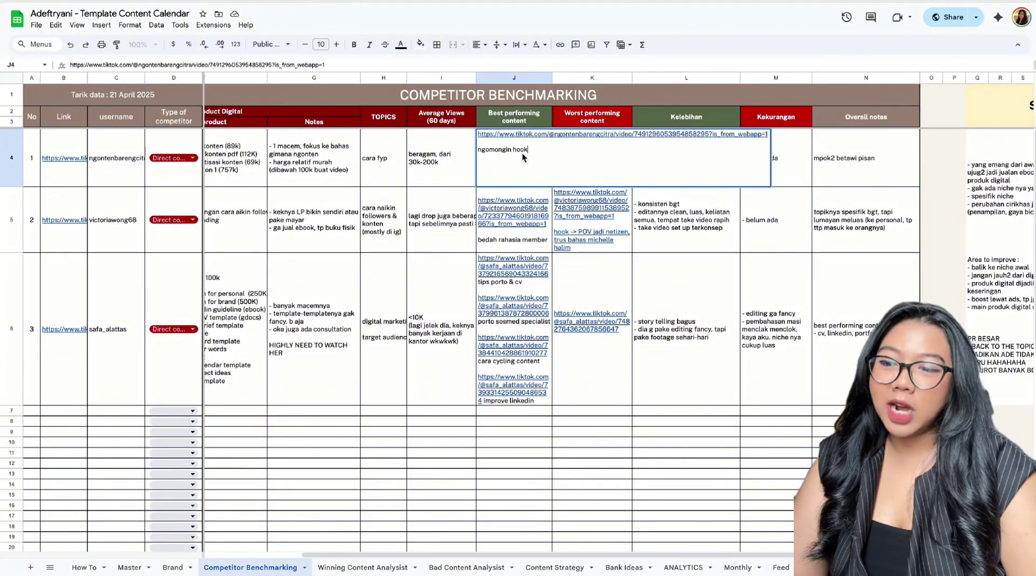
pyautogui.click(609, 151)
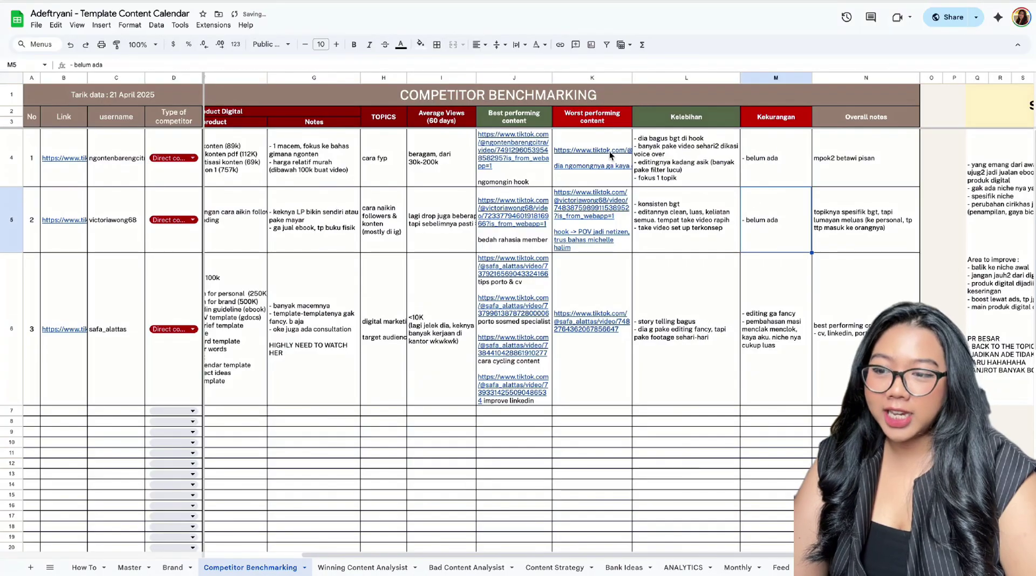
pyautogui.doubleClick(613, 176)
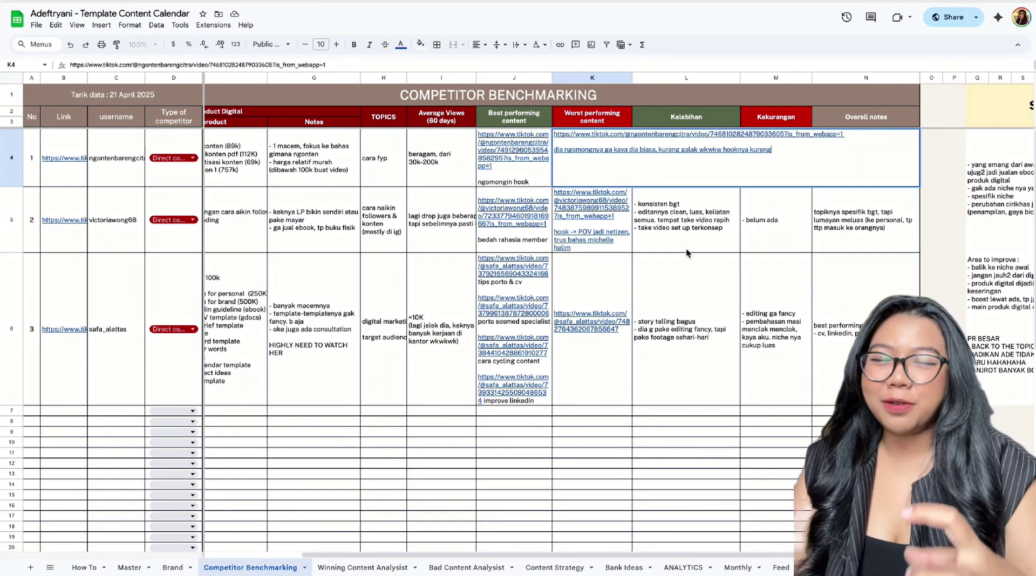
pyautogui.press('Escape')
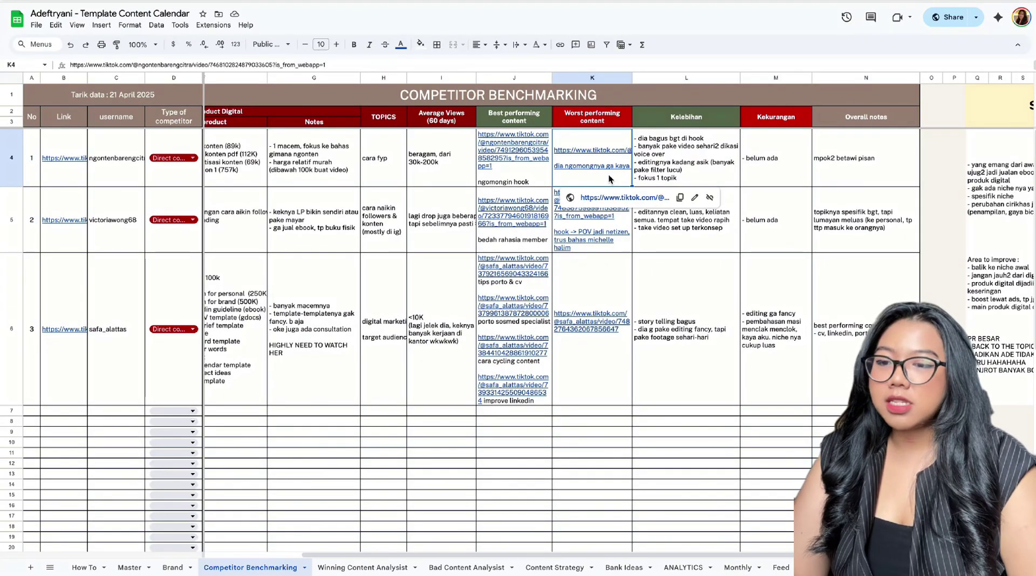
# Read the first competitor's Kelebihan entry in L4 and the Summary area beside the benchmarking table.
pyautogui.click(681, 173)
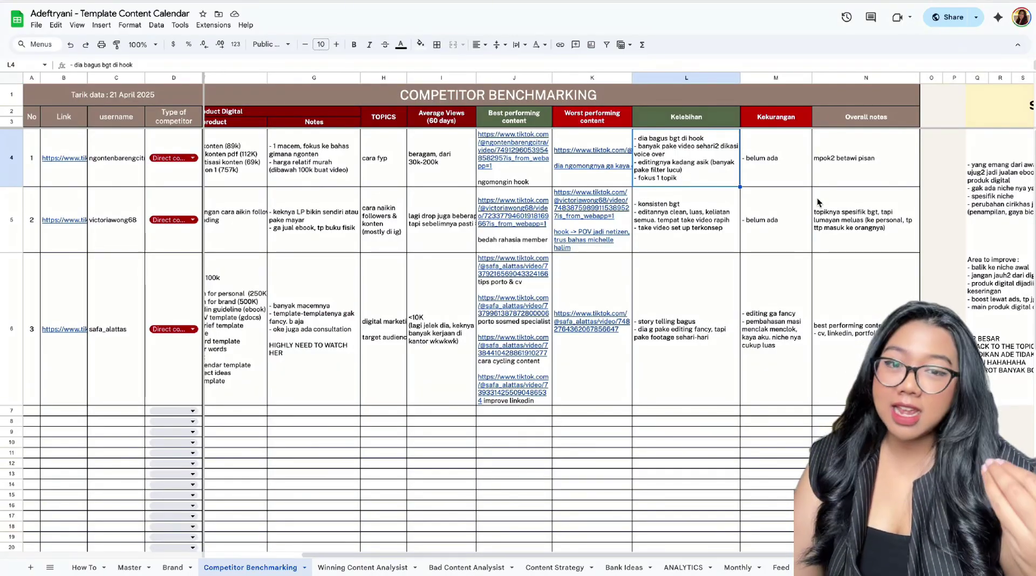
pyautogui.hscroll(3, 818, 202)
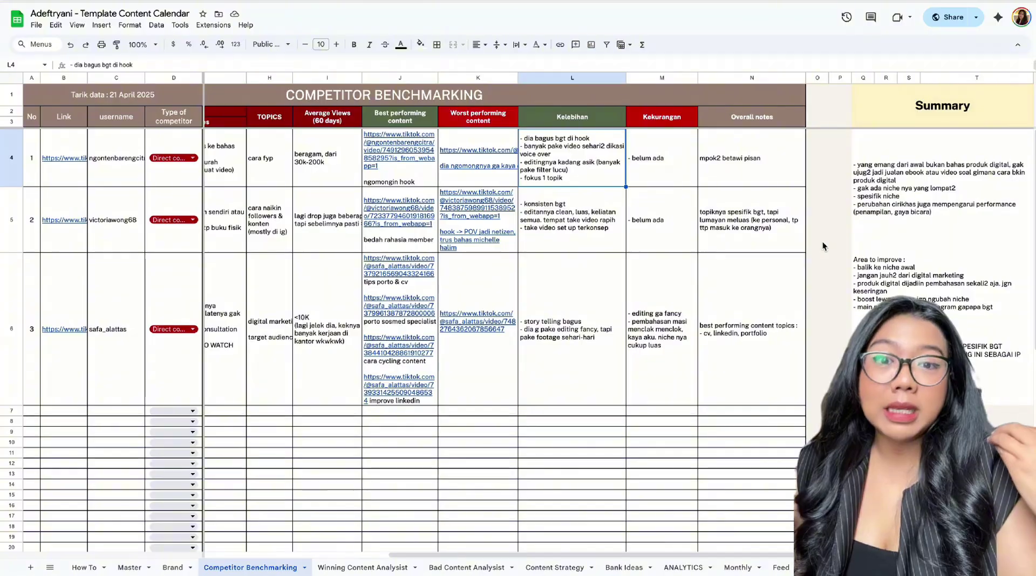
pyautogui.press('super+shift+5')
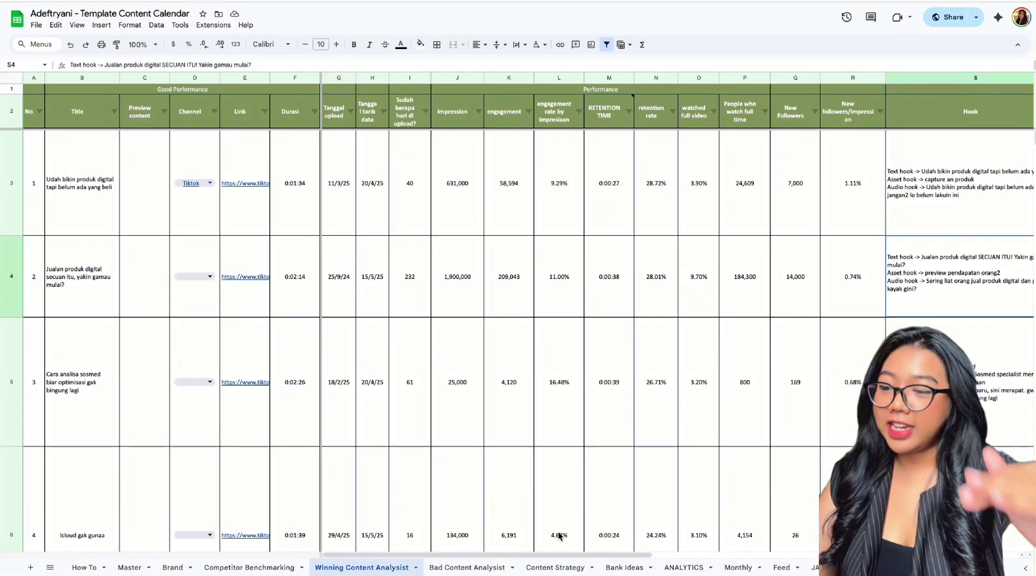
# Look over the Bad Content Analysist sheet's table and return to the Winning Content Analysist sheet.
pyautogui.click(487, 569)
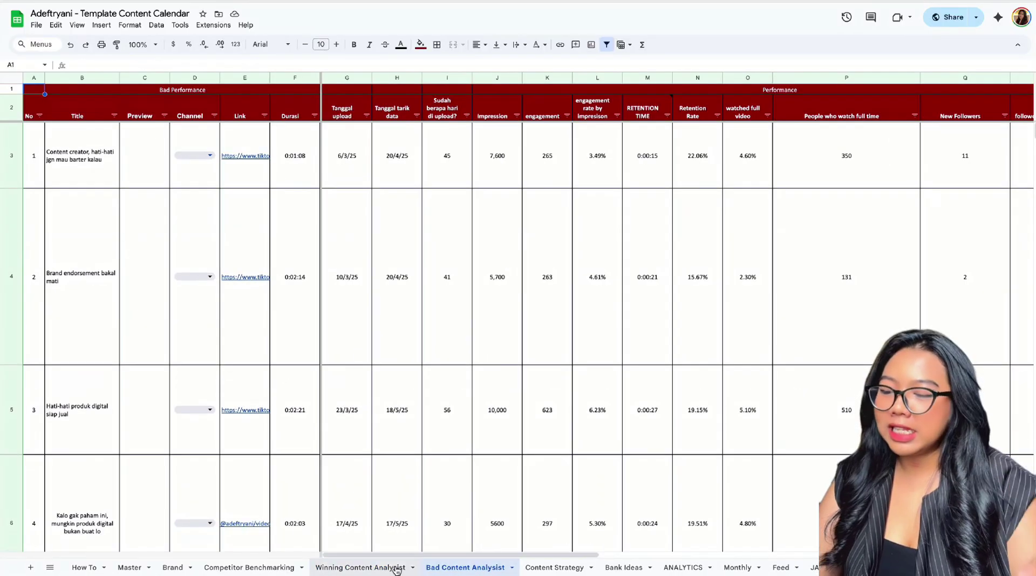
pyautogui.click(396, 569)
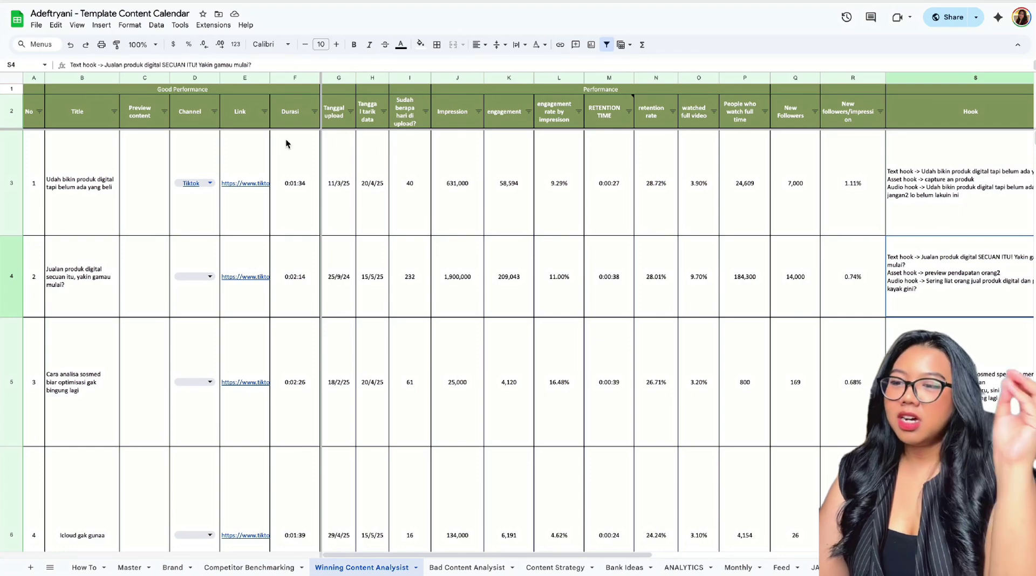
# View the source options for inserting an in-cell image in Preview content cell C3, then close the dialog without adding one.
pyautogui.click(148, 158)
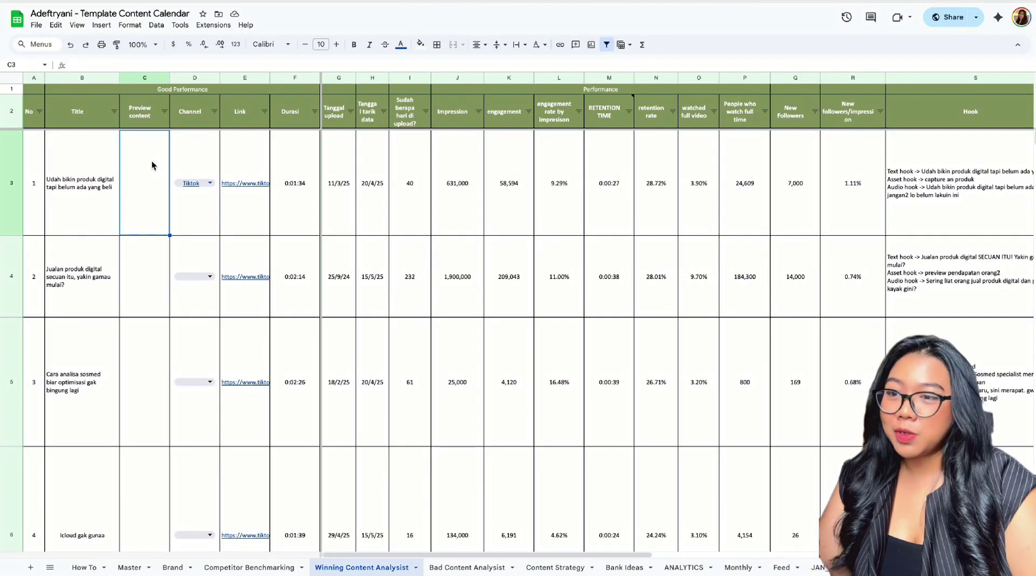
pyautogui.click(110, 29)
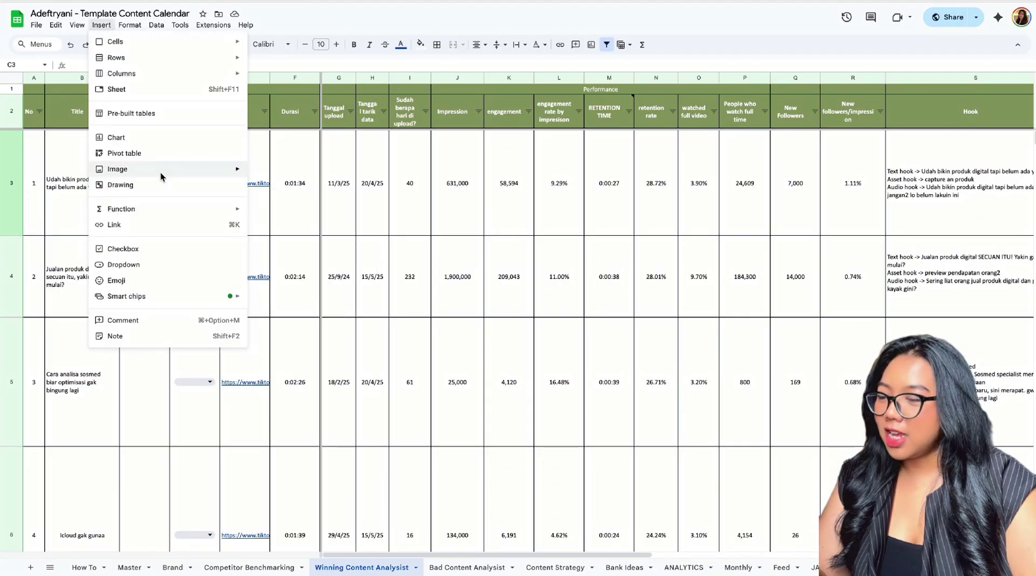
pyautogui.moveTo(237, 169)
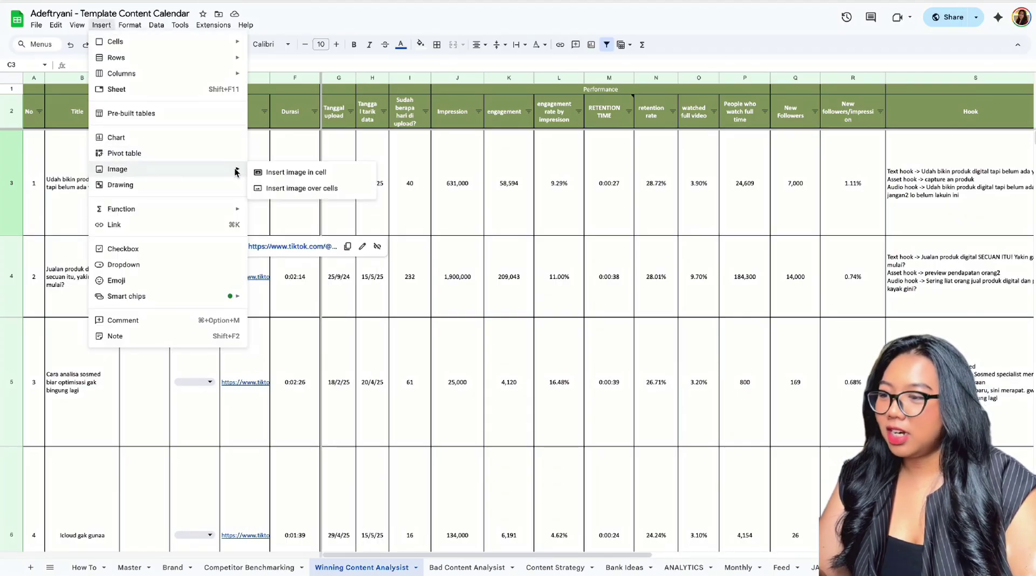
pyautogui.click(339, 173)
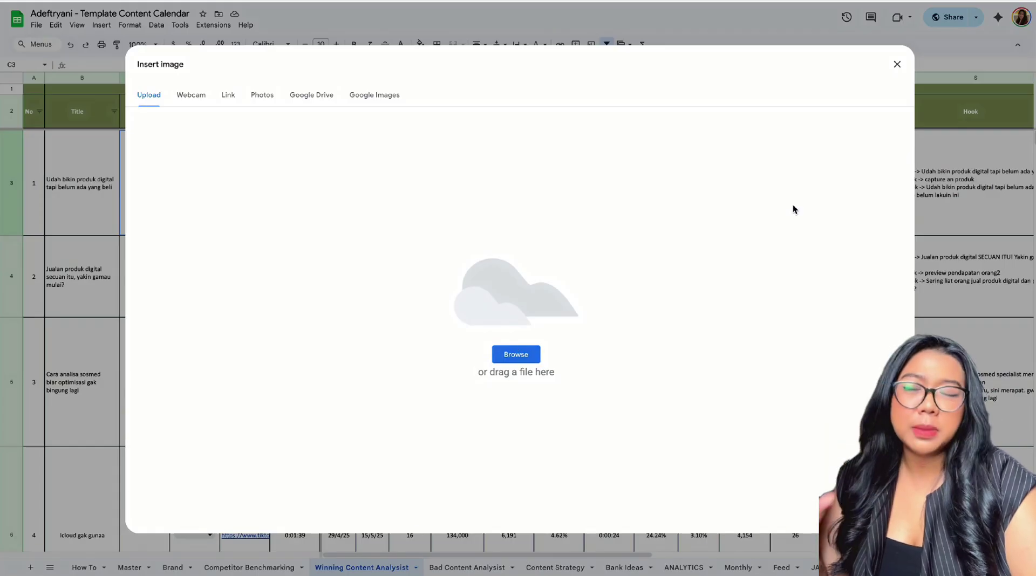
pyautogui.click(896, 64)
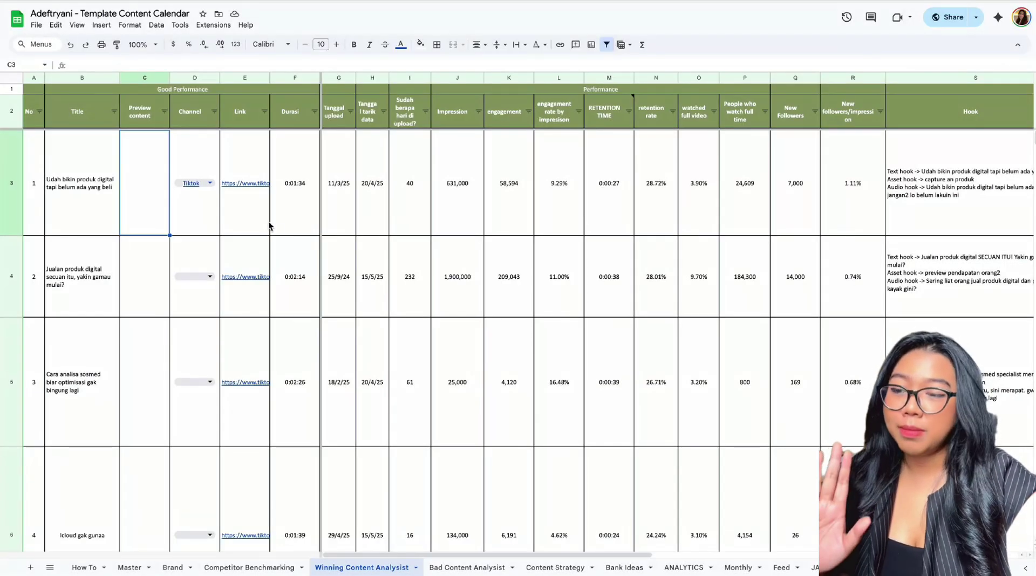
# Inspect the first winning content's link in E3 through its preview card, along with its Impression cell.
pyautogui.click(244, 197)
pyautogui.click(447, 185)
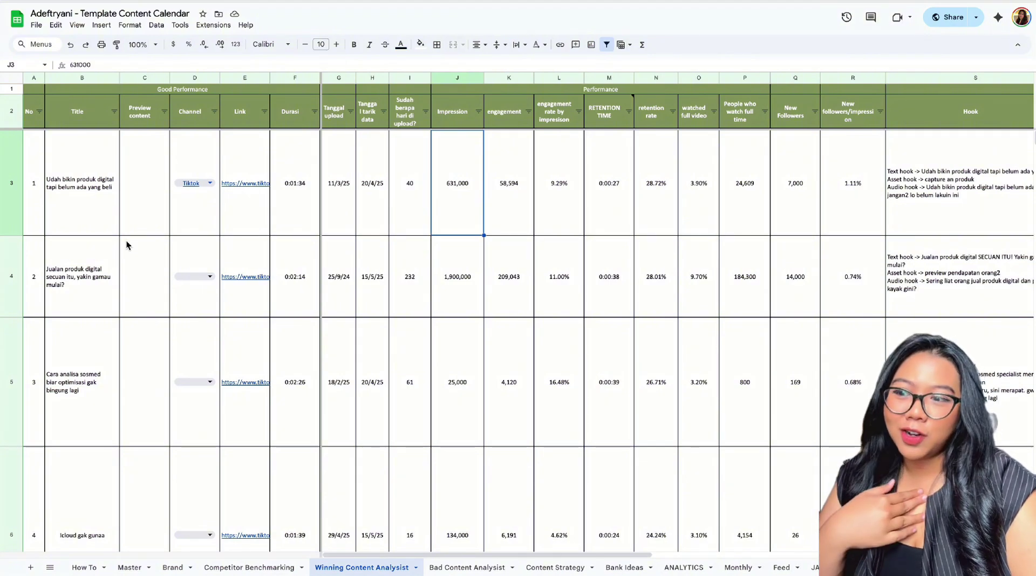
pyautogui.moveTo(247, 186)
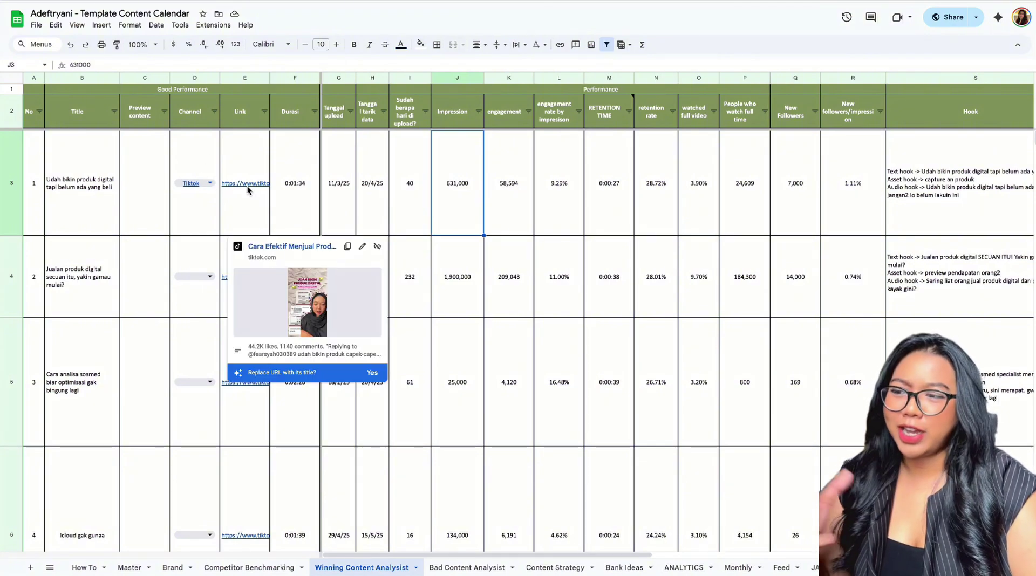
# Examine the upload date, data-pull date and days-since-upload formulas in rows 3 and 4 of the winning content table.
pyautogui.click(406, 175)
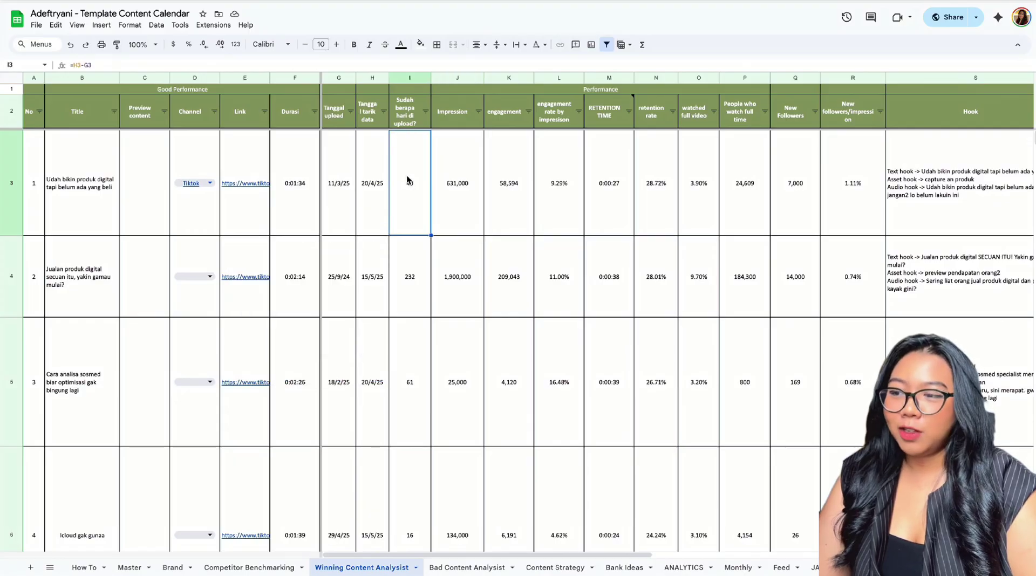
pyautogui.click(338, 202)
pyautogui.click(376, 195)
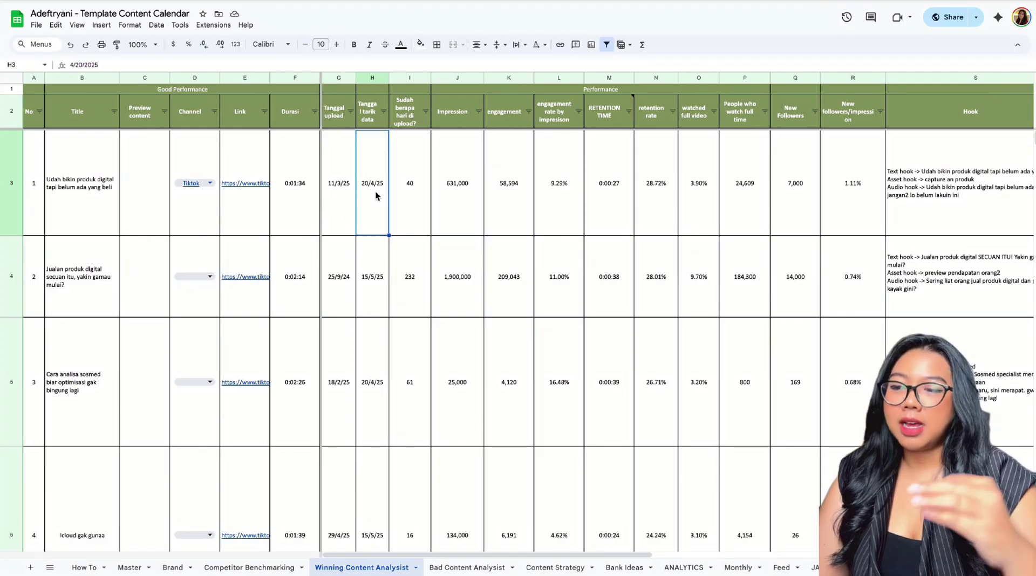
pyautogui.click(407, 198)
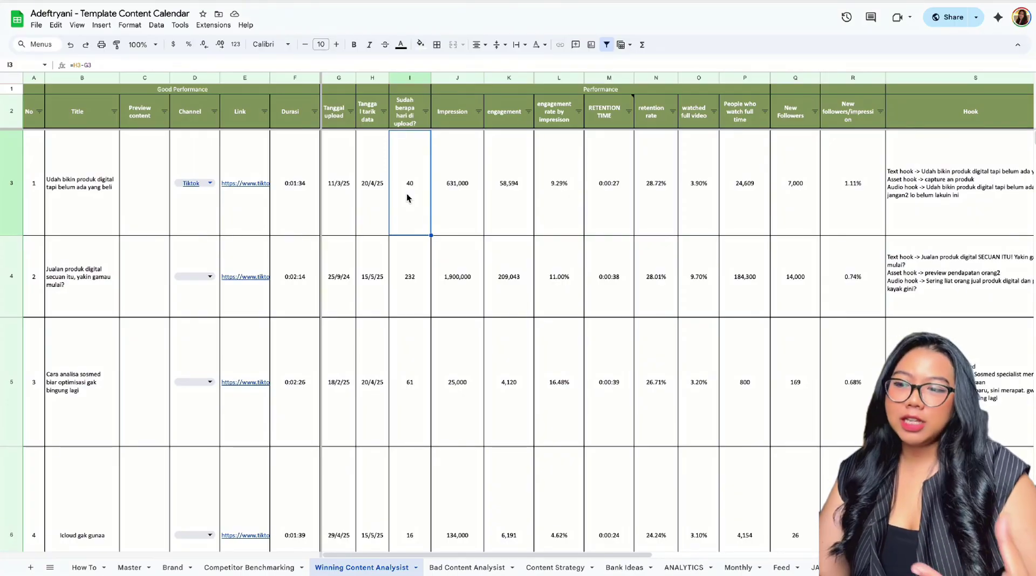
pyautogui.click(401, 273)
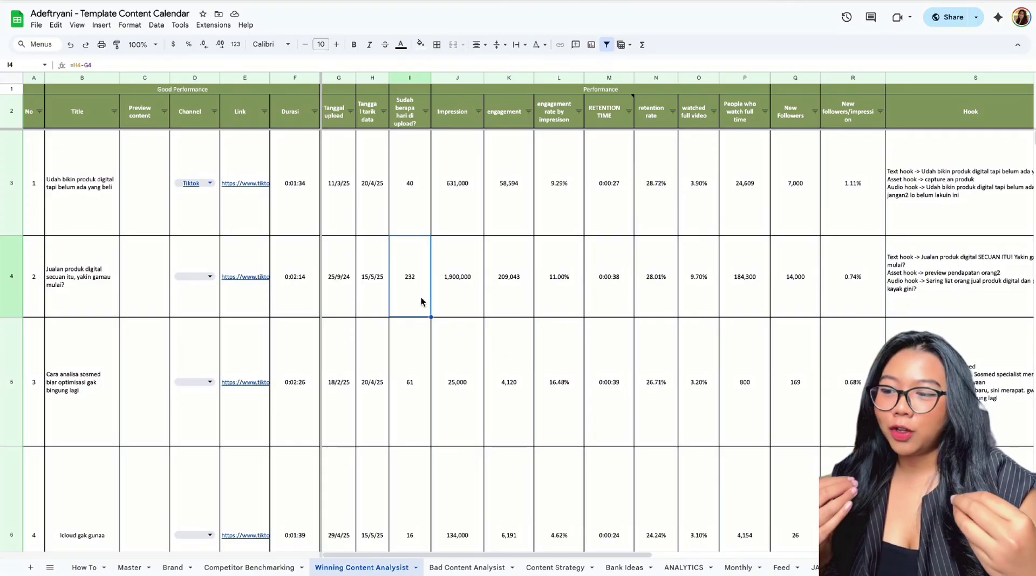
# Examine row 4's impression and engagement values and the cells referenced by the engagement-rate formula in L4.
pyautogui.click(464, 290)
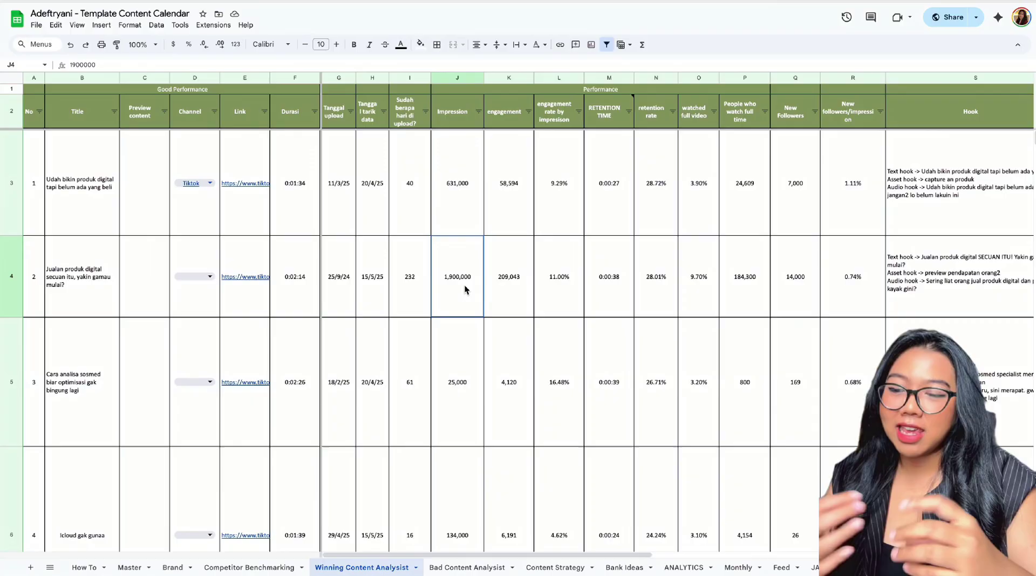
pyautogui.click(500, 286)
pyautogui.click(559, 287)
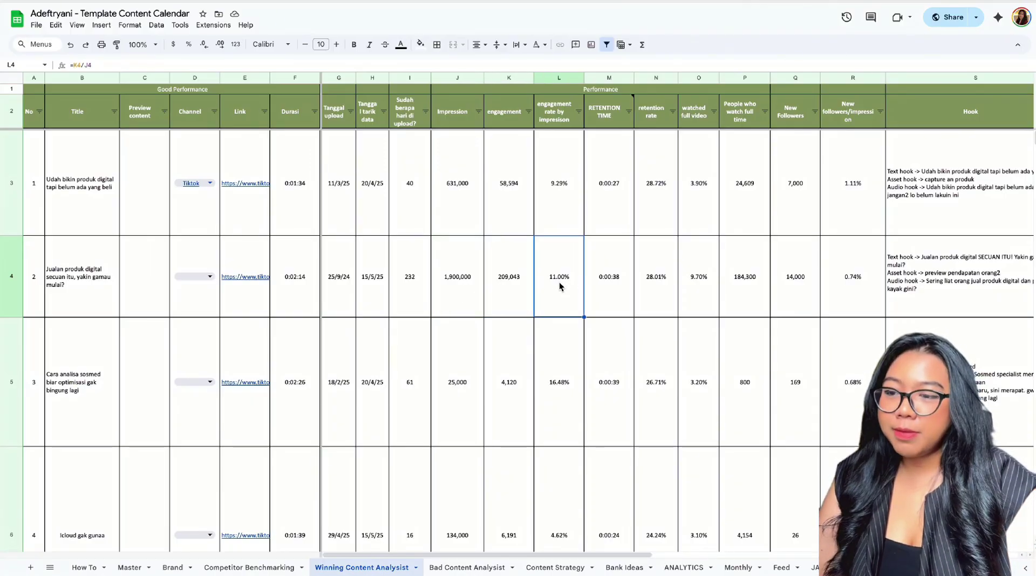
pyautogui.doubleClick(558, 281)
pyautogui.click(674, 285)
pyautogui.click(568, 261)
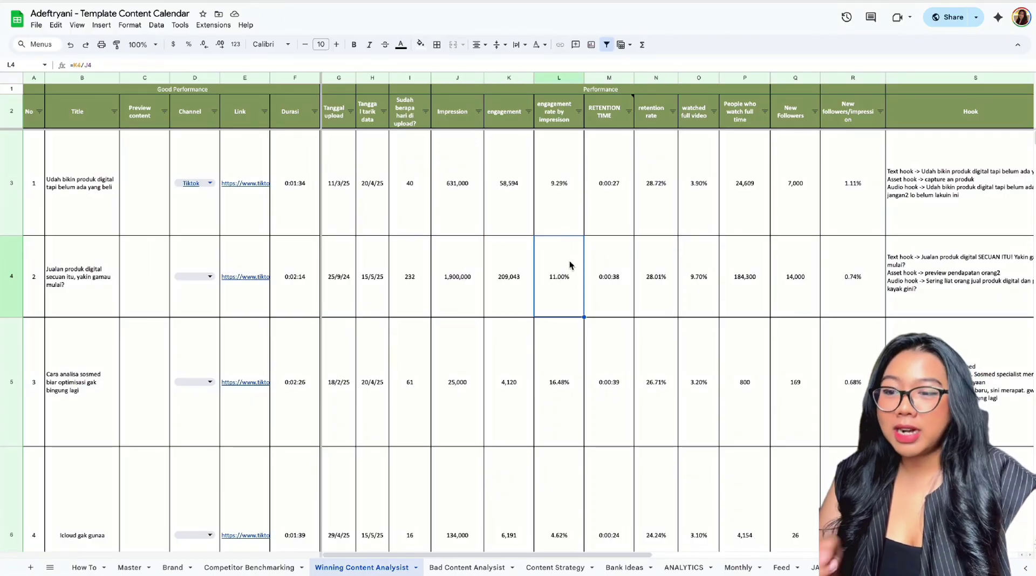
pyautogui.doubleClick(569, 261)
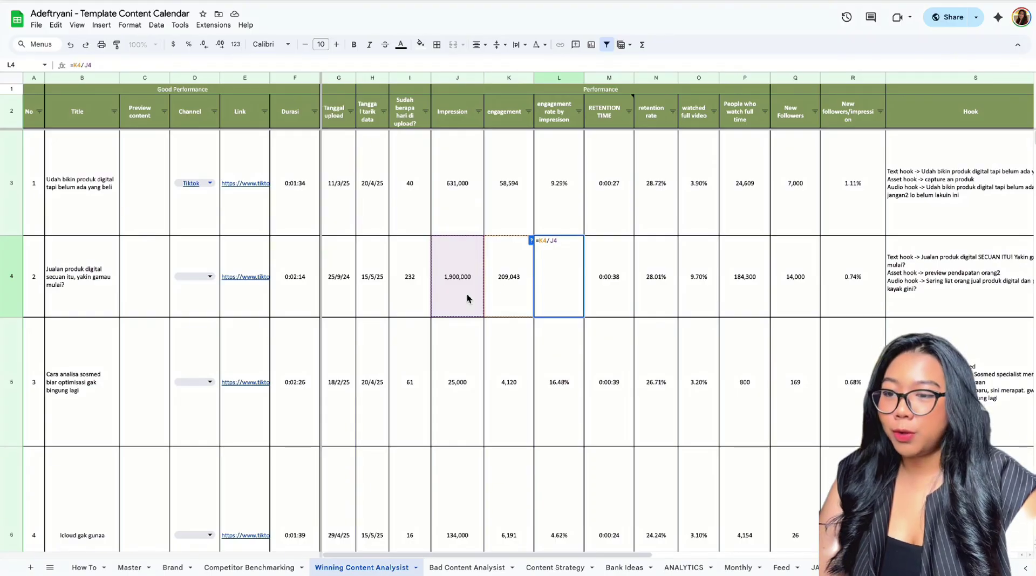
# Check the RETENTION TIME column against the reel's average watch time in Meta Business Suite, then return to the full-screen sheet.
pyautogui.click(616, 279)
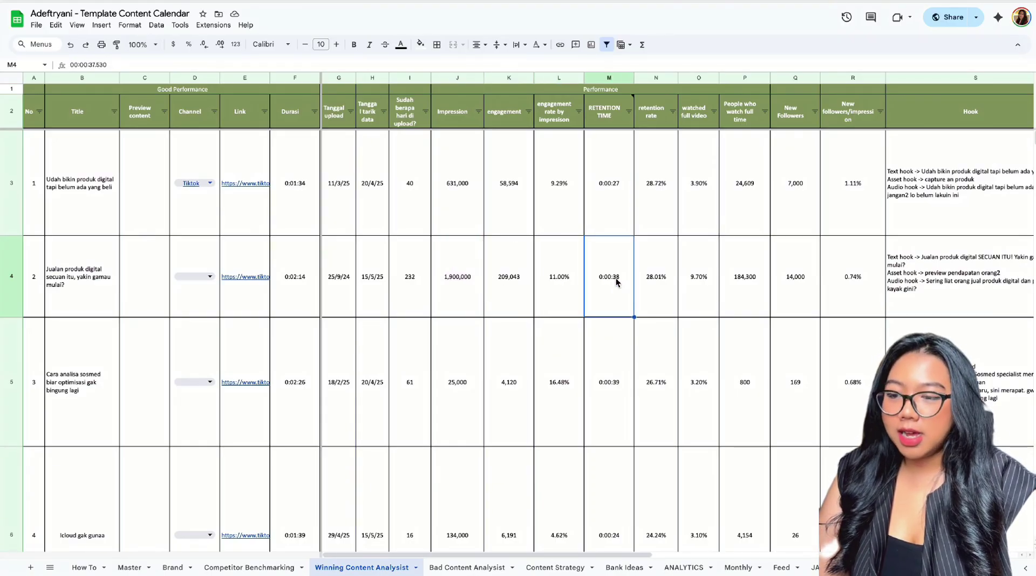
pyautogui.click(605, 116)
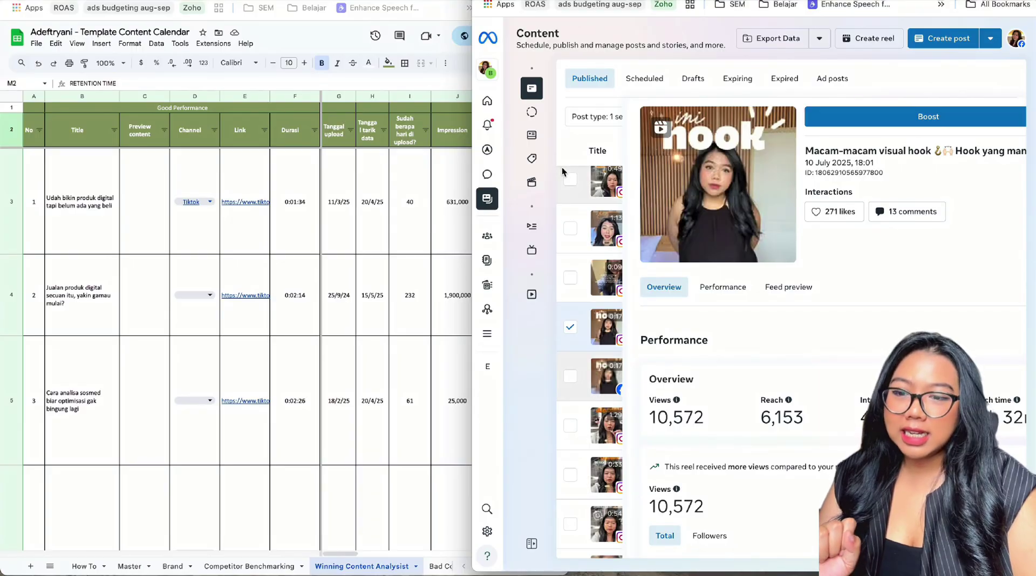
pyautogui.scroll(-10, 759, 451)
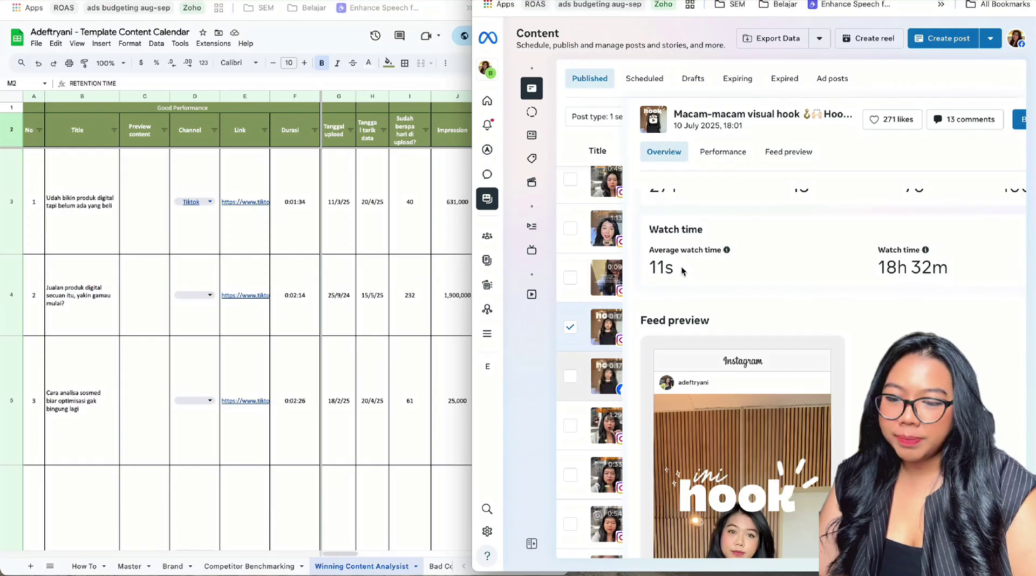
pyautogui.click(428, 259)
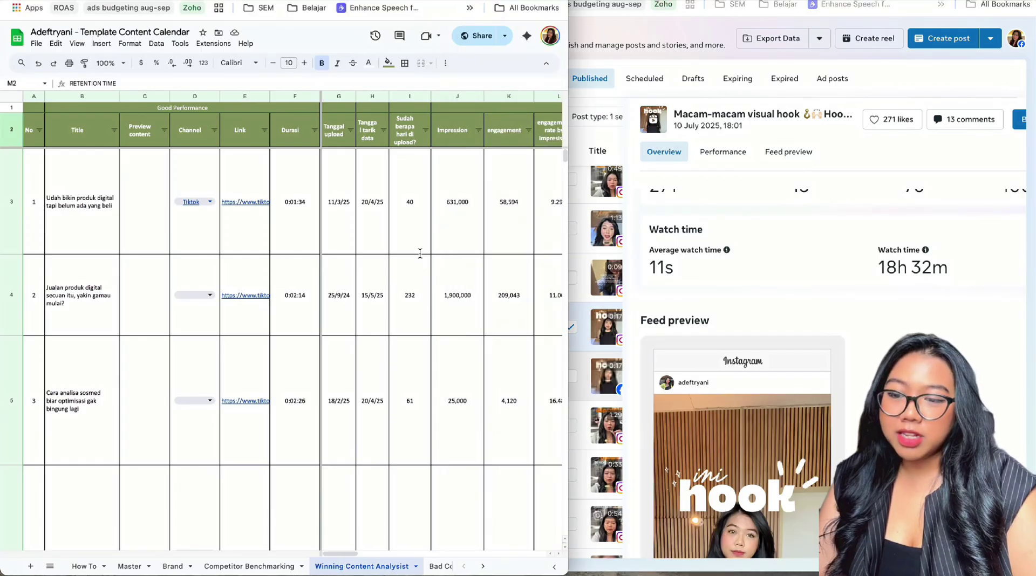
pyautogui.press('ctrl+super+f')
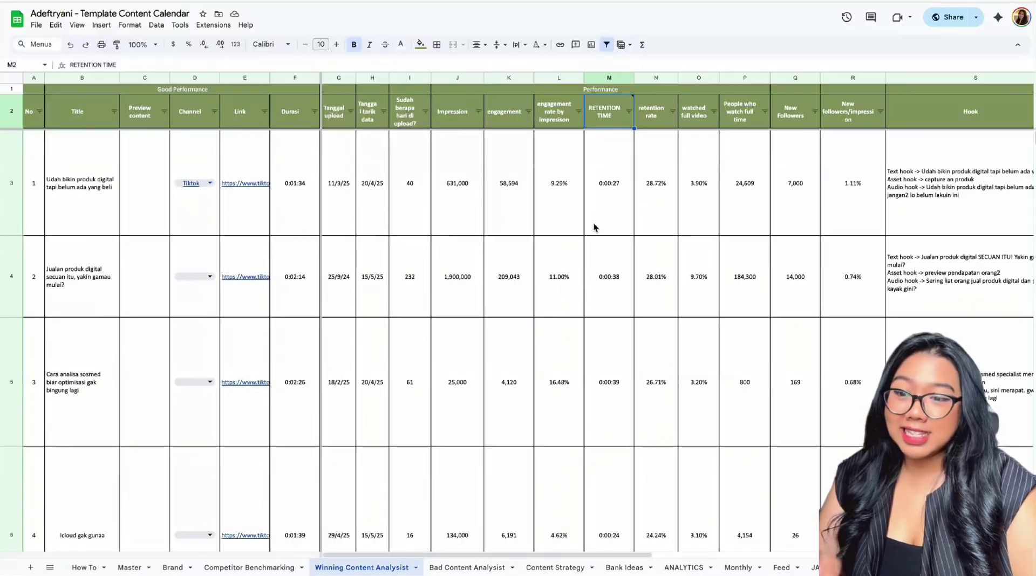
pyautogui.click(626, 219)
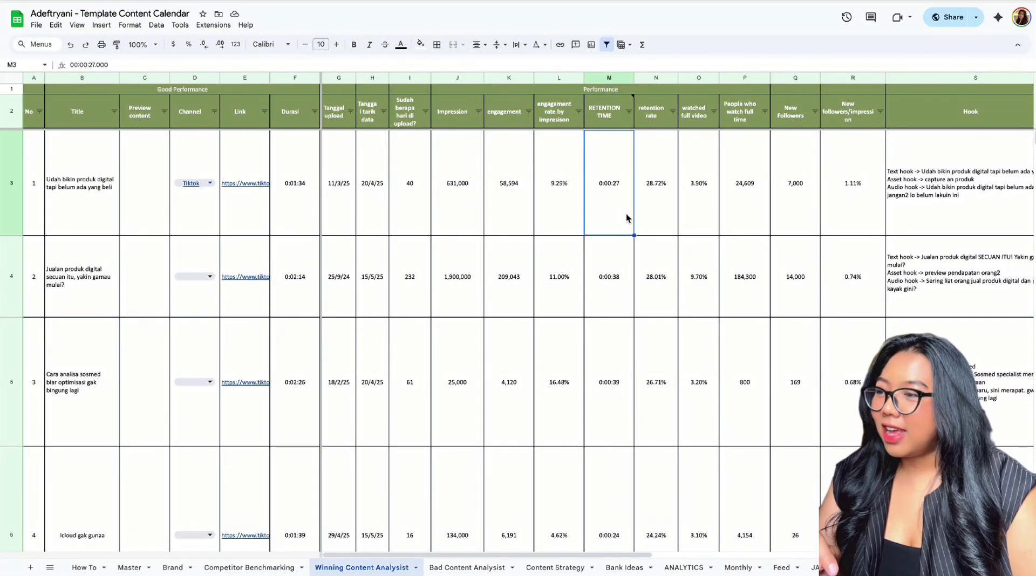
# Inspect the retention rate formula in N3 and the duration cell it references, leaving the formula as it is.
pyautogui.click(660, 213)
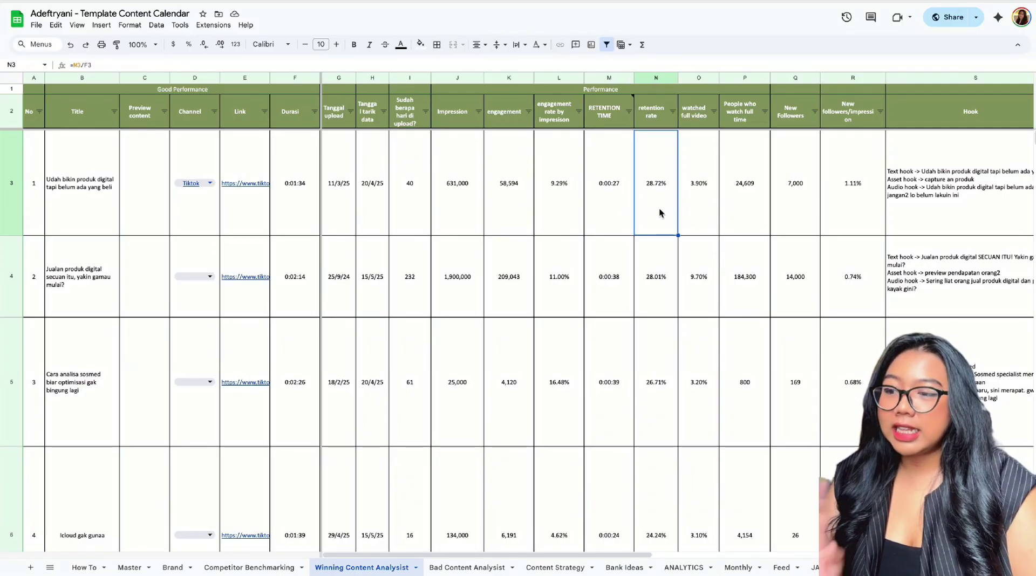
pyautogui.click(276, 205)
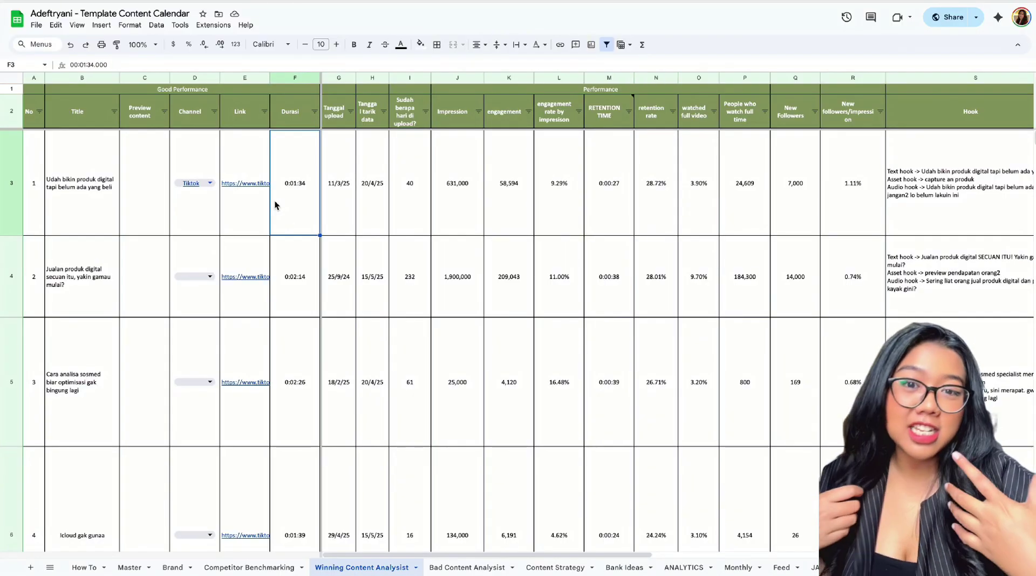
pyautogui.doubleClick(658, 209)
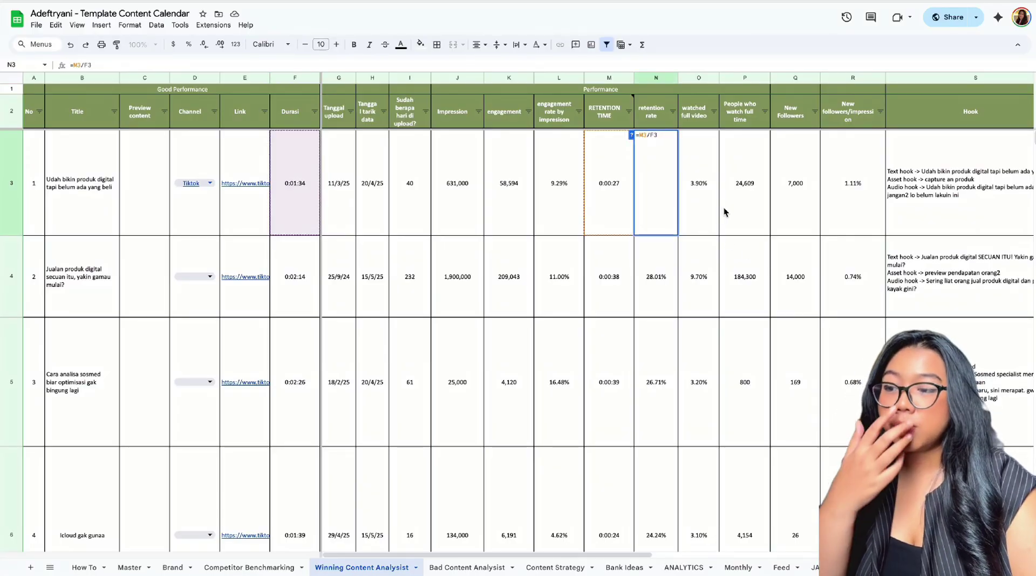
pyautogui.press('Escape')
# Compare the watched full video column with the reel's Meta insights and the video's TikTok Studio analytics, then return to the full-screen sheet.
pyautogui.click(705, 161)
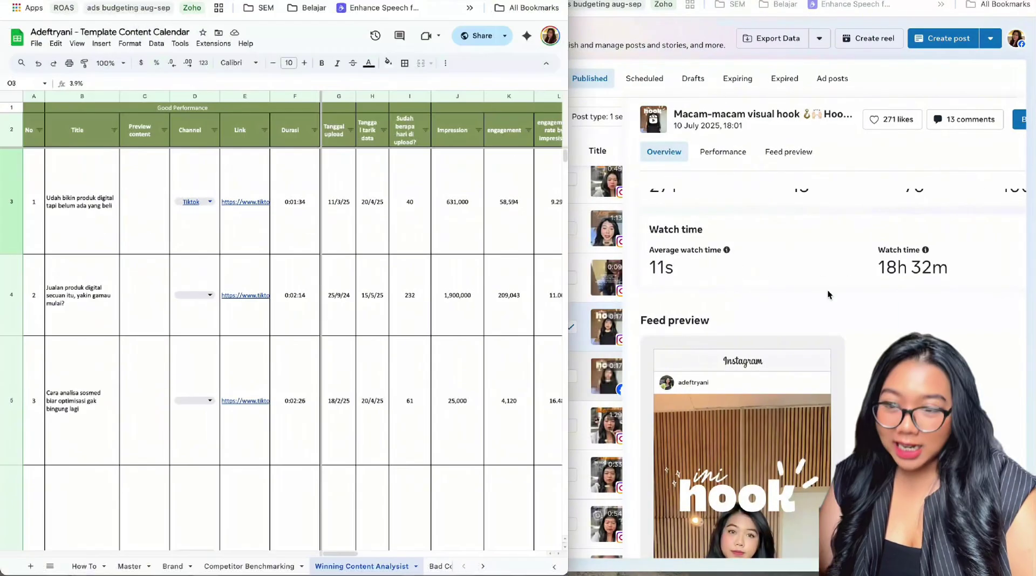
pyautogui.scroll(-3, 830, 294)
pyautogui.scroll(-5, 833, 300)
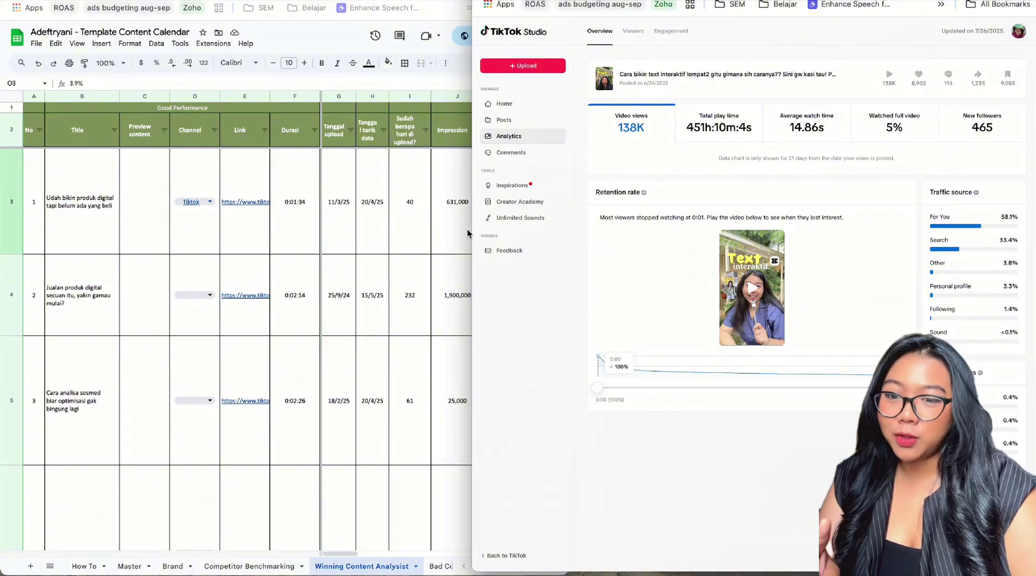
pyautogui.click(444, 233)
pyautogui.hscroll(8, 501, 251)
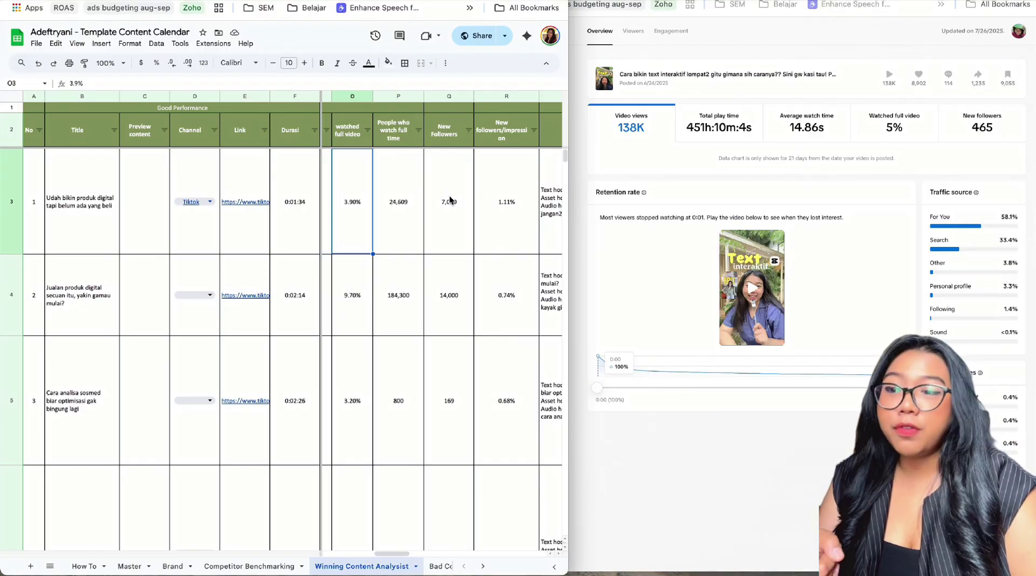
pyautogui.press('ctrl+super+f')
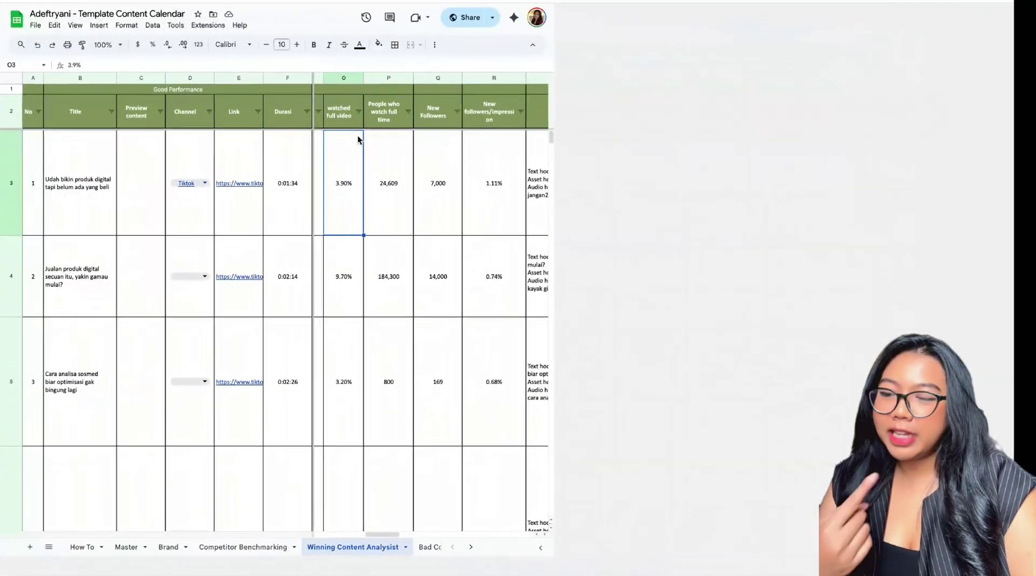
# Examine the New followers/impression formula in R3 alongside the New Followers and Impression columns of the winning content table.
pyautogui.hscroll(-3, 609, 210)
pyautogui.click(574, 156)
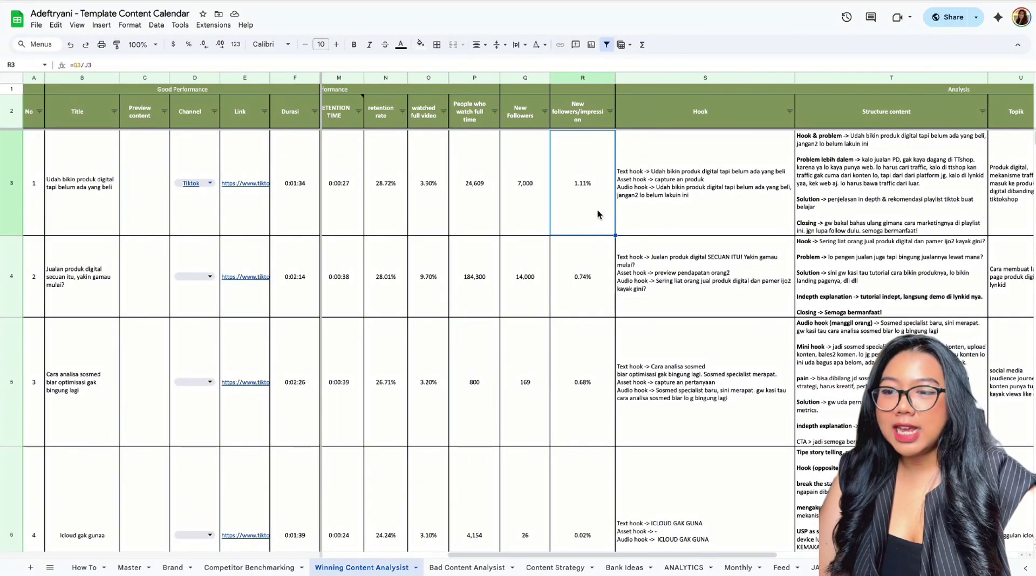
pyautogui.hscroll(-4, 594, 210)
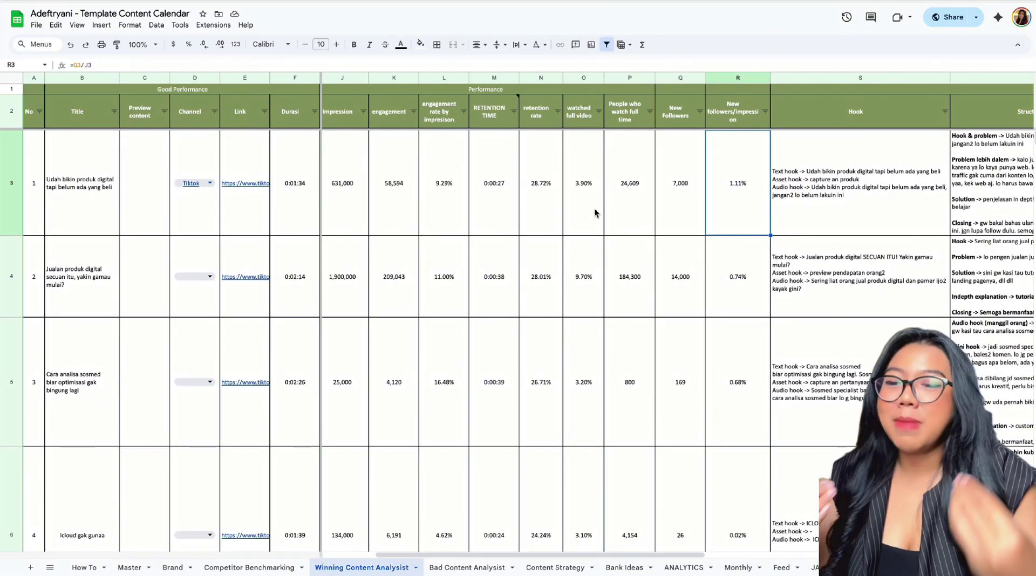
pyautogui.hscroll(-3, 562, 263)
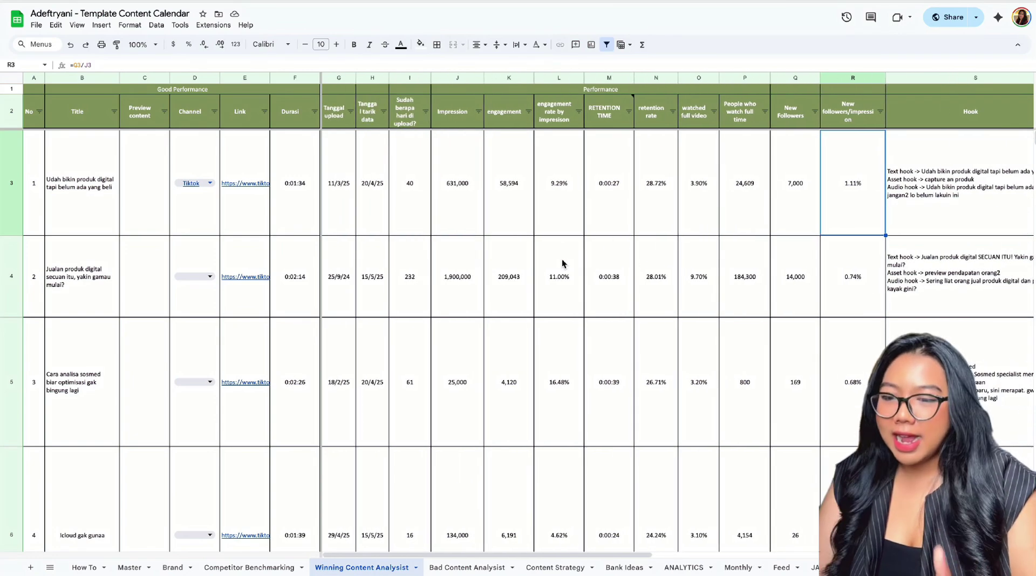
pyautogui.click(473, 280)
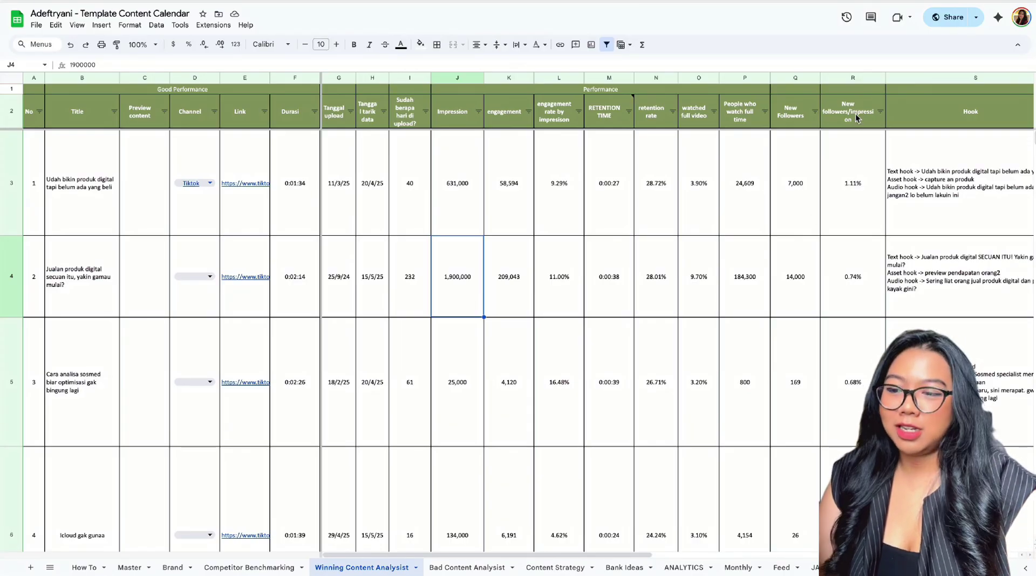
pyautogui.click(847, 196)
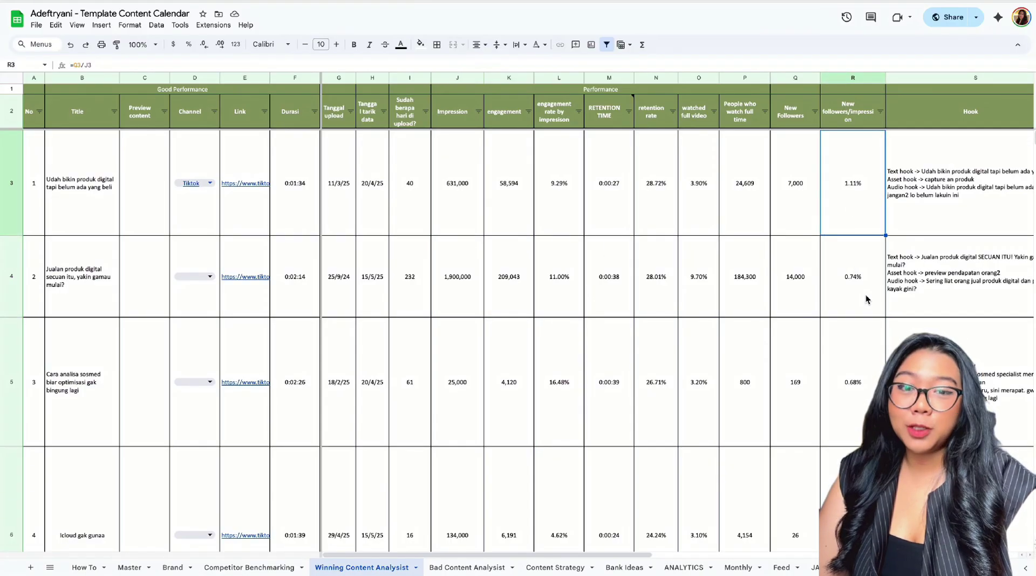
# Compare the watched full video values of the first two winning contents in O3 and O4.
pyautogui.click(698, 185)
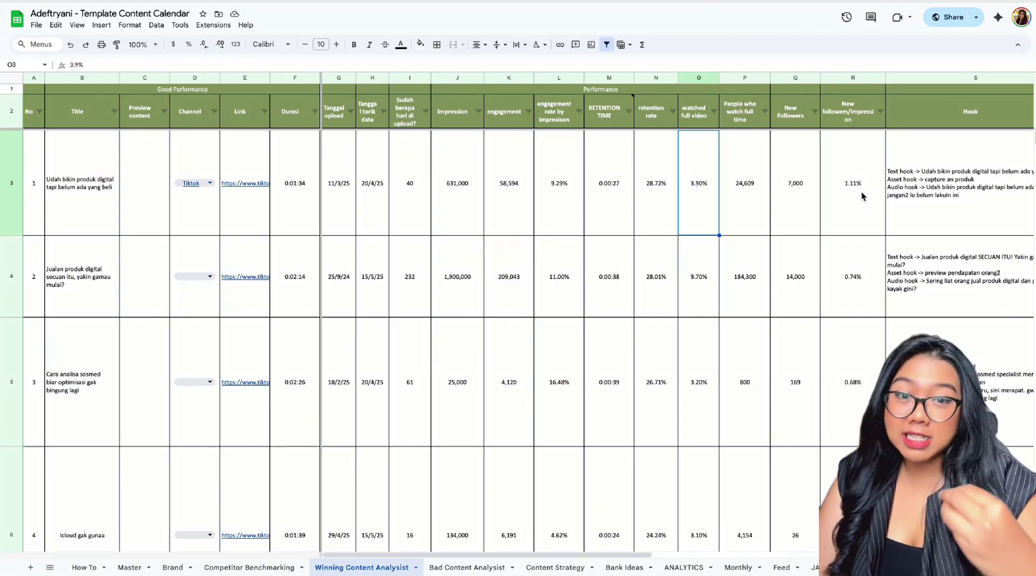
pyautogui.click(701, 274)
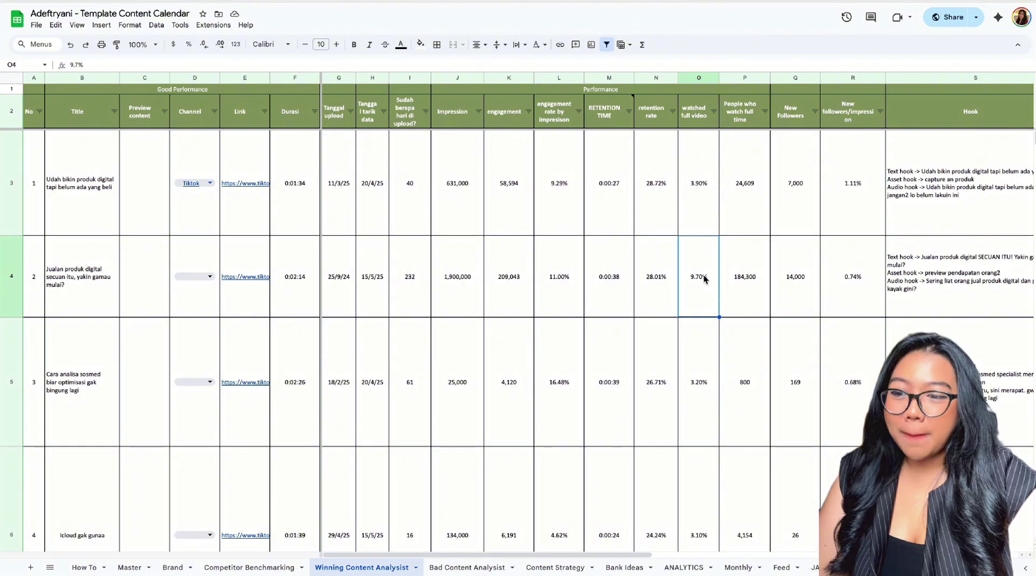
pyautogui.click(509, 294)
pyautogui.click(696, 296)
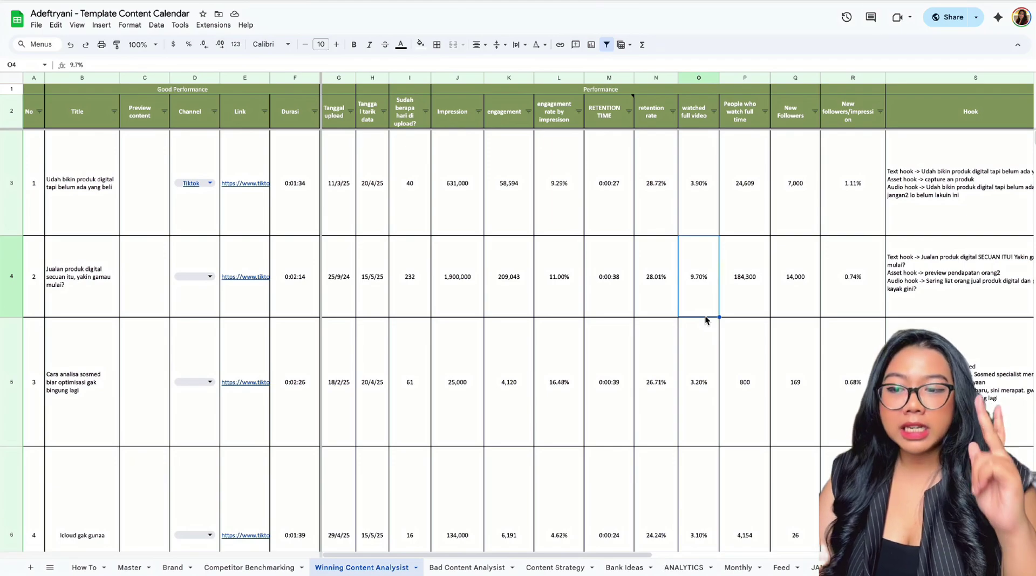
# Examine the Hook column and the rest of the Analysis section beside the performance metrics.
pyautogui.hscroll(10, 647, 243)
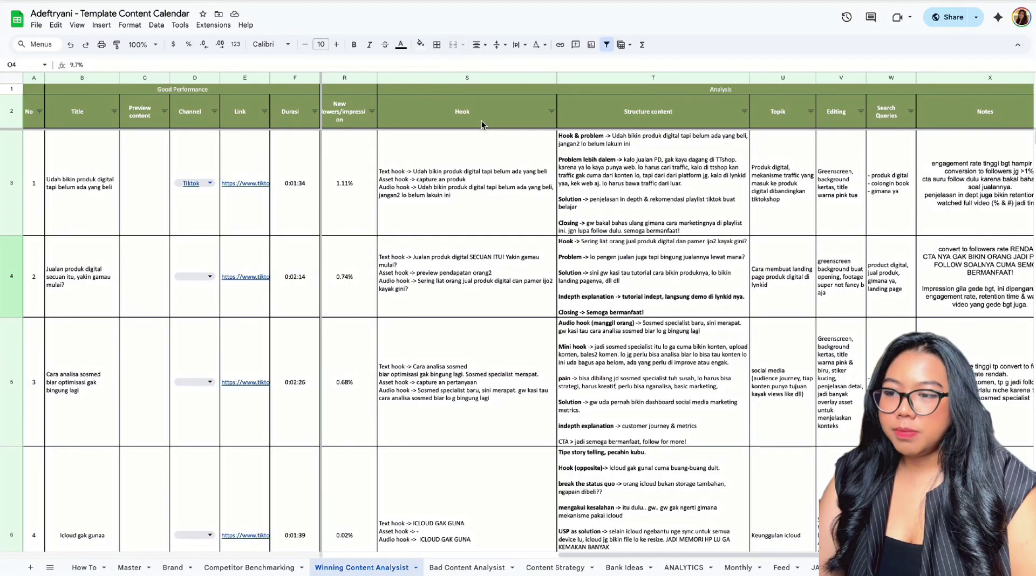
pyautogui.hscroll(-3, 481, 120)
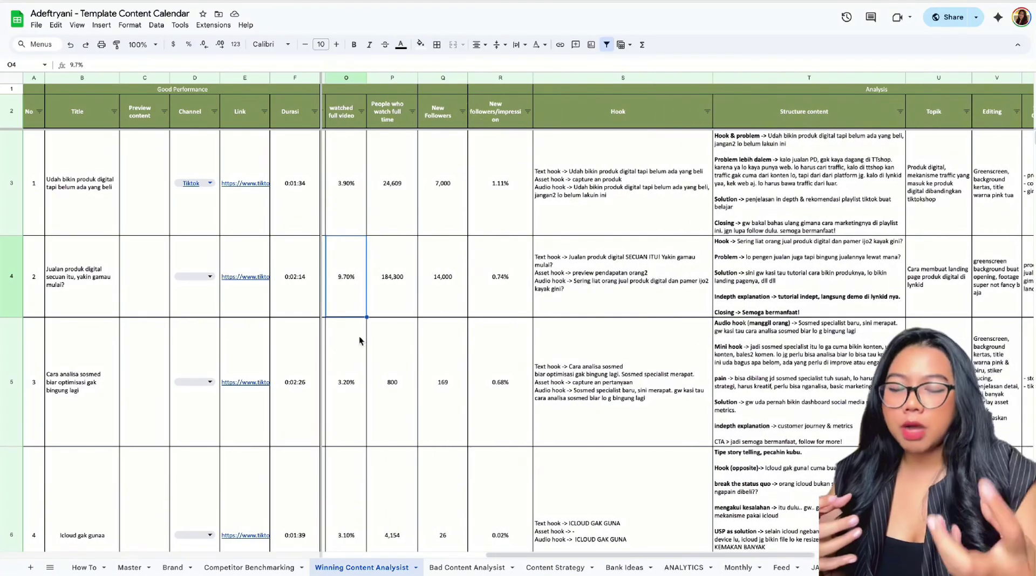
pyautogui.hscroll(5, 697, 307)
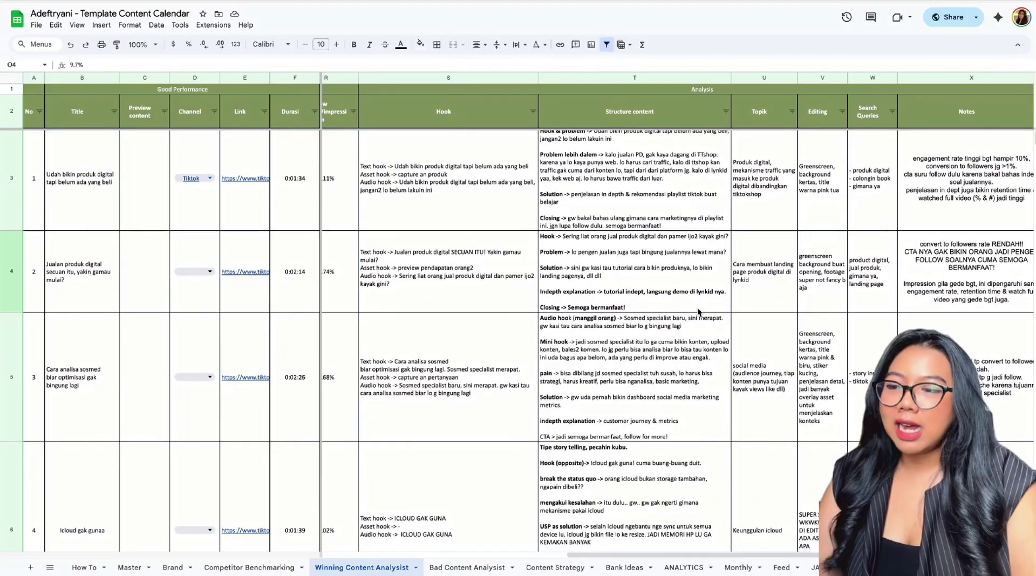
pyautogui.scroll(1, 495, 255)
pyautogui.hscroll(-1, 495, 256)
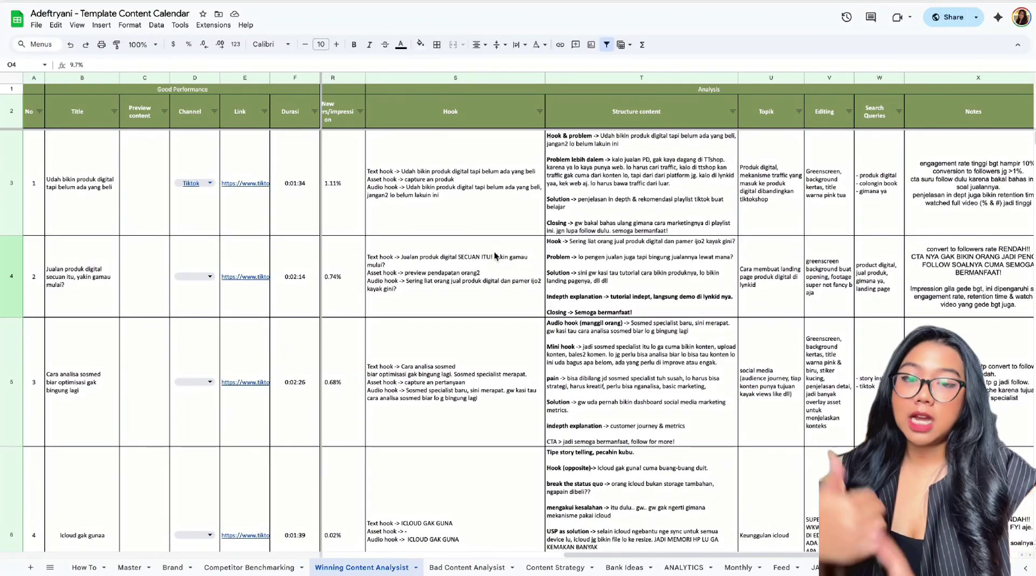
pyautogui.hscroll(2, 495, 256)
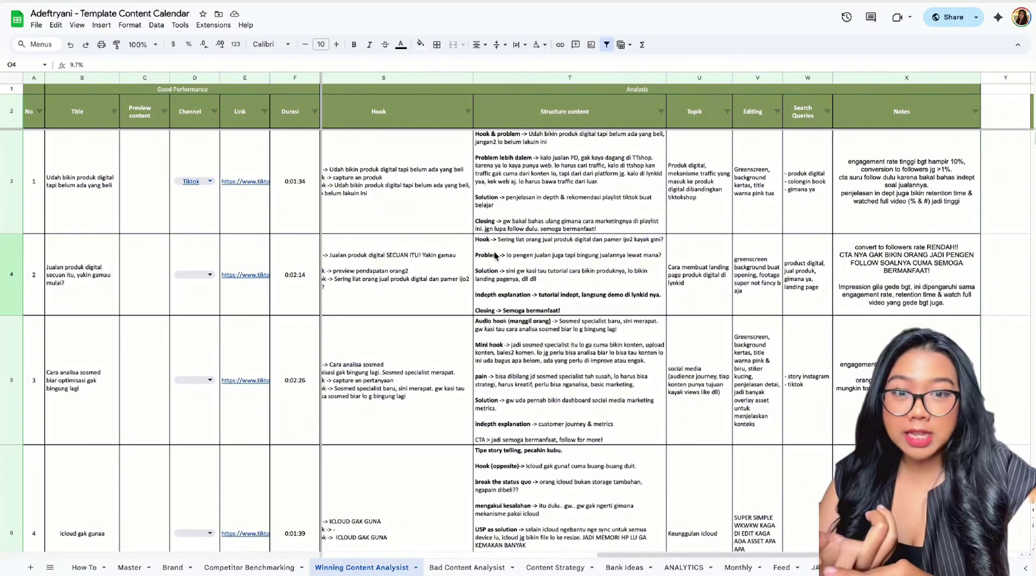
# Read the Structure content entries of the first two contents, plus the first content's Topik and Editing entries.
pyautogui.click(513, 154)
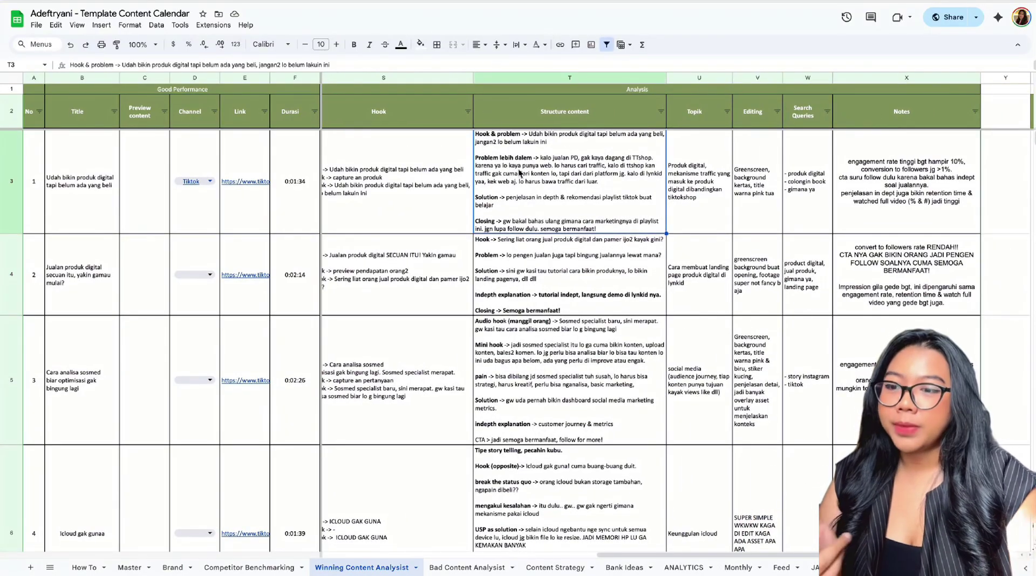
pyautogui.doubleClick(516, 201)
pyautogui.click(561, 284)
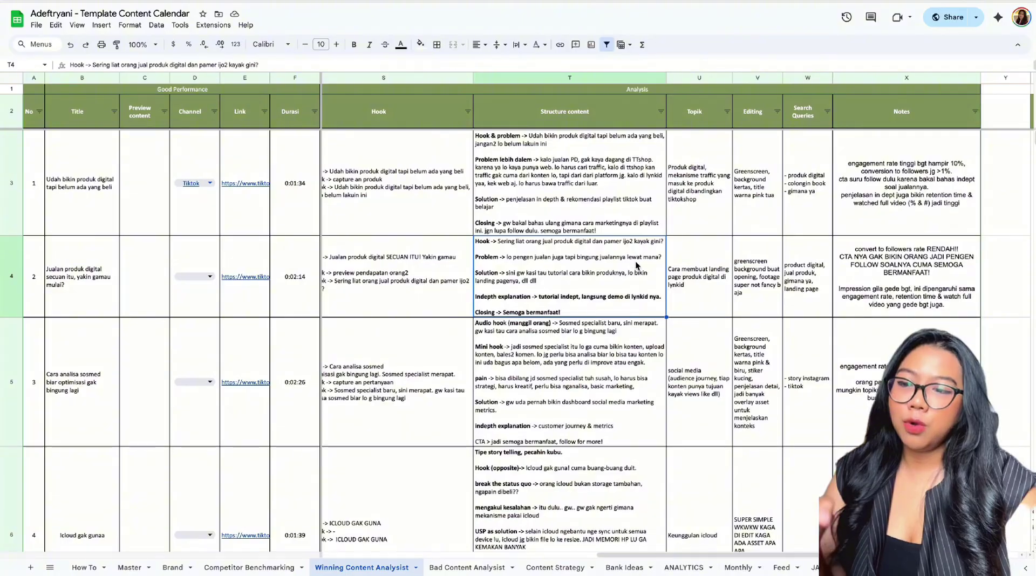
pyautogui.hscroll(2, 561, 284)
pyautogui.click(593, 134)
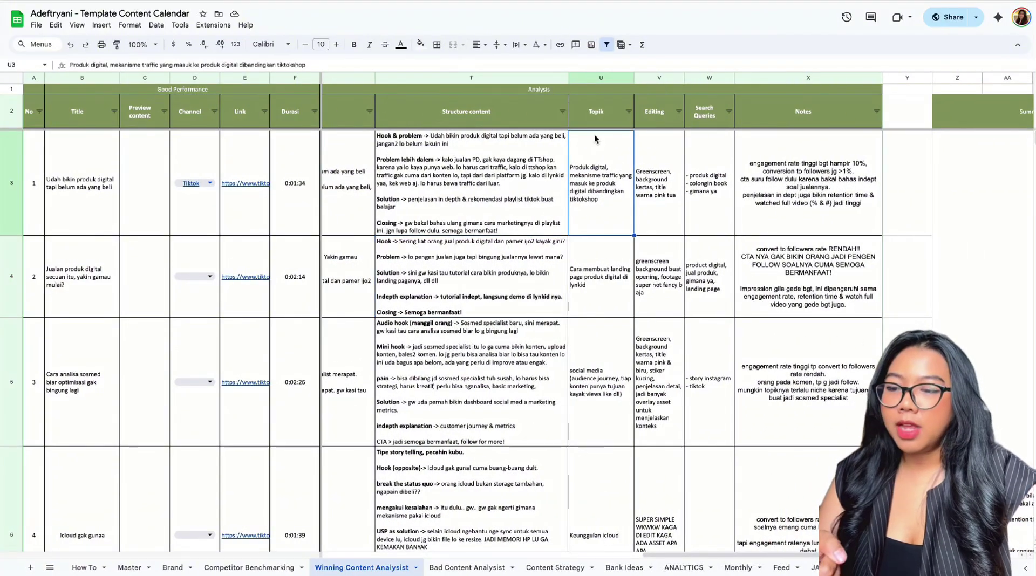
pyautogui.click(652, 192)
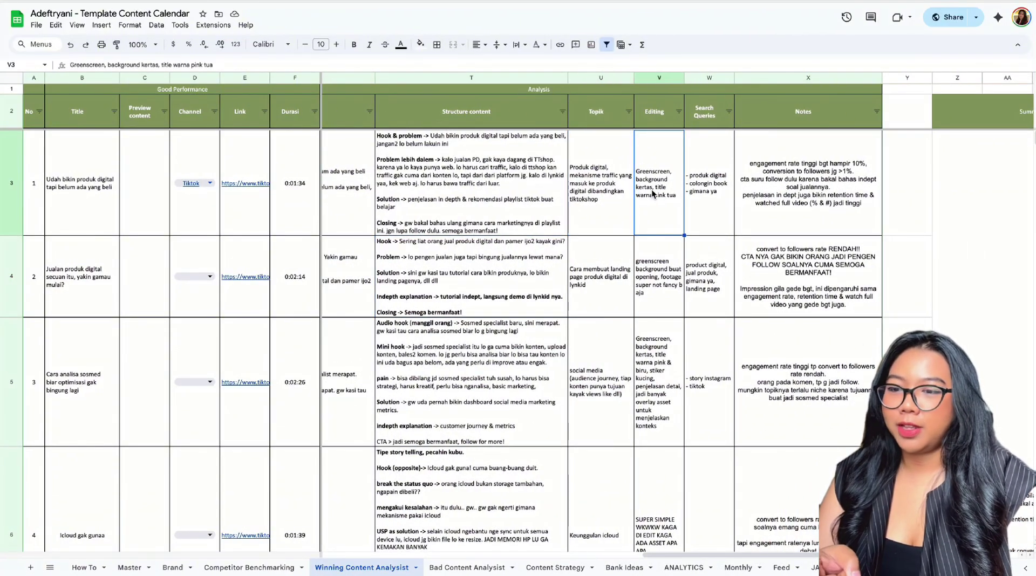
# Look for search query data for the Search Queries column in TikTok Studio's Engagement and Viewers analytics, then return to the full-screen sheet.
pyautogui.click(711, 197)
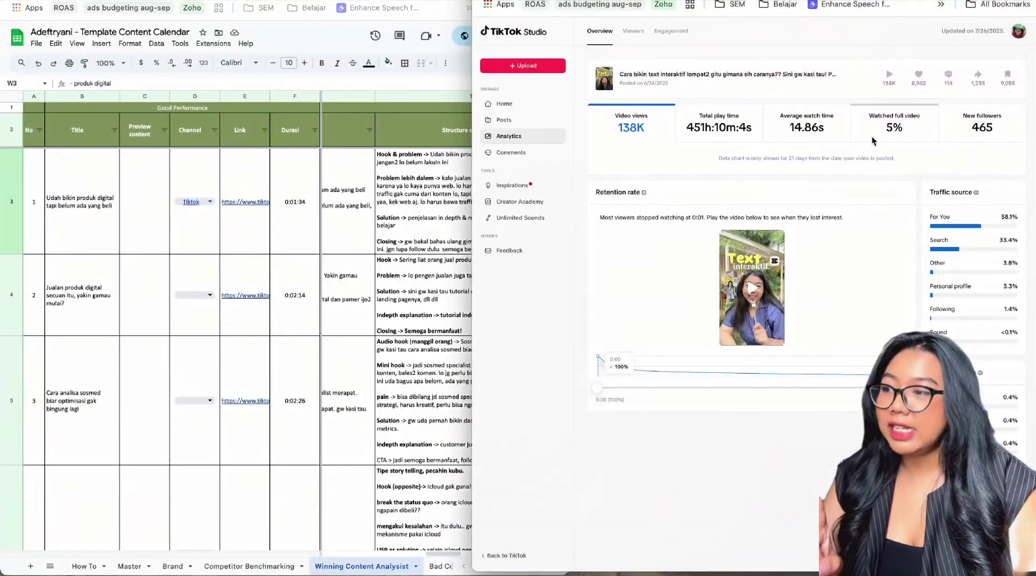
pyautogui.click(663, 32)
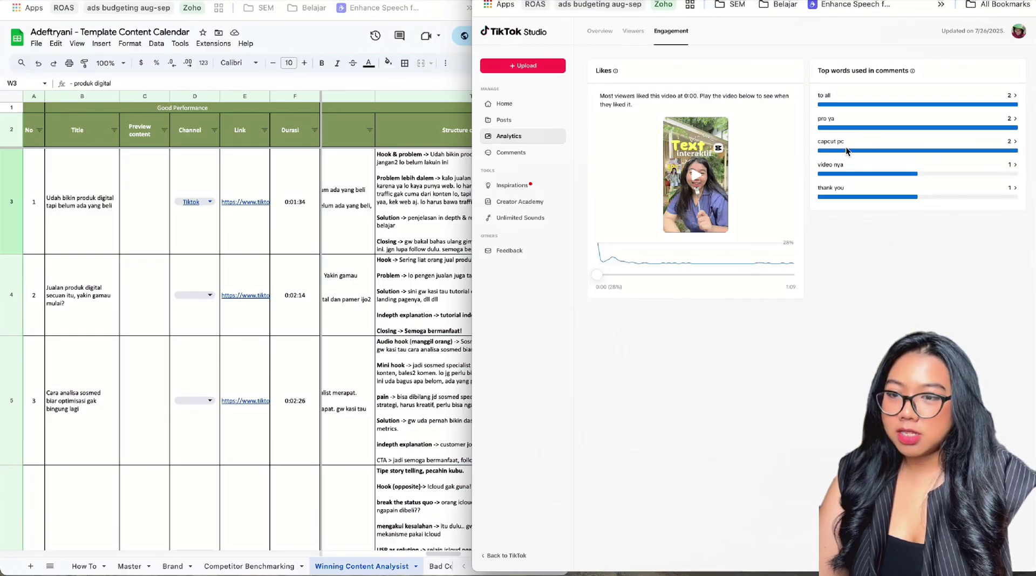
pyautogui.click(633, 31)
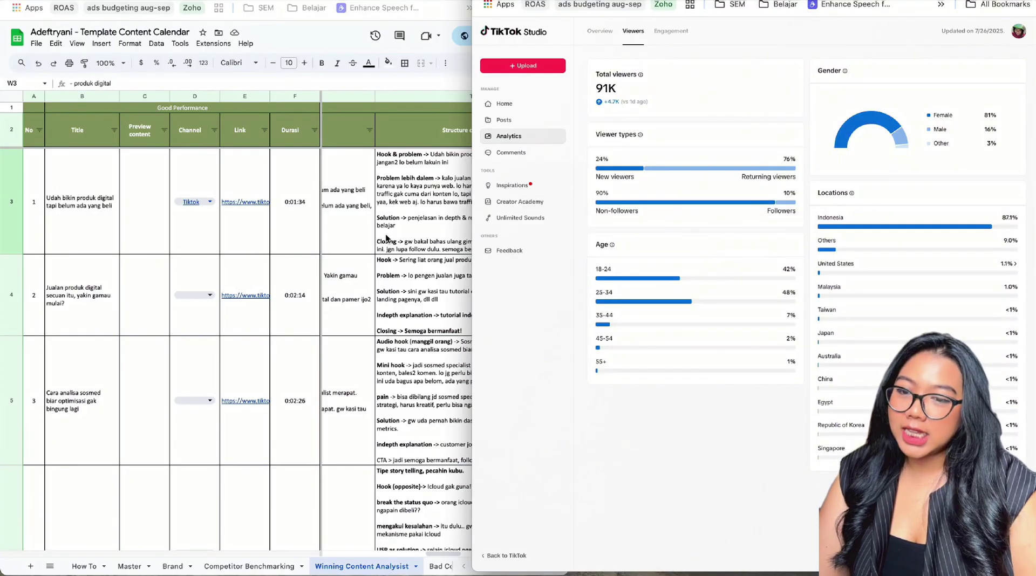
pyautogui.click(670, 31)
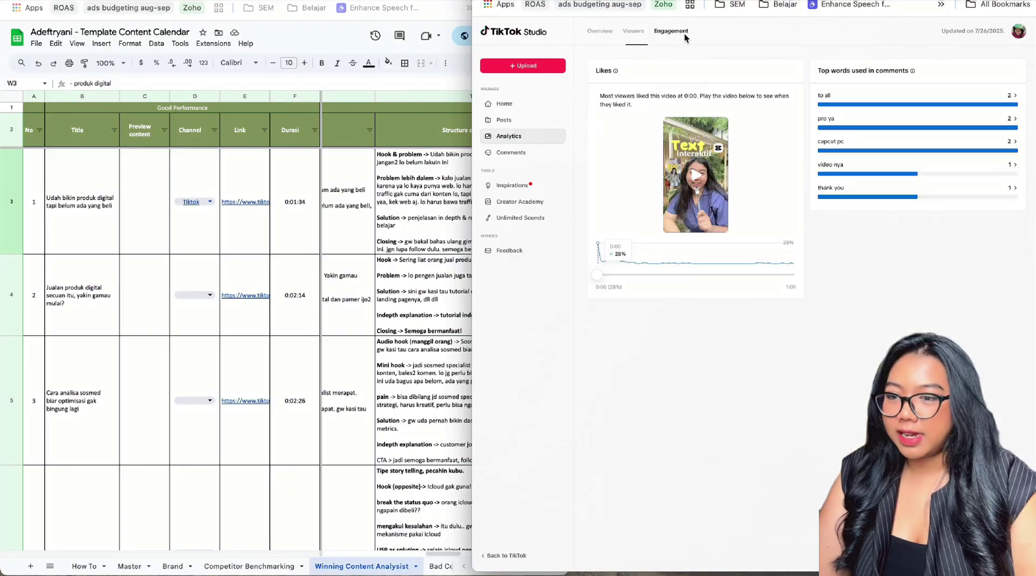
pyautogui.click(454, 213)
pyautogui.doubleClick(493, 1)
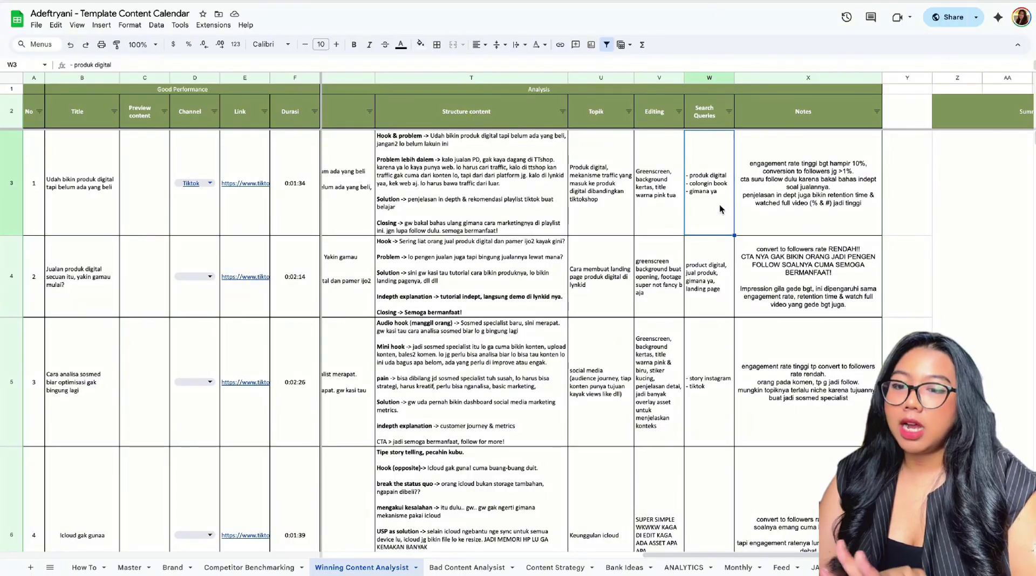
# Read and compare the Notes entries of the first two winning contents in X3 and X4.
pyautogui.scroll(-10, 793, 277)
pyautogui.scroll(10, 792, 276)
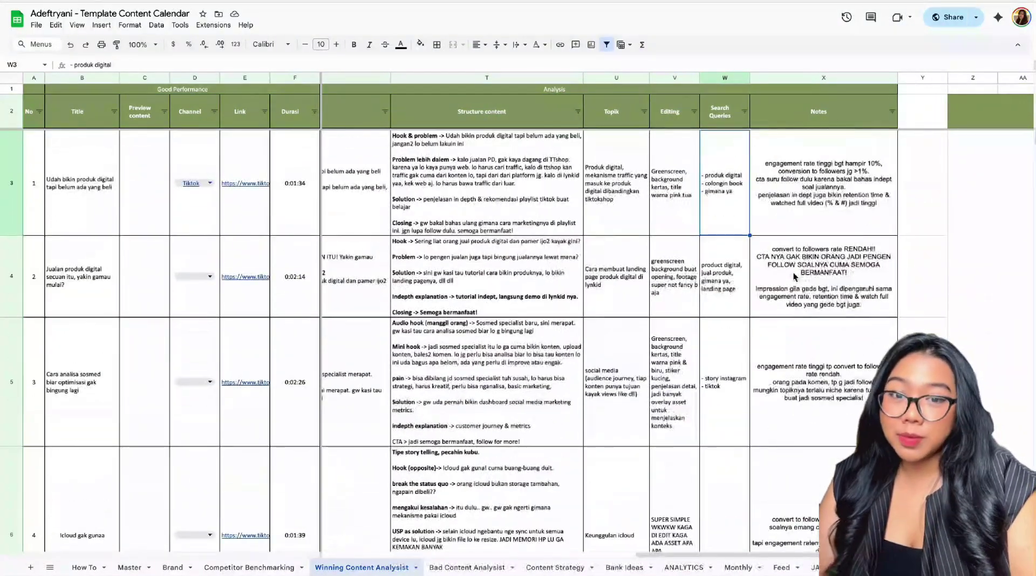
pyautogui.hscroll(1, 793, 273)
pyautogui.click(790, 209)
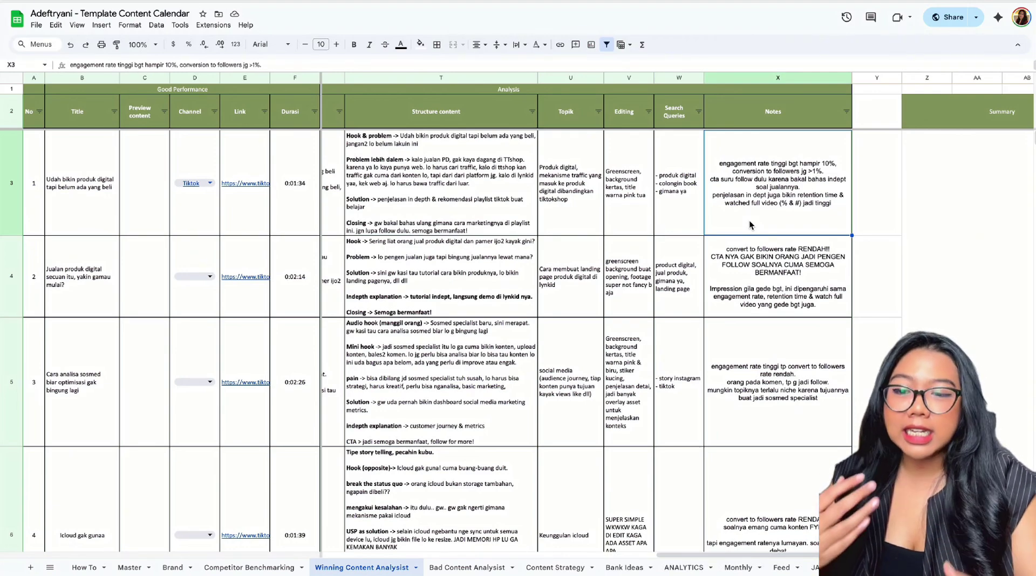
pyautogui.click(767, 257)
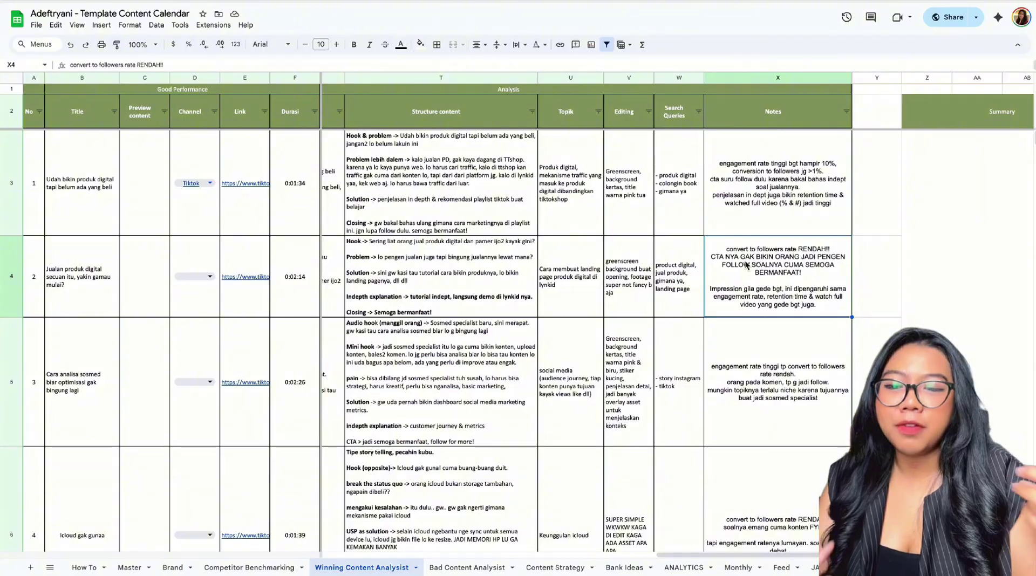
pyautogui.click(752, 208)
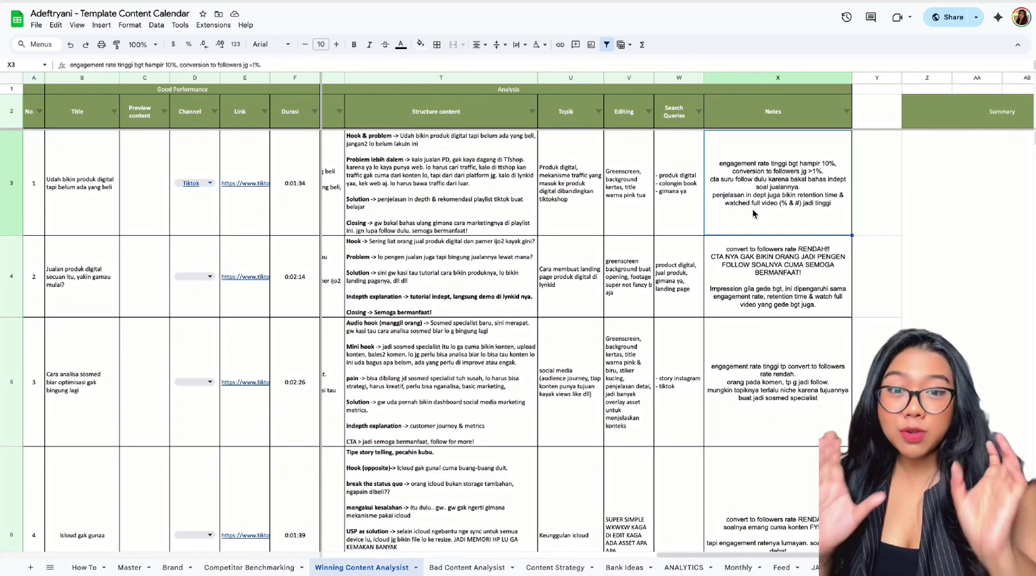
pyautogui.click(757, 268)
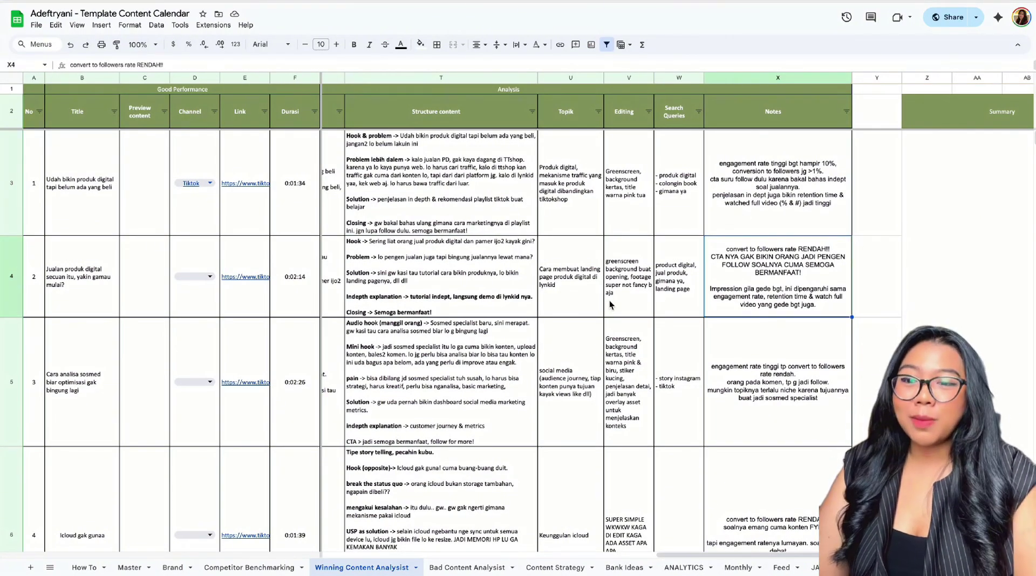
# Check the second content's impression in J4, then revisit the first content's note in X3.
pyautogui.hscroll(-10, 609, 300)
pyautogui.click(465, 280)
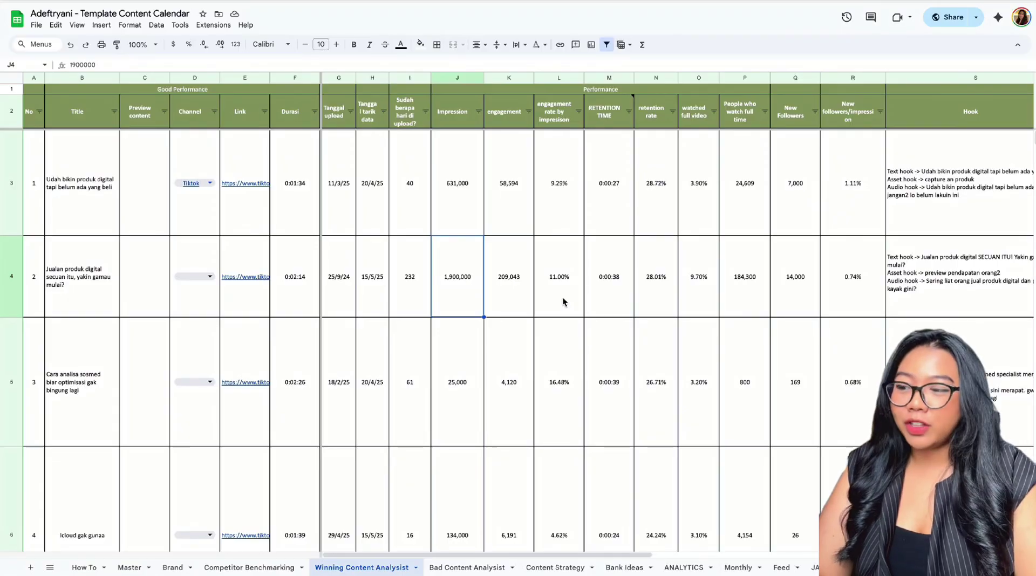
pyautogui.hscroll(10, 563, 302)
pyautogui.click(683, 198)
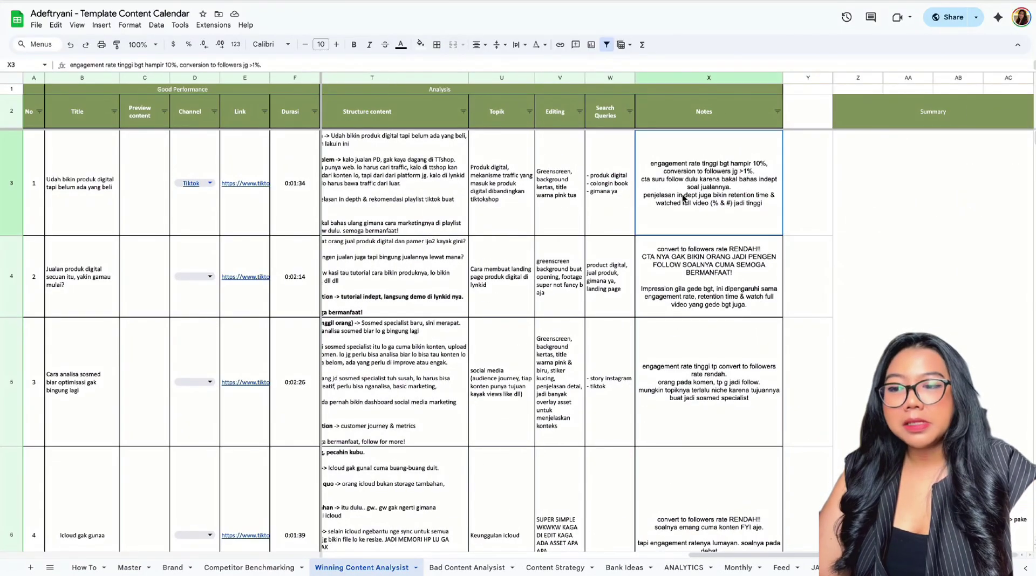
pyautogui.hscroll(-10, 566, 226)
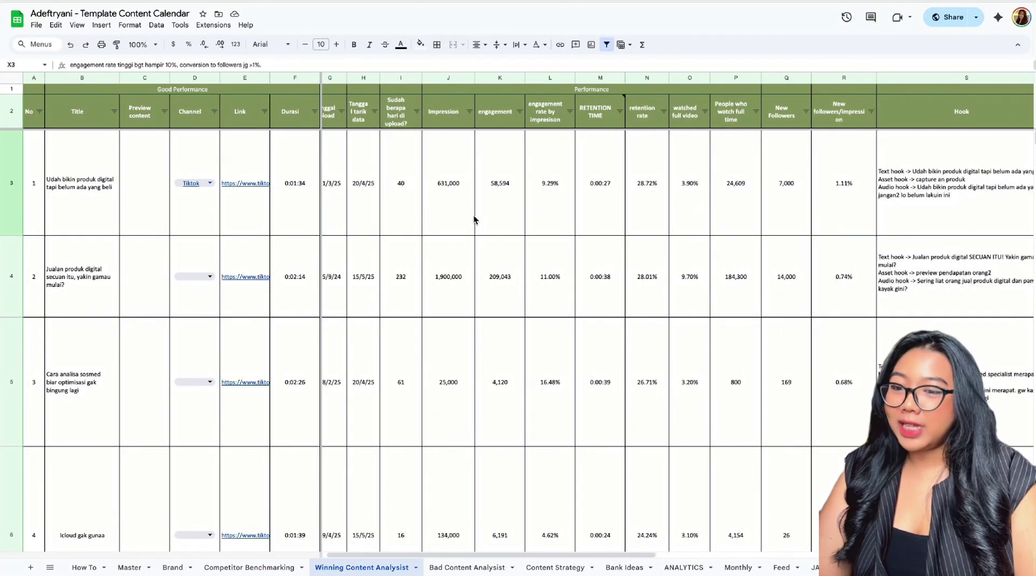
# Compare the first two contents' impressions, new followers and follower conversion, and relate them to their CTA notes in X3 and X4.
pyautogui.click(465, 205)
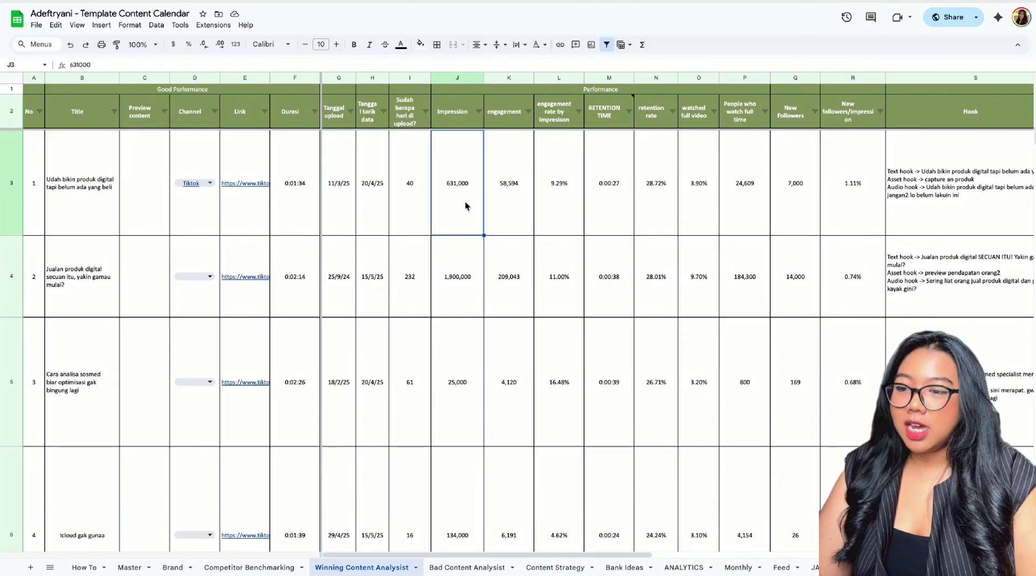
pyautogui.hscroll(3, 566, 194)
pyautogui.click(751, 187)
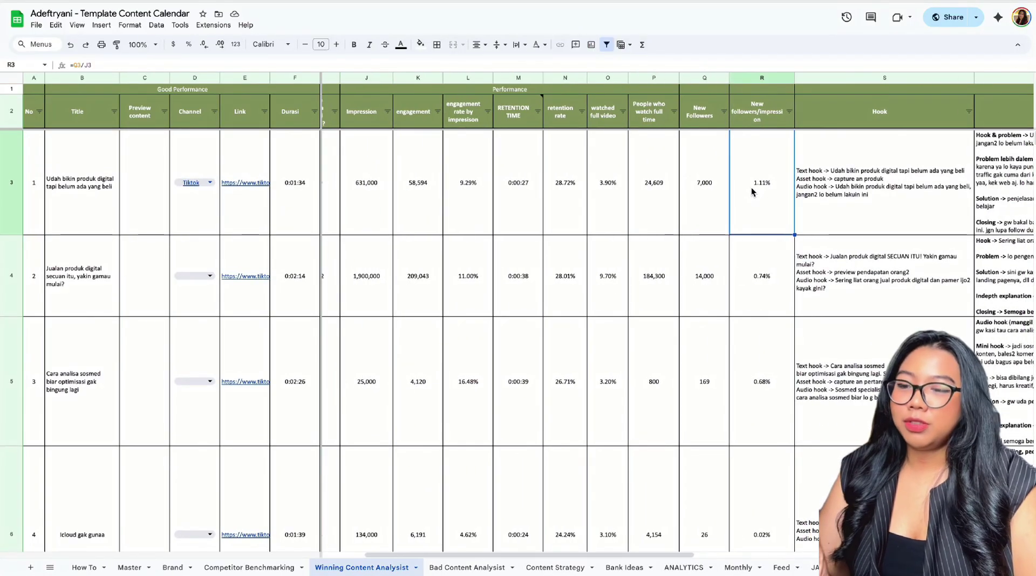
pyautogui.click(704, 280)
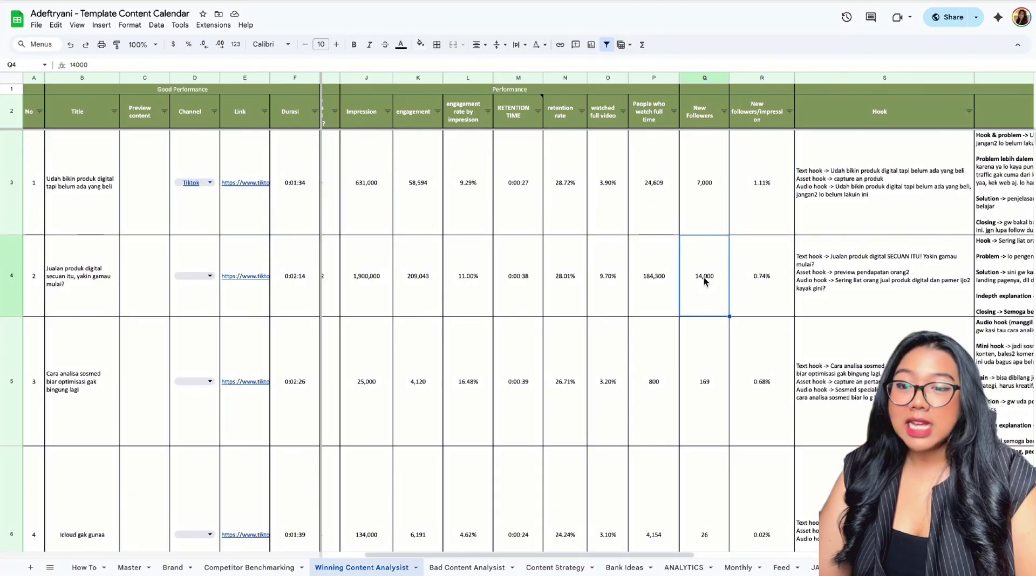
pyautogui.click(748, 221)
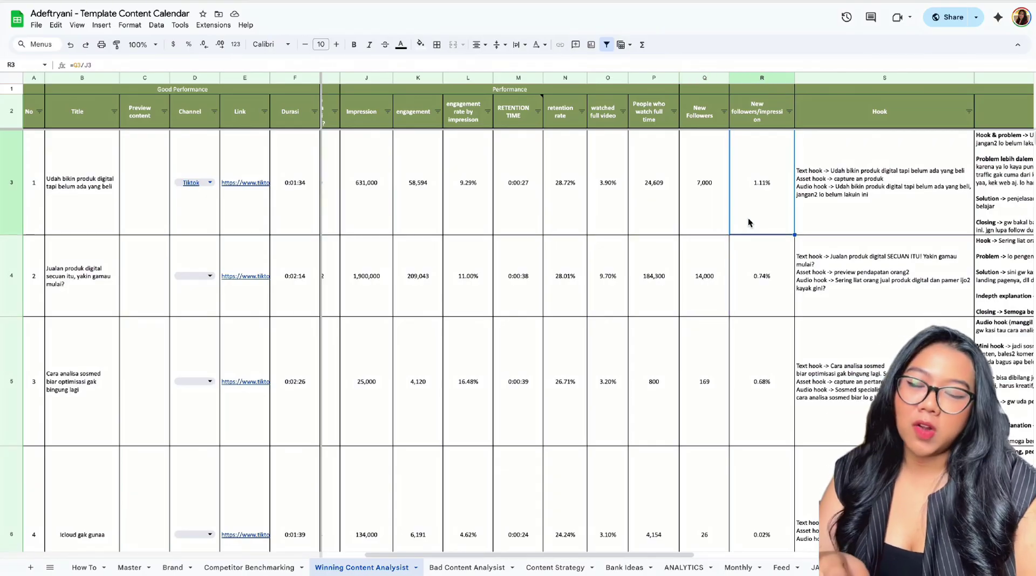
pyautogui.hscroll(6, 747, 222)
pyautogui.click(842, 187)
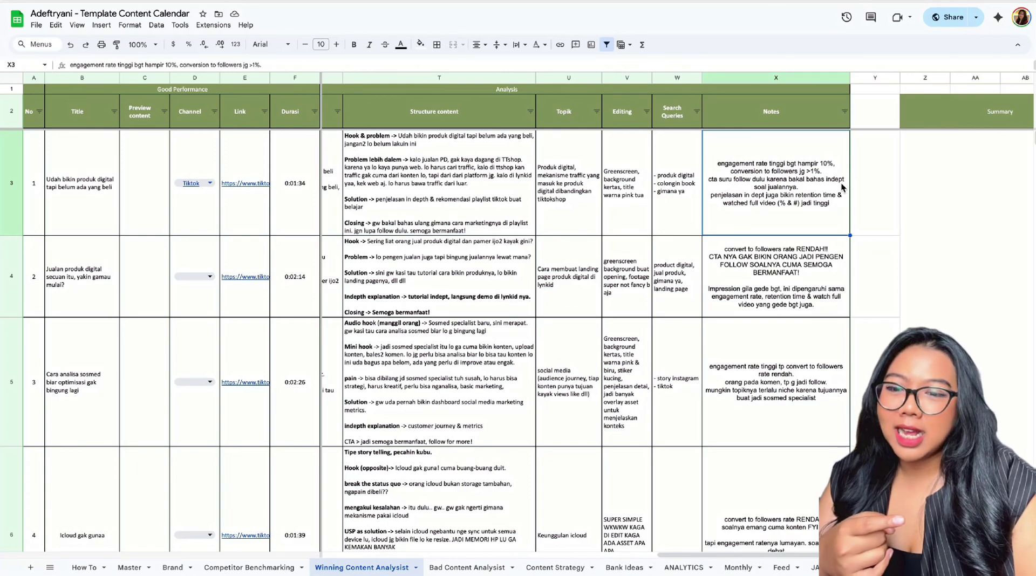
pyautogui.click(814, 269)
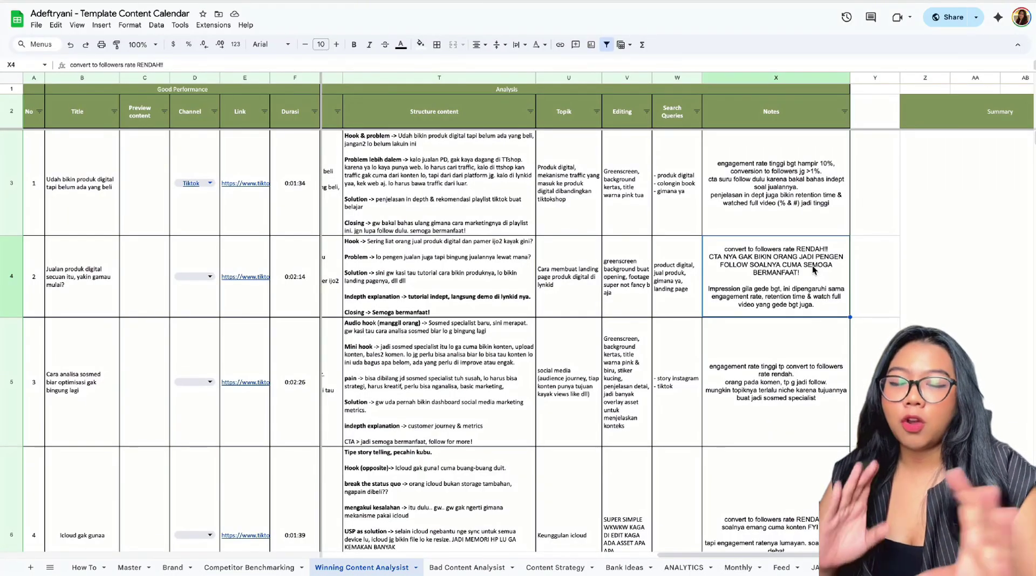
# Read the Summary block in Z3:AC9 of the winning content analysis.
pyautogui.hscroll(1, 814, 269)
pyautogui.click(912, 377)
pyautogui.scroll(-5, 911, 377)
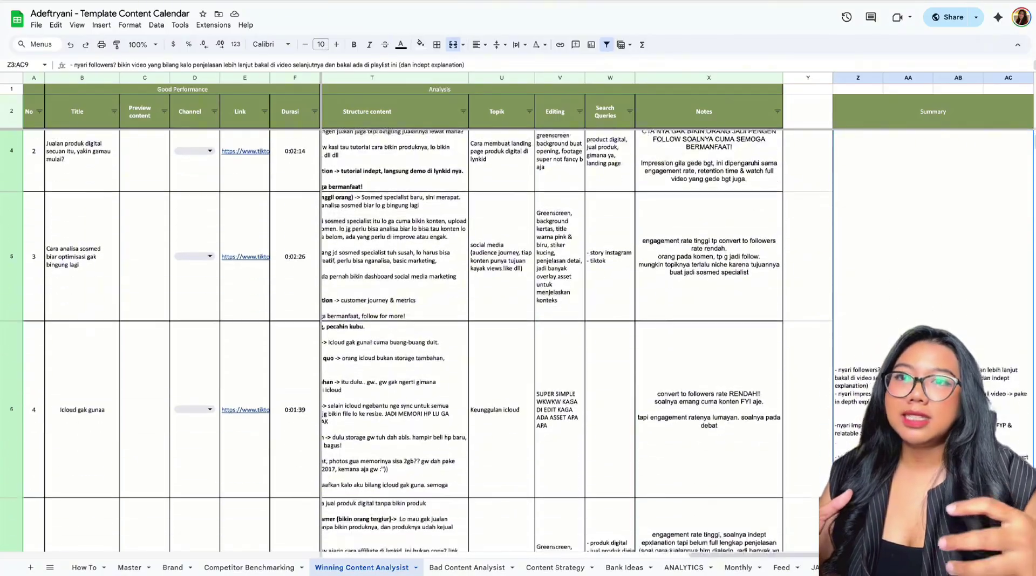
pyautogui.scroll(-1, 912, 378)
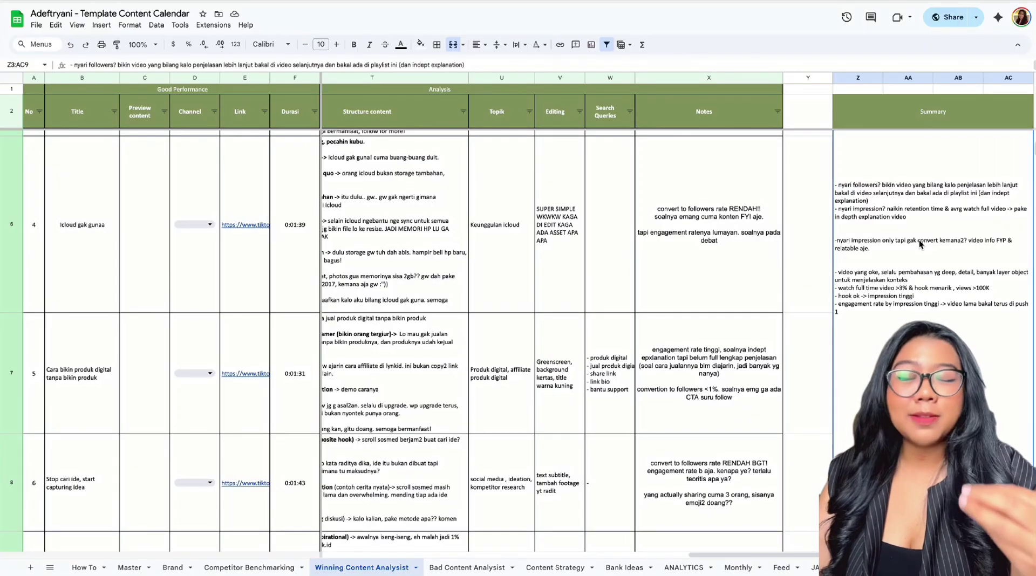
# Examine the performance metrics of the underperforming contents in the Bad Content Analysist sheet.
pyautogui.click(483, 568)
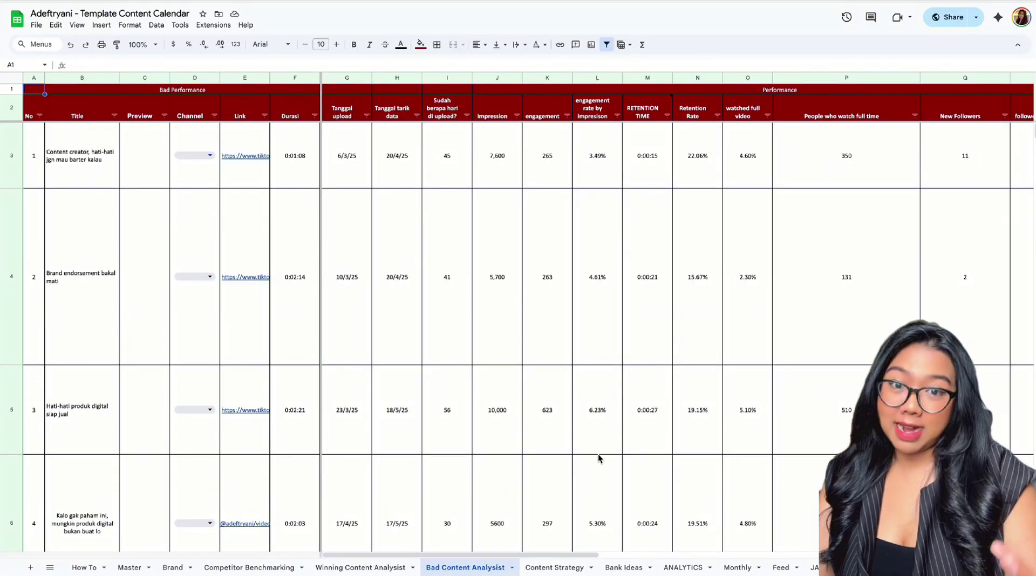
pyautogui.hscroll(3, 601, 455)
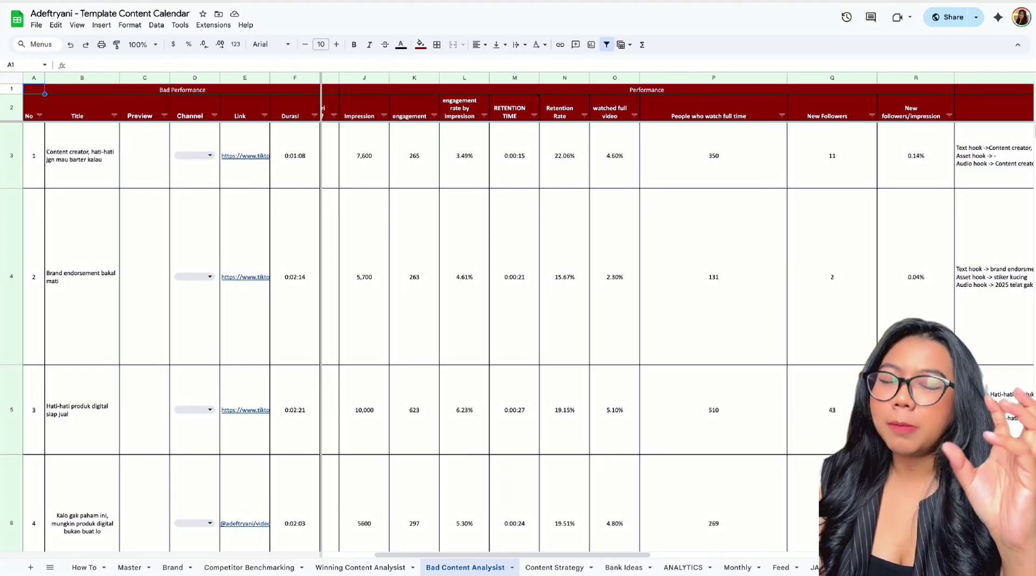
pyautogui.press('super+shift+5')
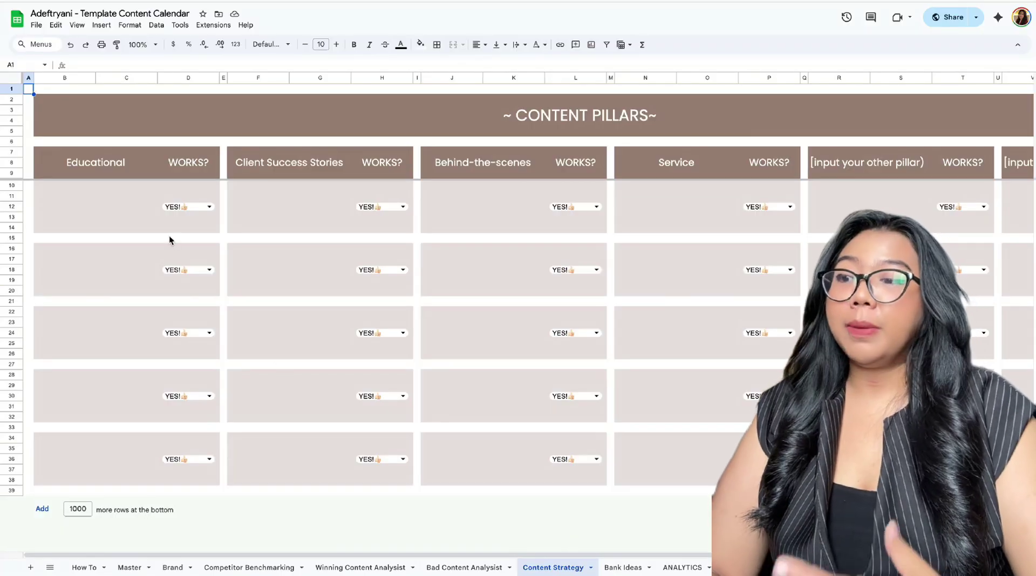
# Enter "product digital" as the first idea under the Educational pillar in the Content Strategy sheet.
pyautogui.click(109, 194)
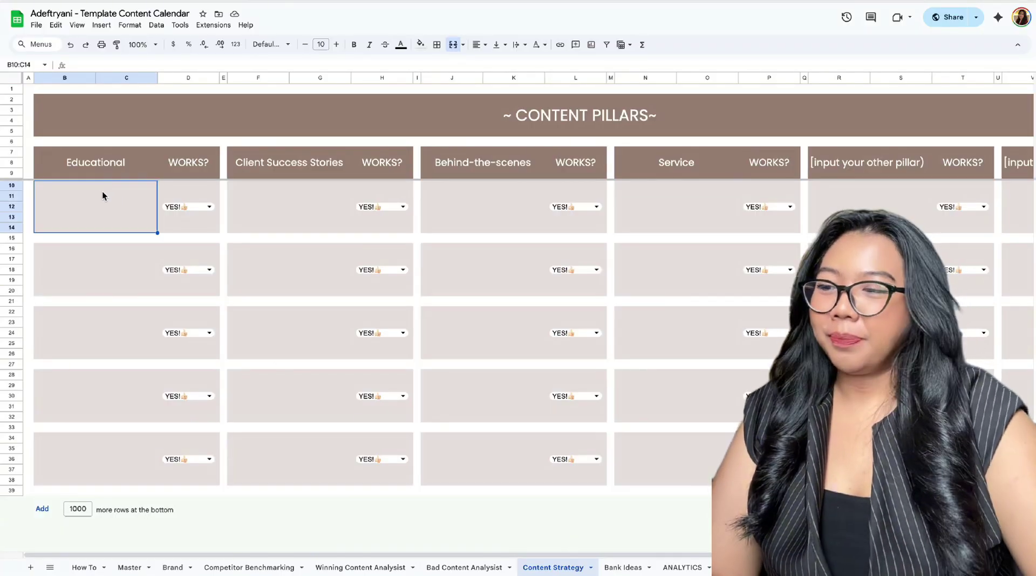
pyautogui.doubleClick(106, 220)
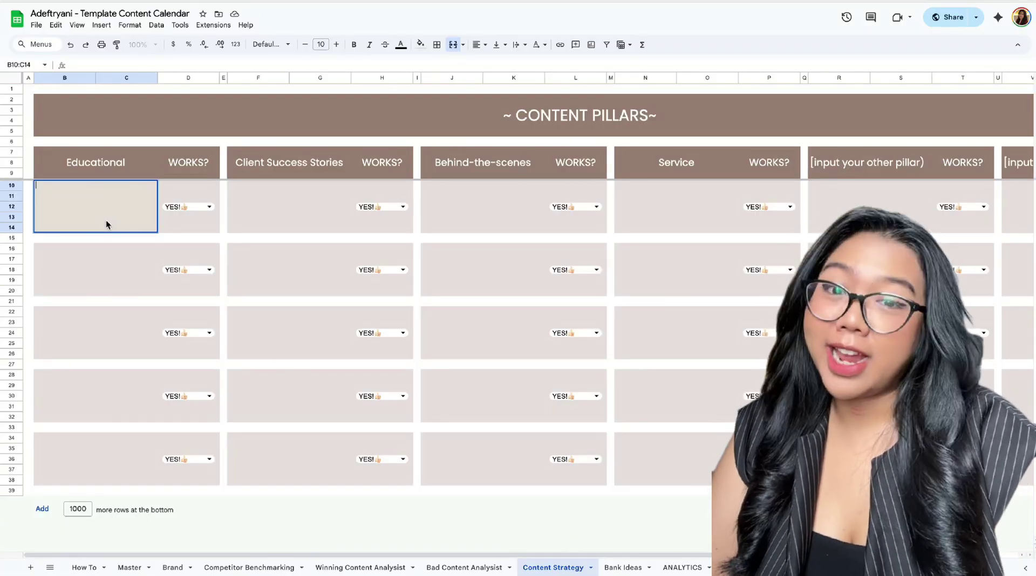
pyautogui.click(275, 202)
pyautogui.click(148, 203)
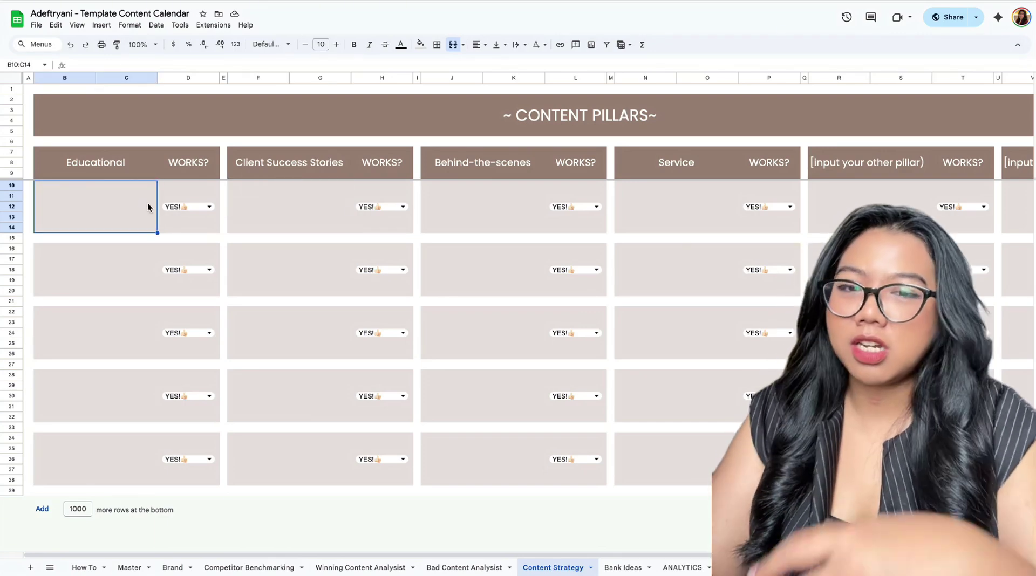
pyautogui.write('product digital')
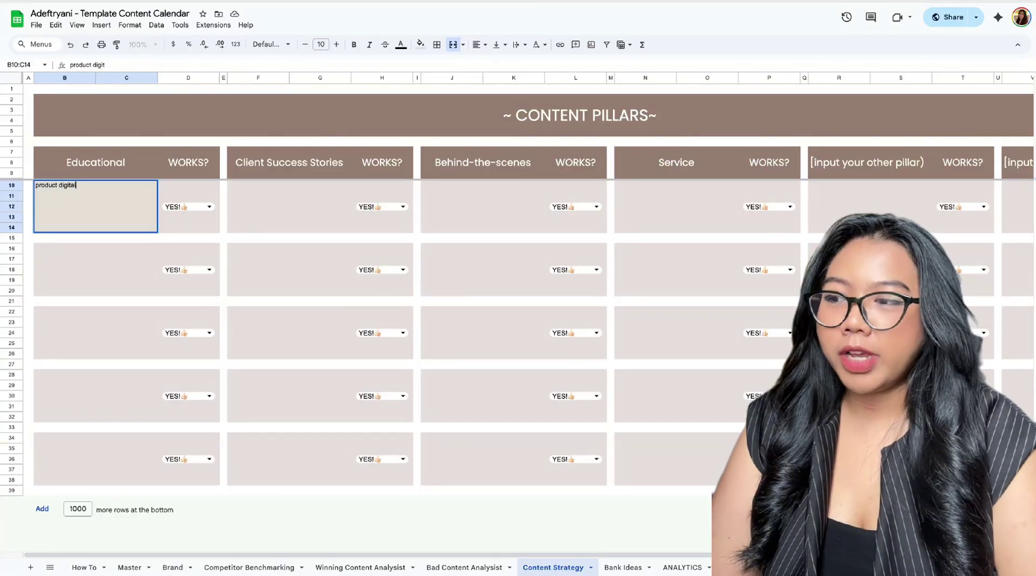
pyautogui.press('Return')
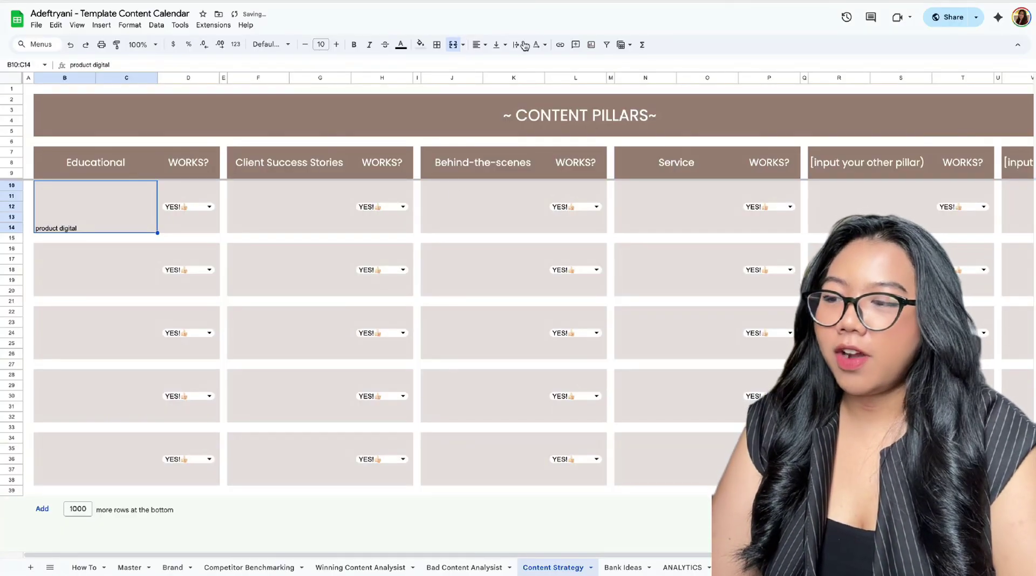
# Align the first Educational idea cell vertically to the middle, check its WORKS? options and clear the idea's text.
pyautogui.click(503, 45)
pyautogui.click(516, 61)
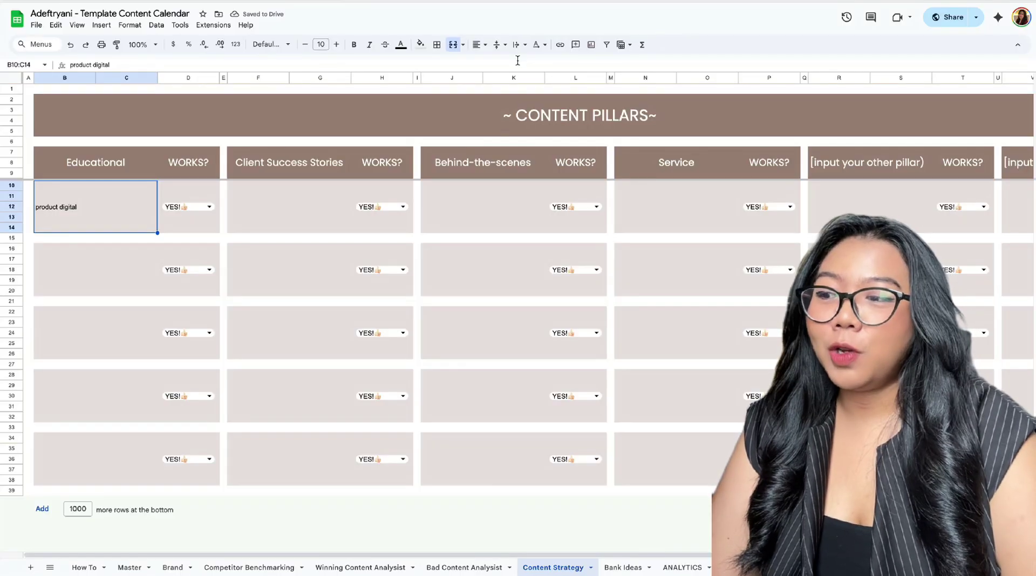
pyautogui.click(200, 206)
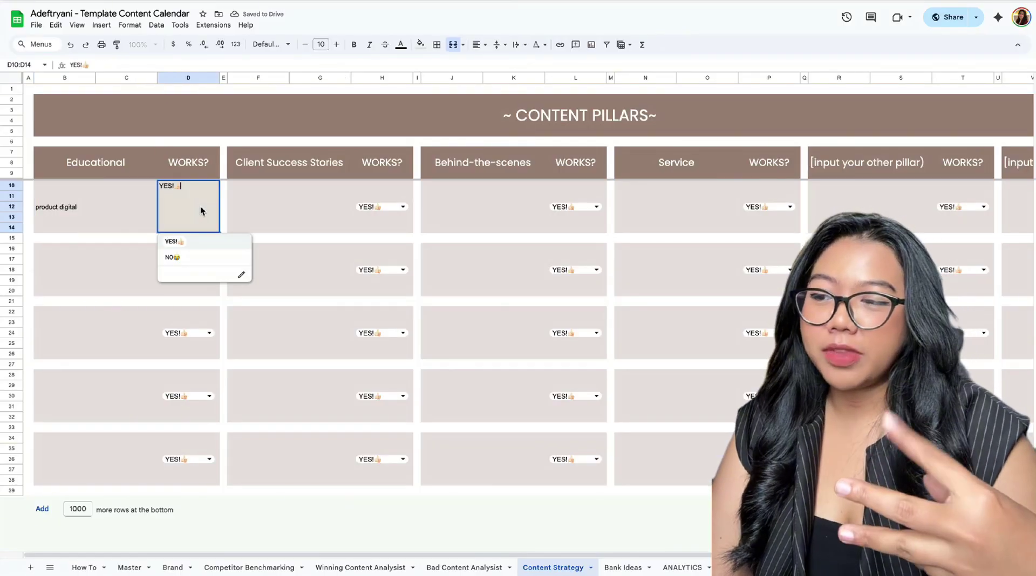
pyautogui.click(90, 197)
pyautogui.press('Delete')
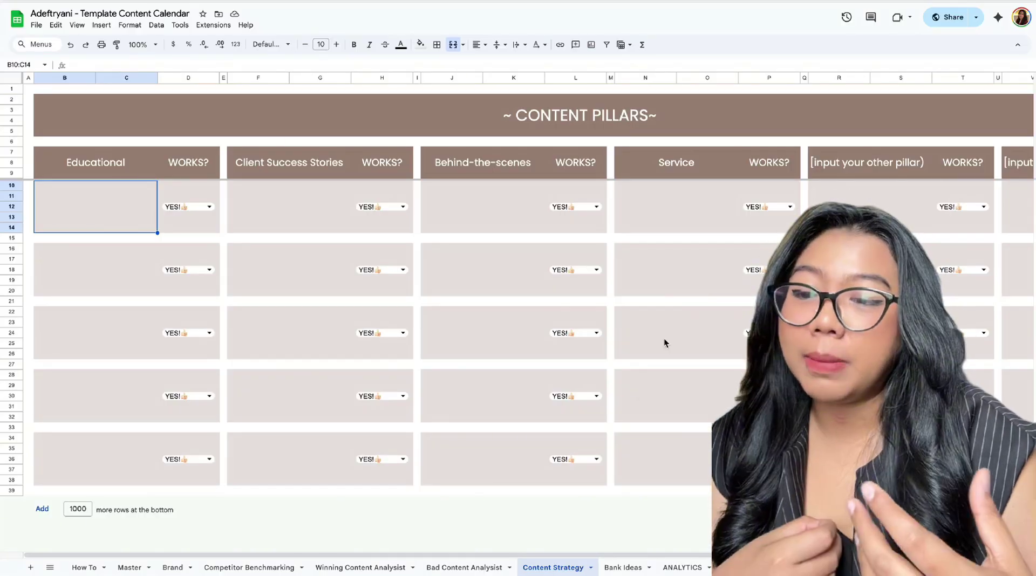
# Examine the pillar, Reference and Used? columns of the Bank Ideas sheet and the daily content planning sheet they relate to.
pyautogui.click(625, 567)
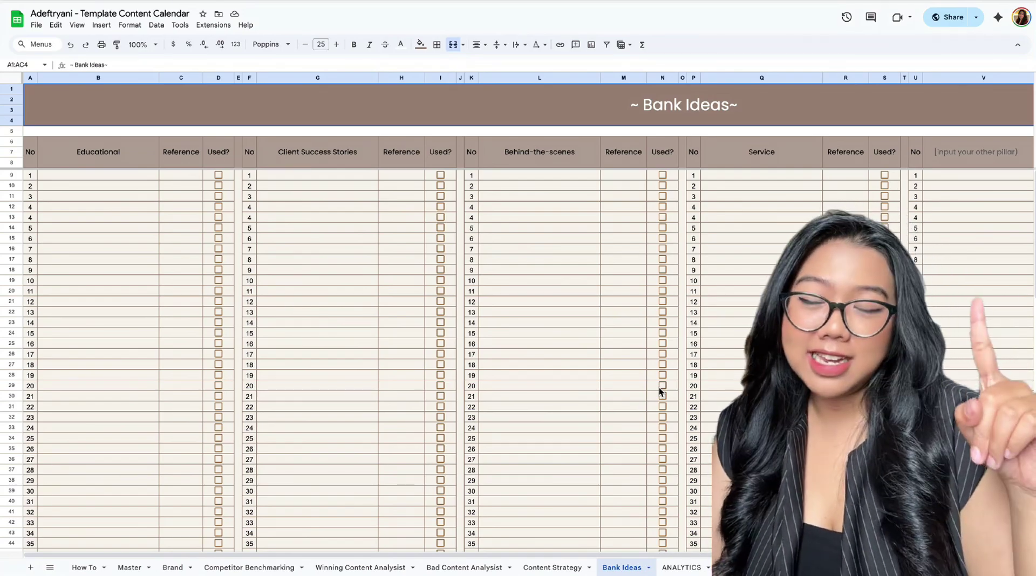
pyautogui.hscroll(3, 659, 388)
pyautogui.hscroll(-3, 658, 388)
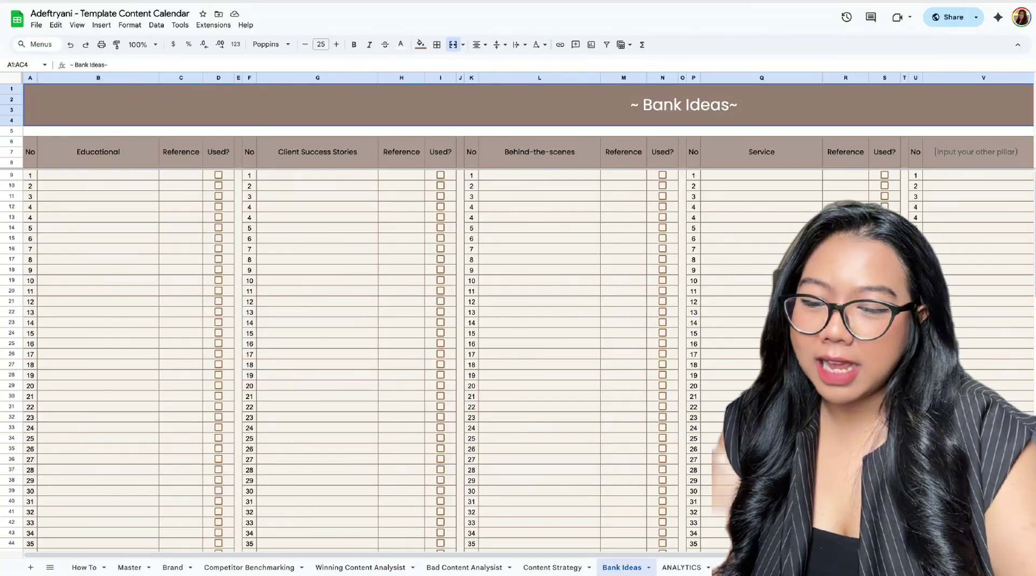
pyautogui.hotkey('ctrl', 'pagedown')
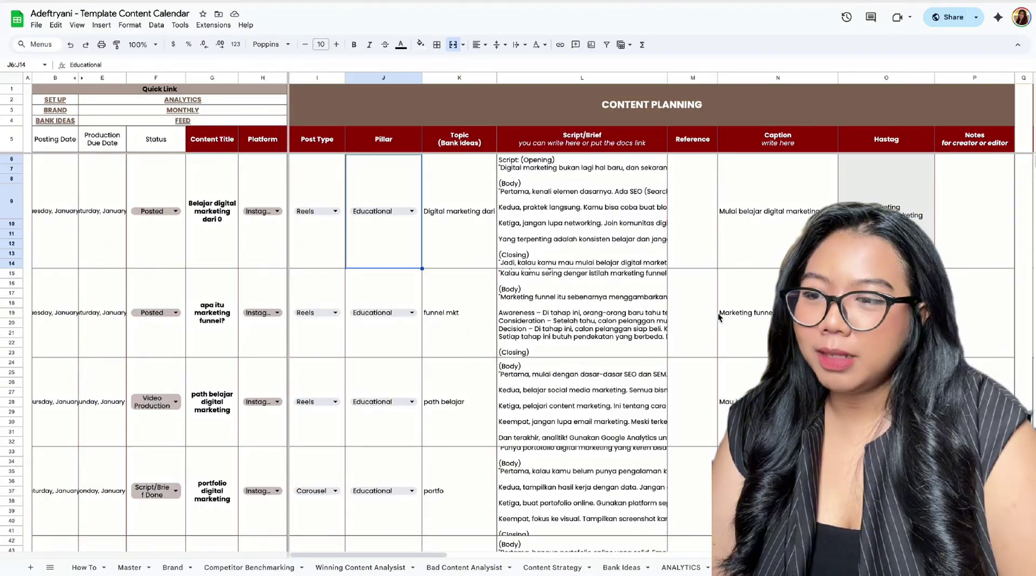
# Look over the Instagram, TikTok and Facebook dashboards in the ANALYTICS sheet, including their charts and monthly performance tables.
pyautogui.press('super+shift+5')
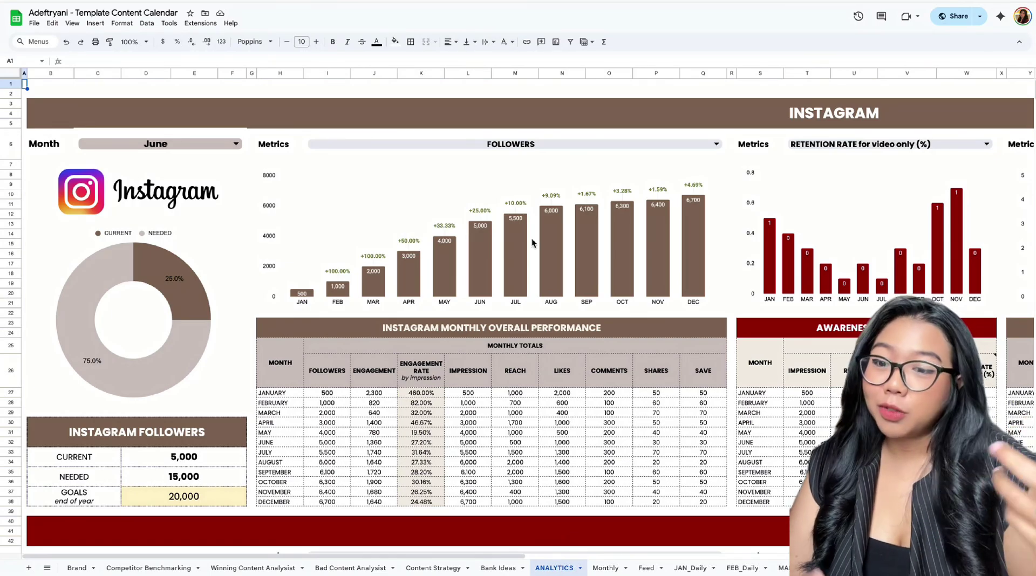
pyautogui.scroll(-10, 532, 239)
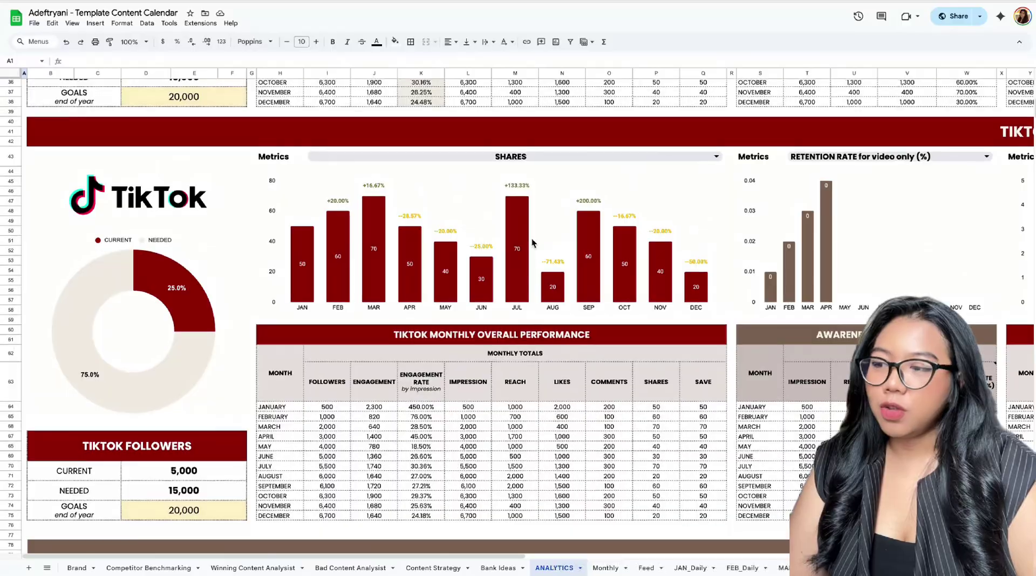
pyautogui.scroll(-7, 532, 238)
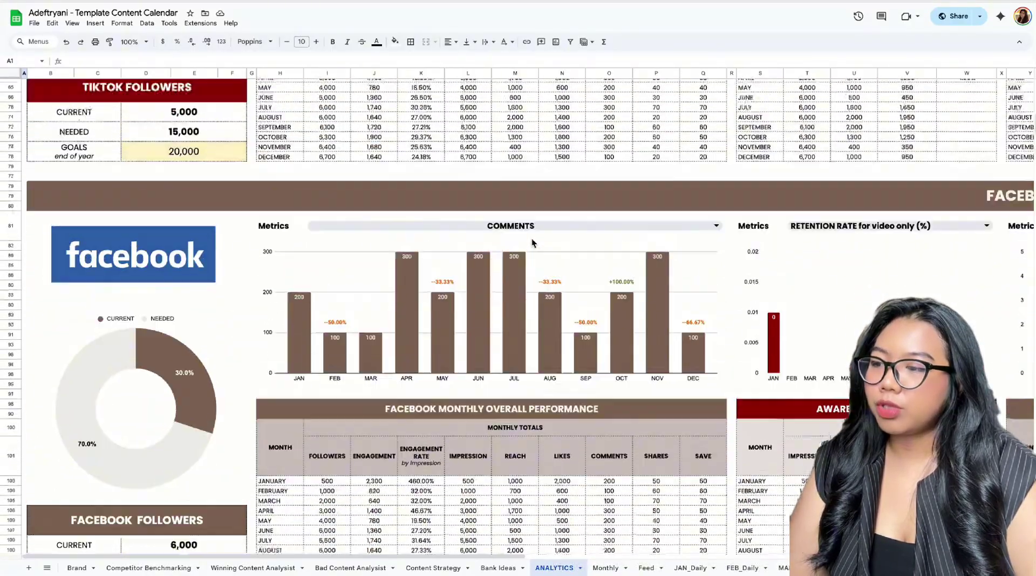
pyautogui.hotkey('ctrl', 'Home')
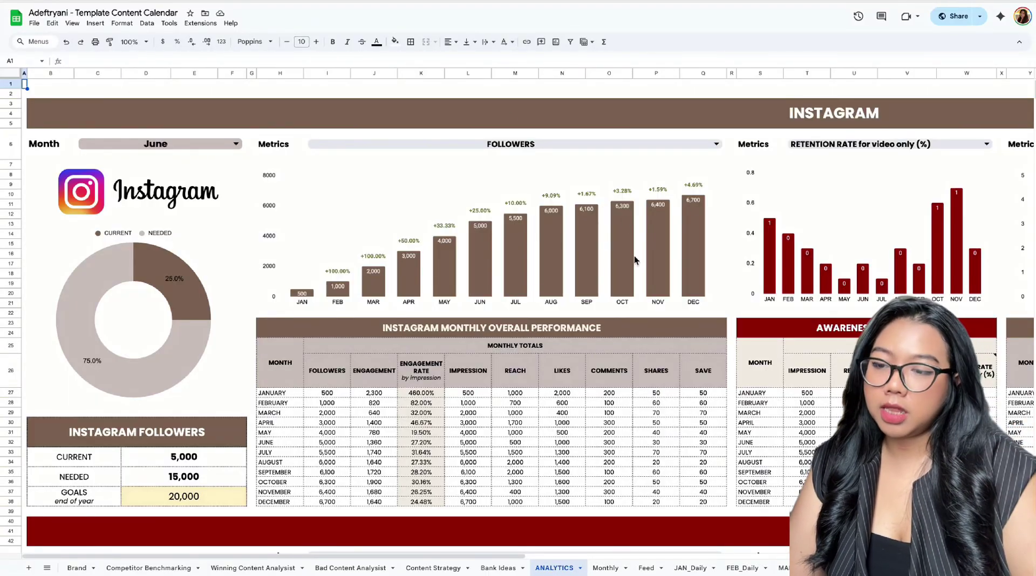
pyautogui.scroll(-6, 532, 467)
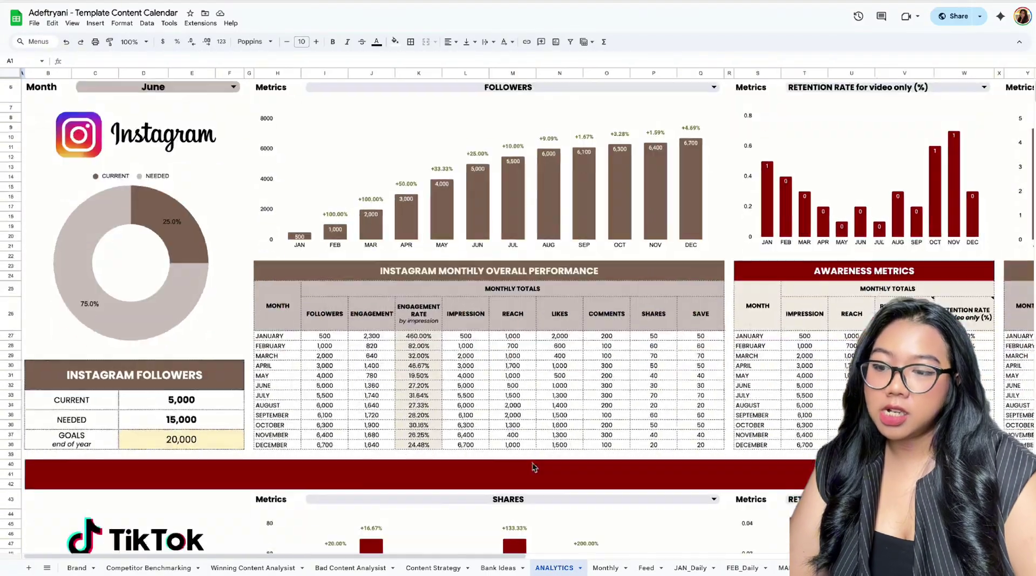
pyautogui.scroll(-9, 532, 467)
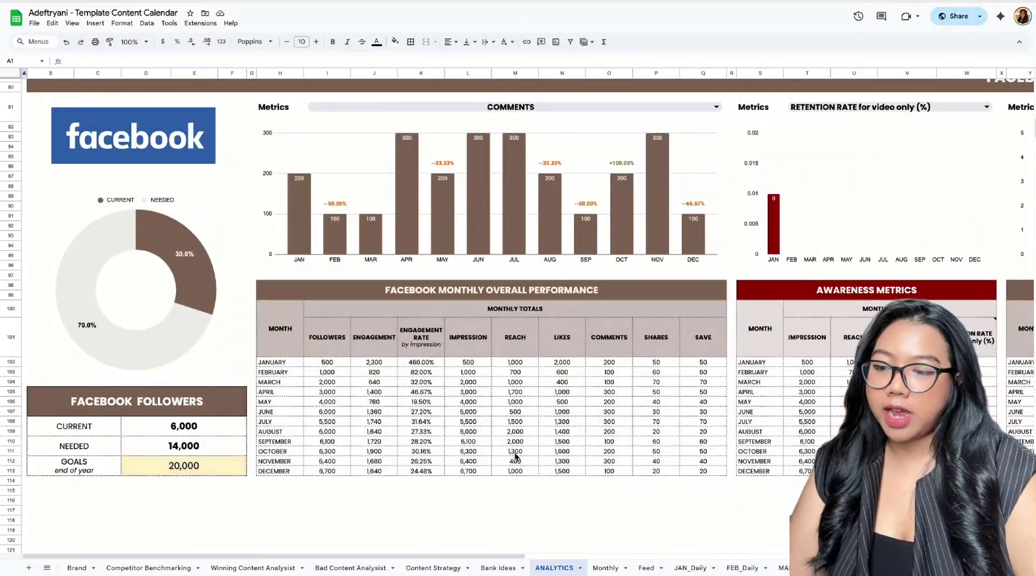
pyautogui.scroll(15, 529, 358)
# Review the Instagram Awareness Metrics, Engagement Metrics and Conversion Metrics tables and their charts.
pyautogui.hscroll(5, 523, 372)
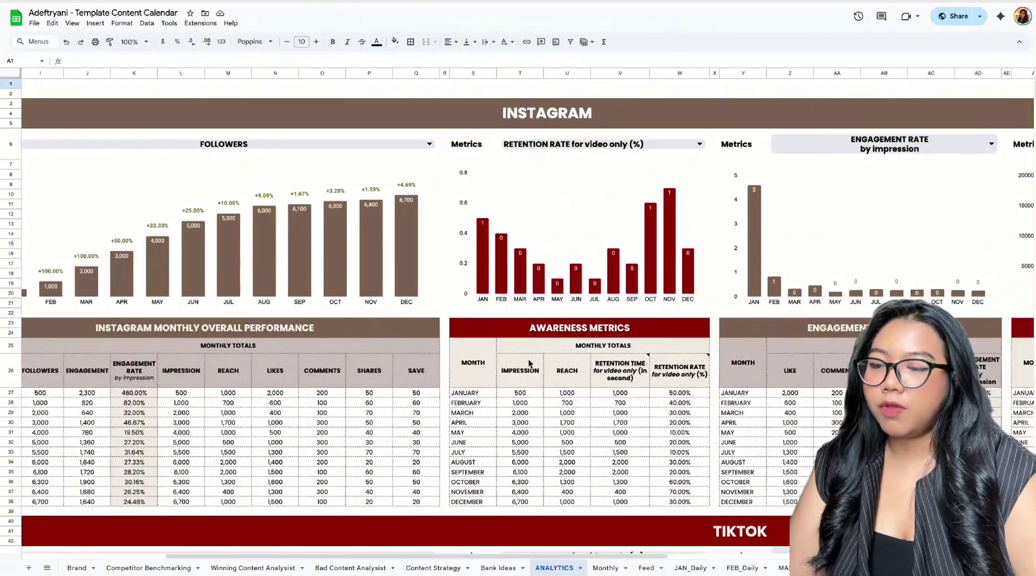
pyautogui.click(579, 332)
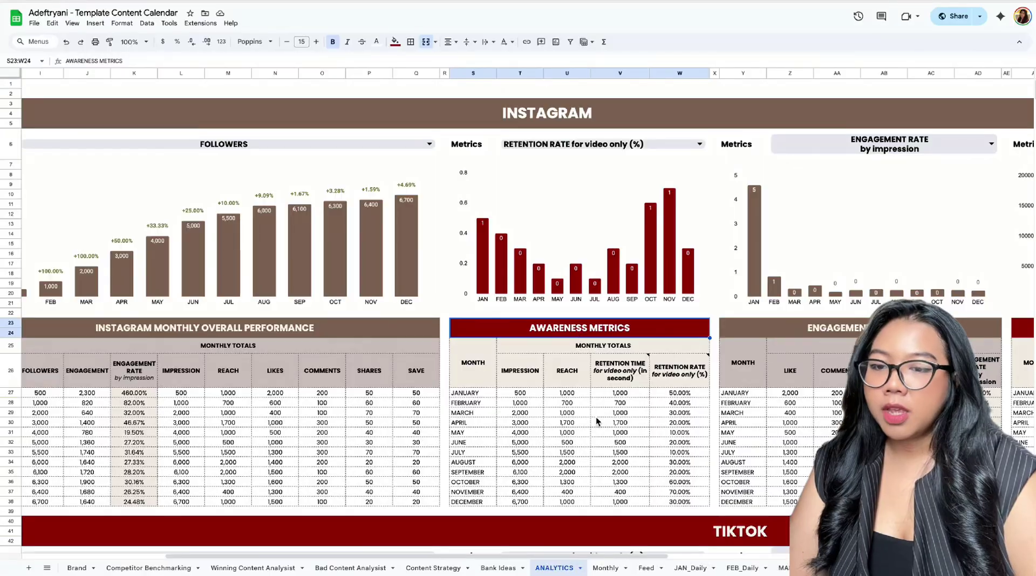
pyautogui.hscroll(3, 593, 399)
pyautogui.click(638, 341)
pyautogui.hscroll(5, 638, 341)
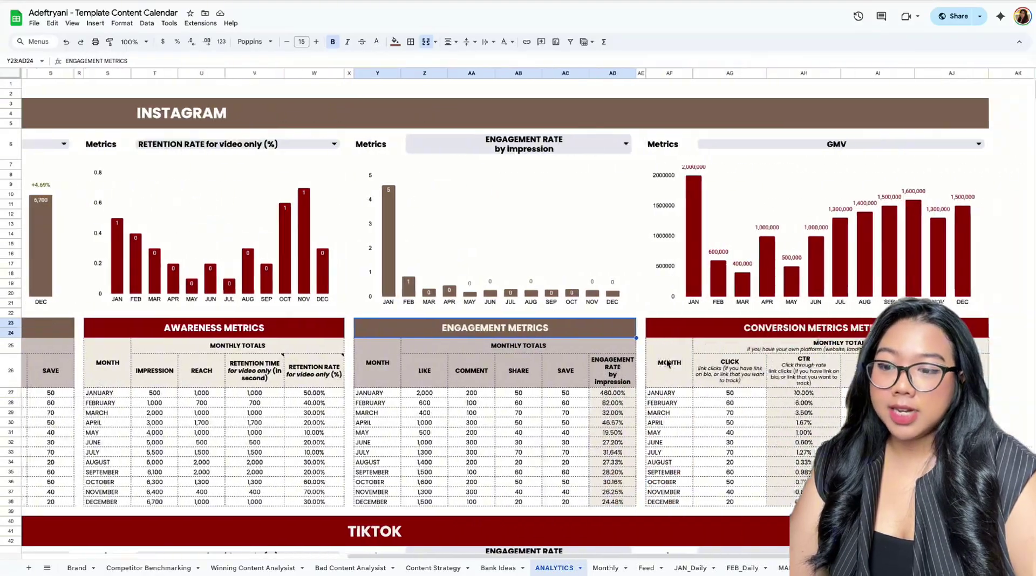
pyautogui.click(744, 340)
# Review the TikTok section's two Conversion Metrics tables, covering Tiktokshop and the user's own platform.
pyautogui.scroll(-7, 712, 437)
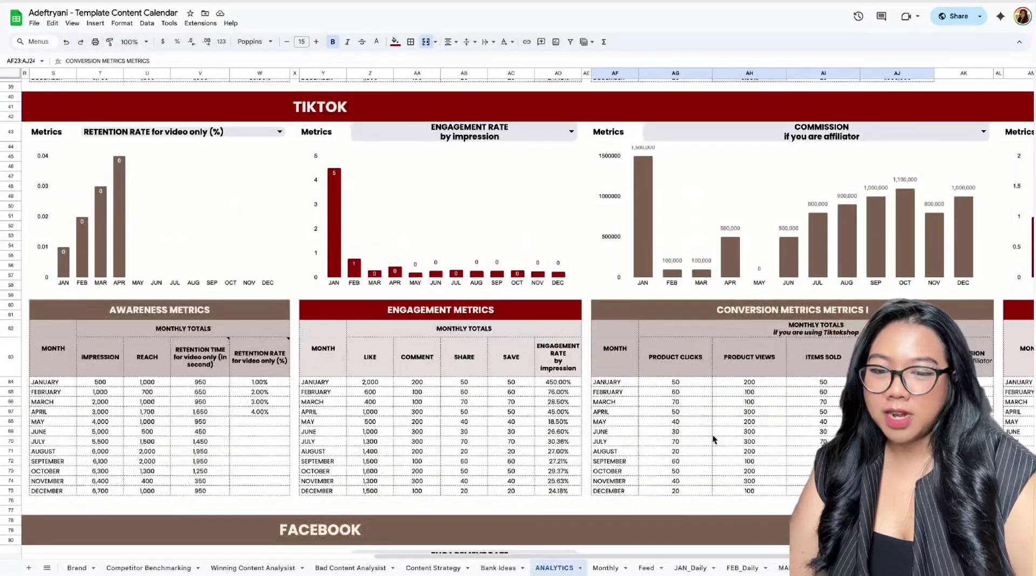
pyautogui.hscroll(5, 712, 437)
pyautogui.scroll(1, 712, 435)
pyautogui.hscroll(1, 712, 435)
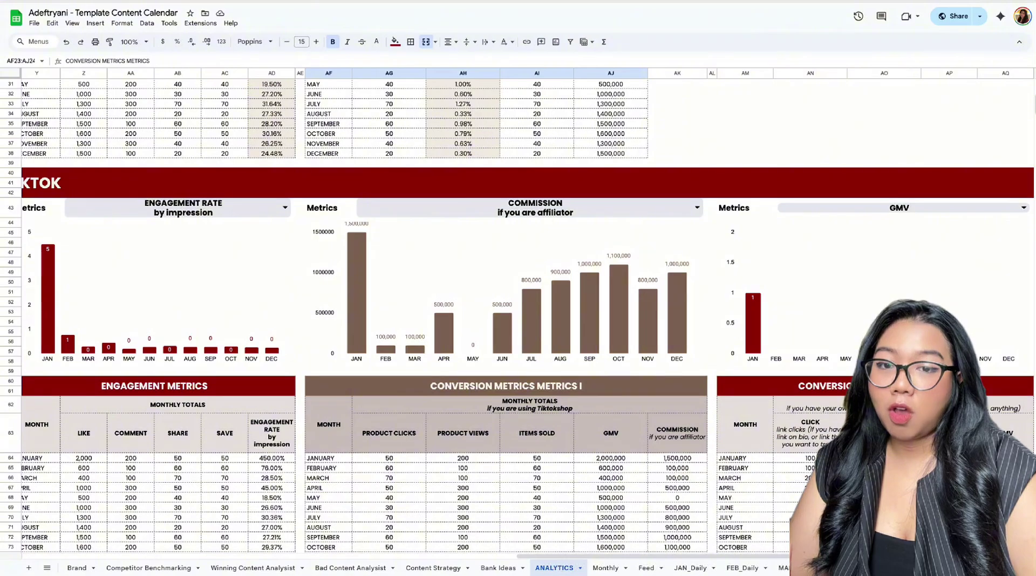
# Inspect January's Followers and Engagement cells and the Engagement Rate column in the Instagram Monthly Overall Performance table.
pyautogui.scroll(10, 634, 352)
pyautogui.hscroll(-10, 635, 352)
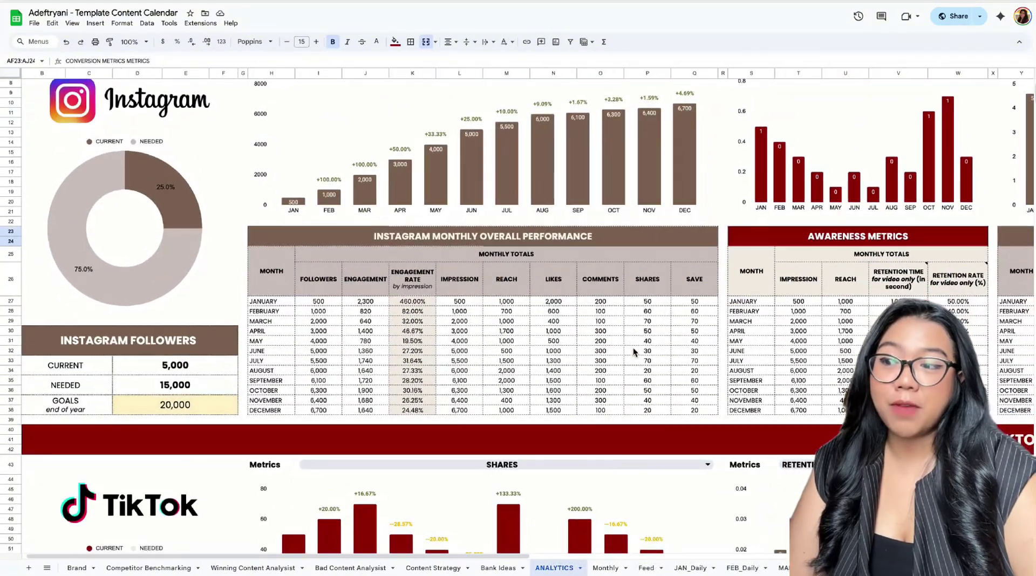
pyautogui.scroll(-1, 634, 352)
pyautogui.click(335, 268)
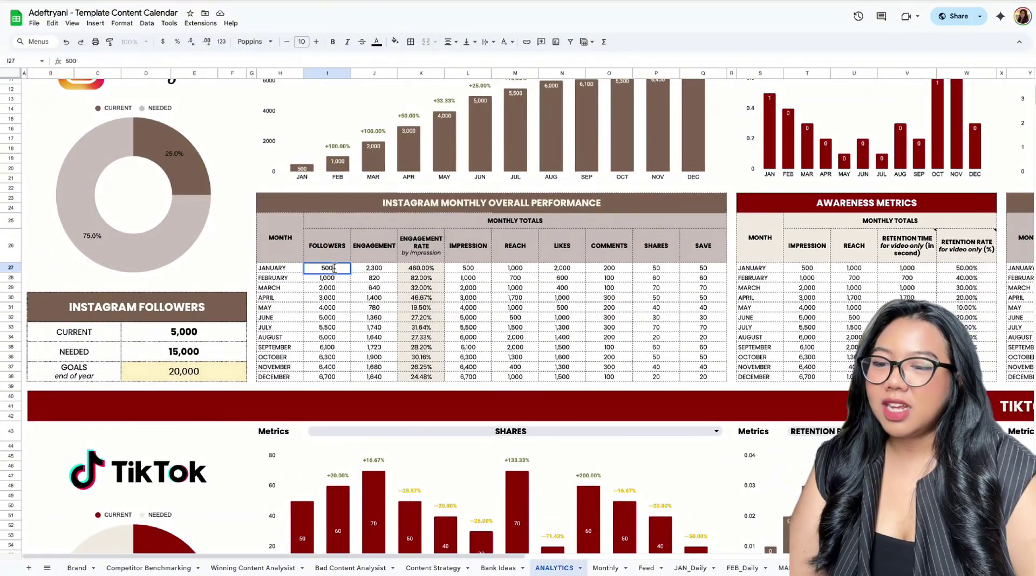
pyautogui.click(371, 271)
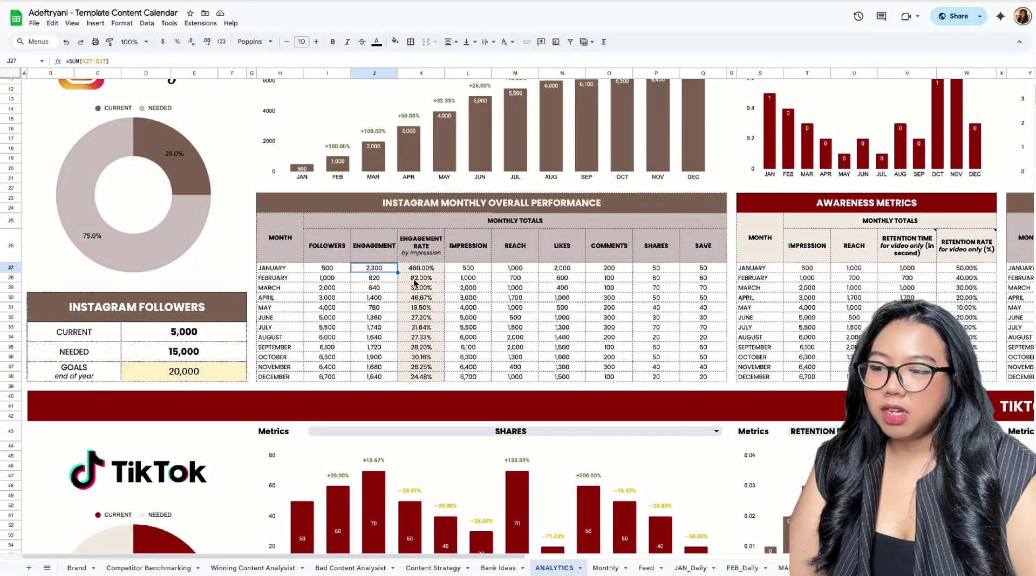
pyautogui.click(419, 249)
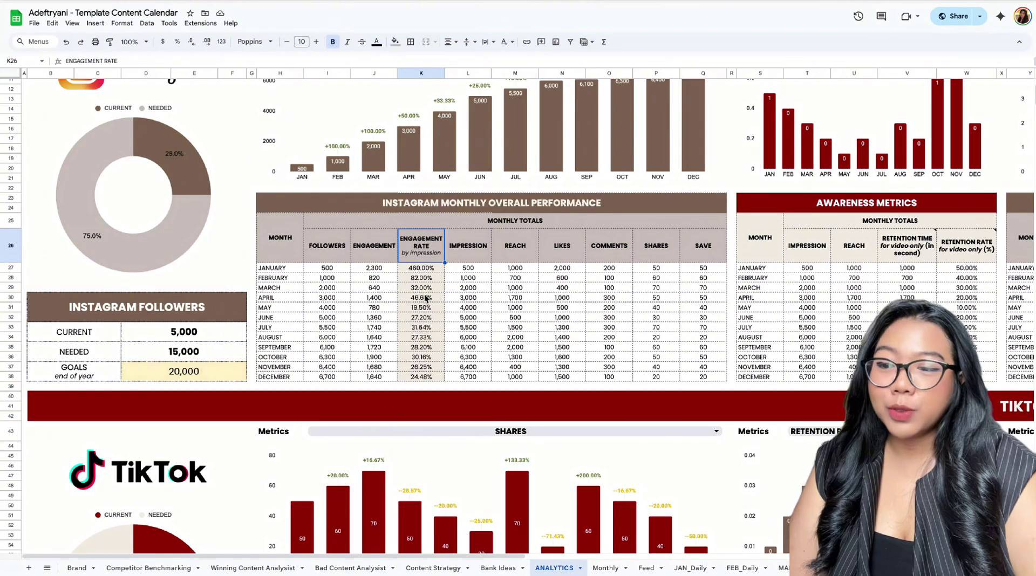
pyautogui.click(589, 350)
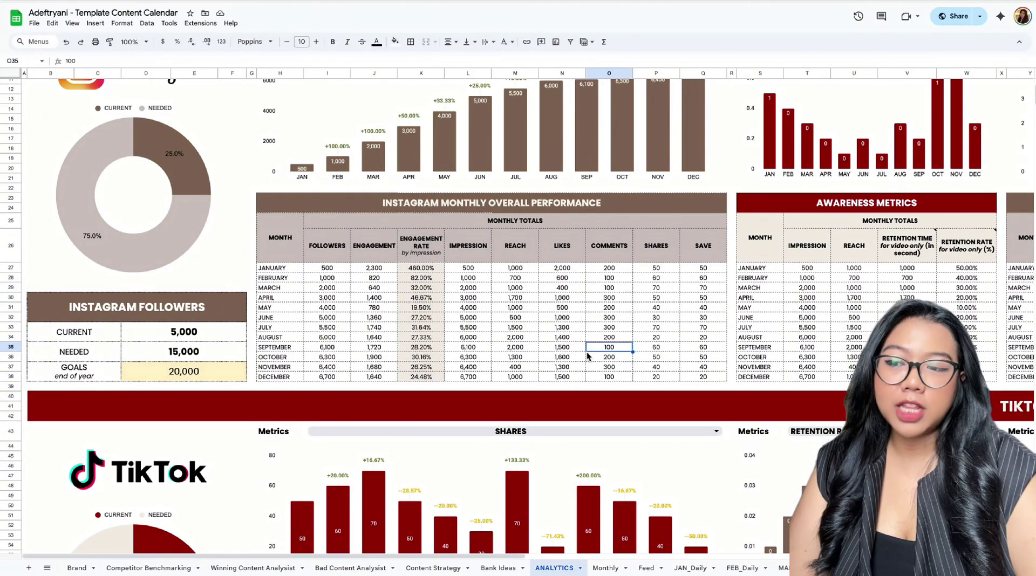
pyautogui.scroll(1, 588, 356)
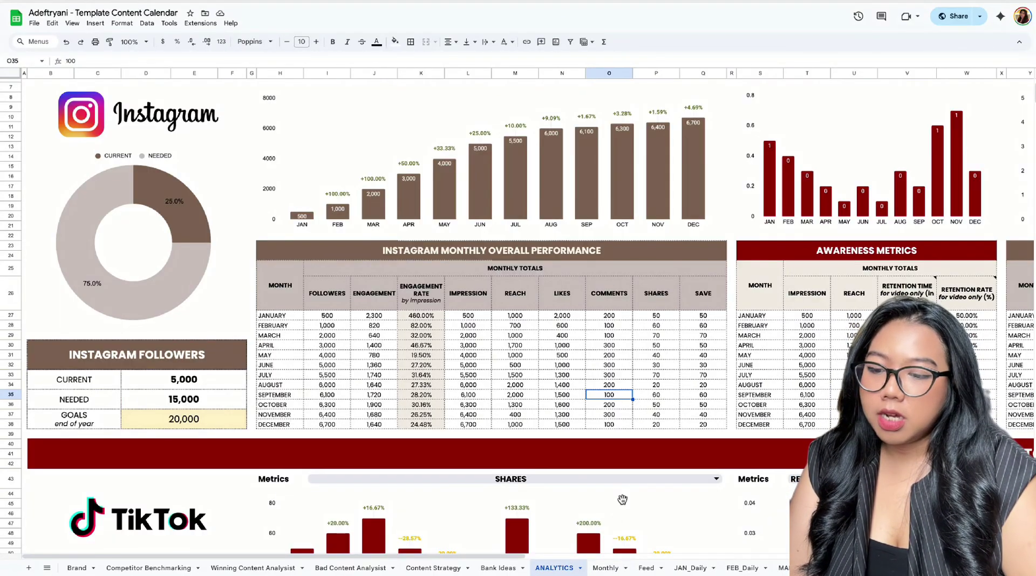
# Open the JAN_Daily sheet and inspect the first post's Posting Date and Production Due Date cells, including the due date's calendar picker.
pyautogui.press('super+shift+5')
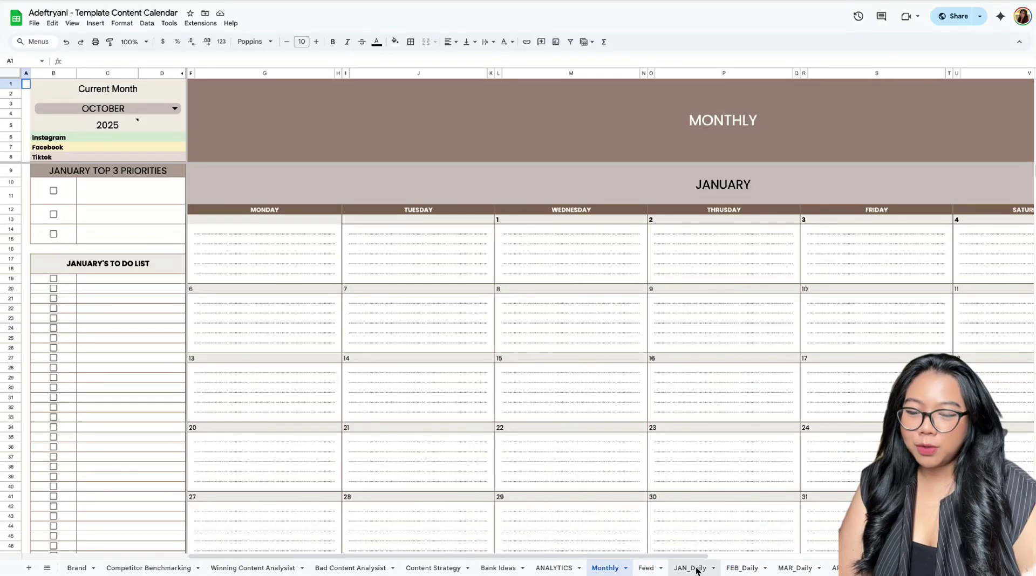
pyautogui.click(691, 568)
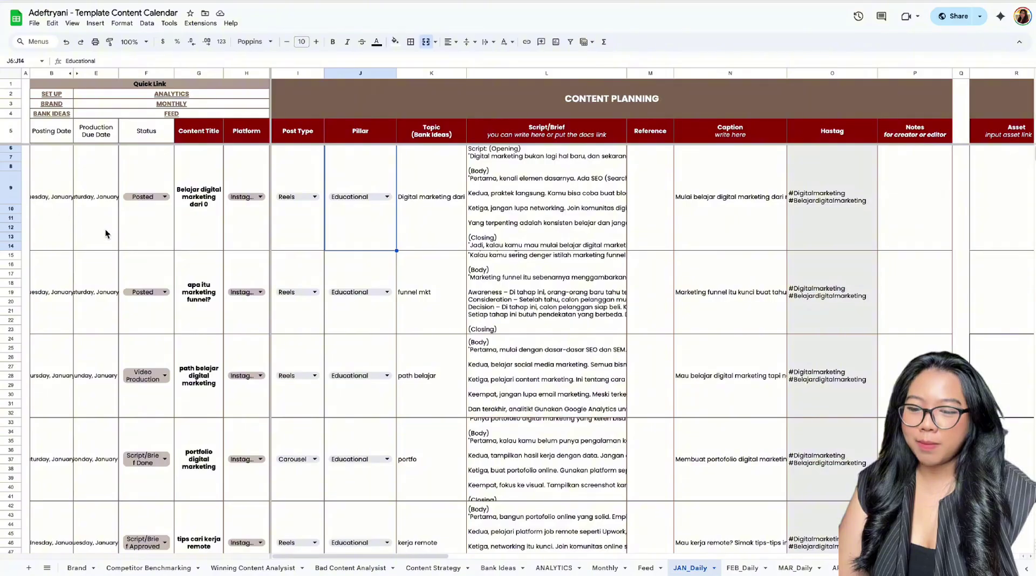
pyautogui.click(43, 198)
pyautogui.click(99, 202)
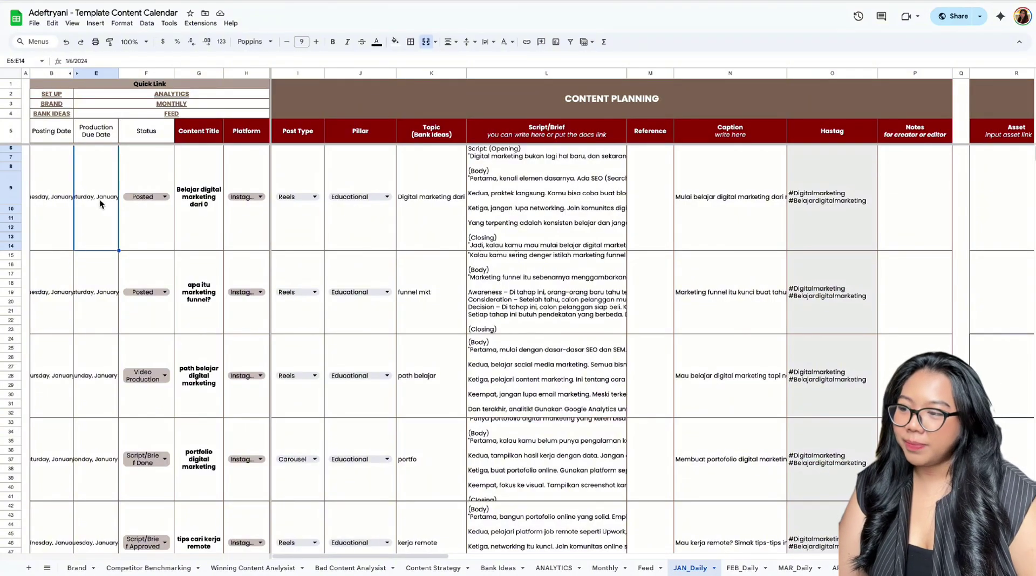
pyautogui.doubleClick(101, 197)
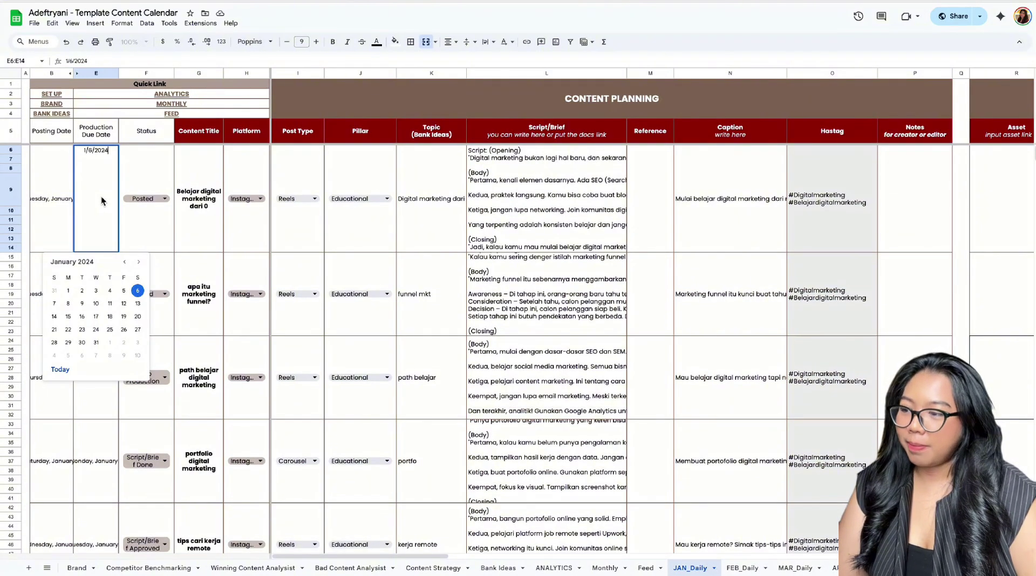
pyautogui.click(255, 165)
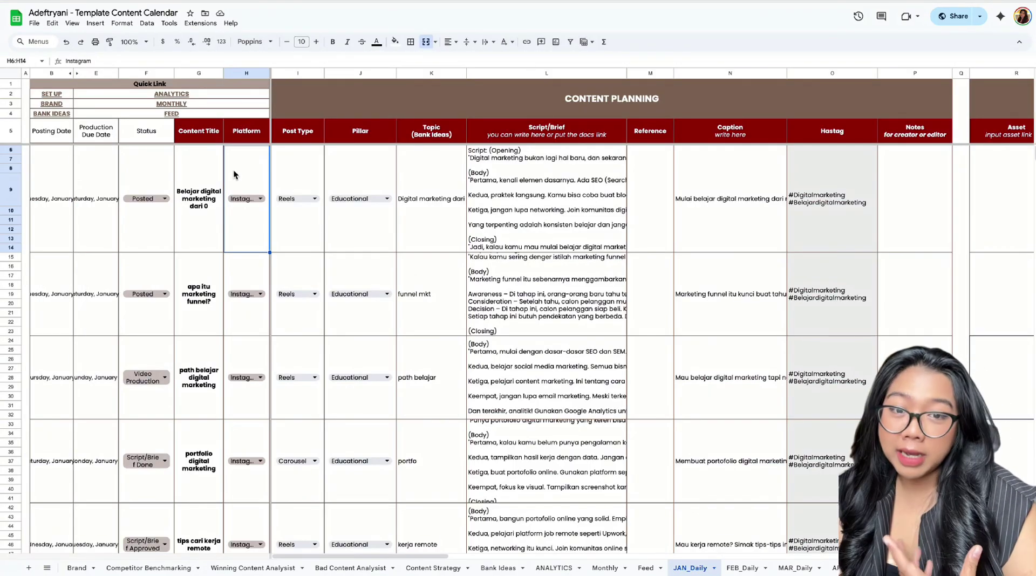
pyautogui.click(103, 200)
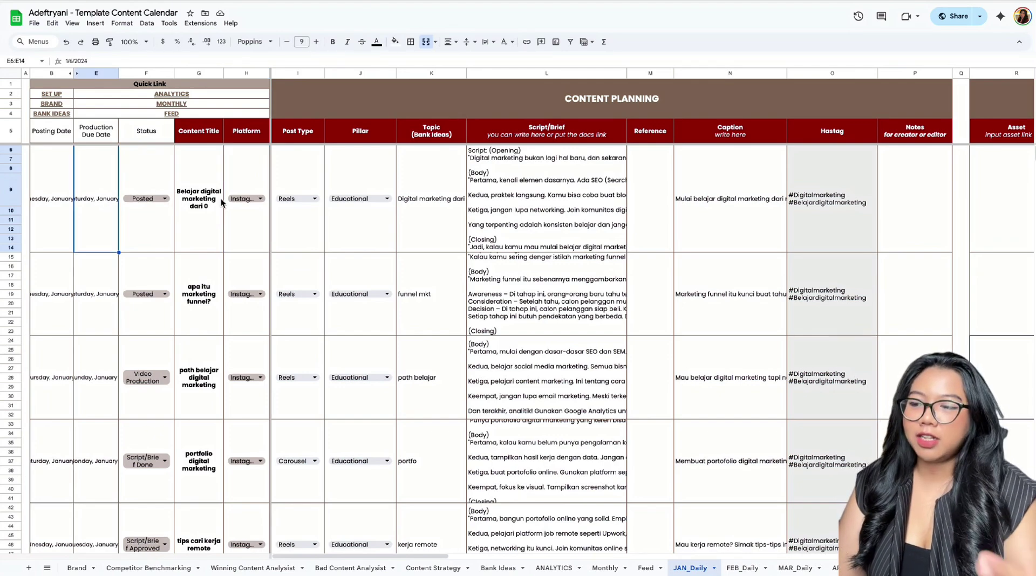
# Inspect the first post's Status, Content Title, Post Type, Pillar and Topic cells in the JAN_Daily sheet.
pyautogui.click(153, 201)
pyautogui.click(196, 205)
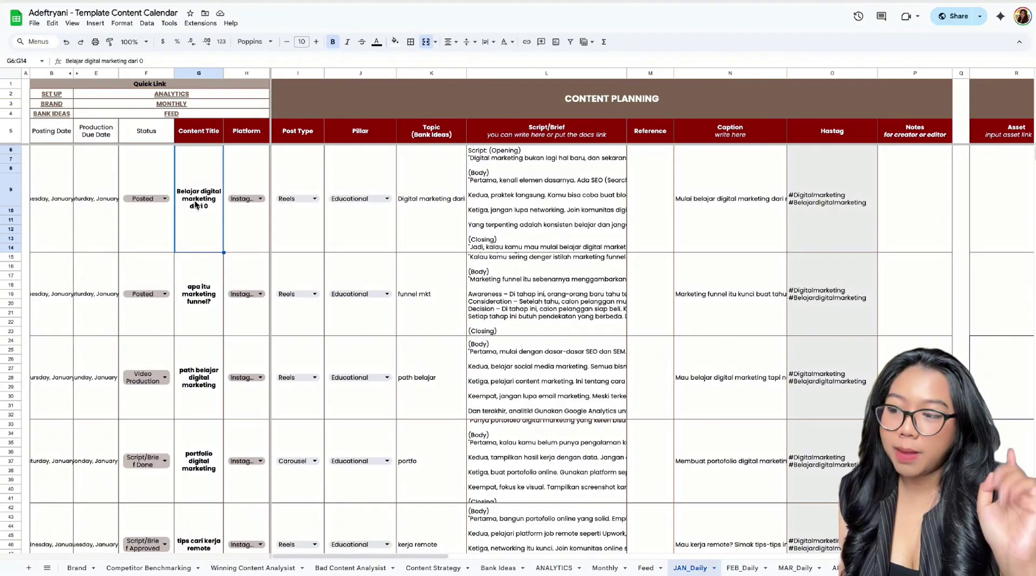
pyautogui.click(313, 199)
pyautogui.click(356, 194)
pyautogui.click(436, 190)
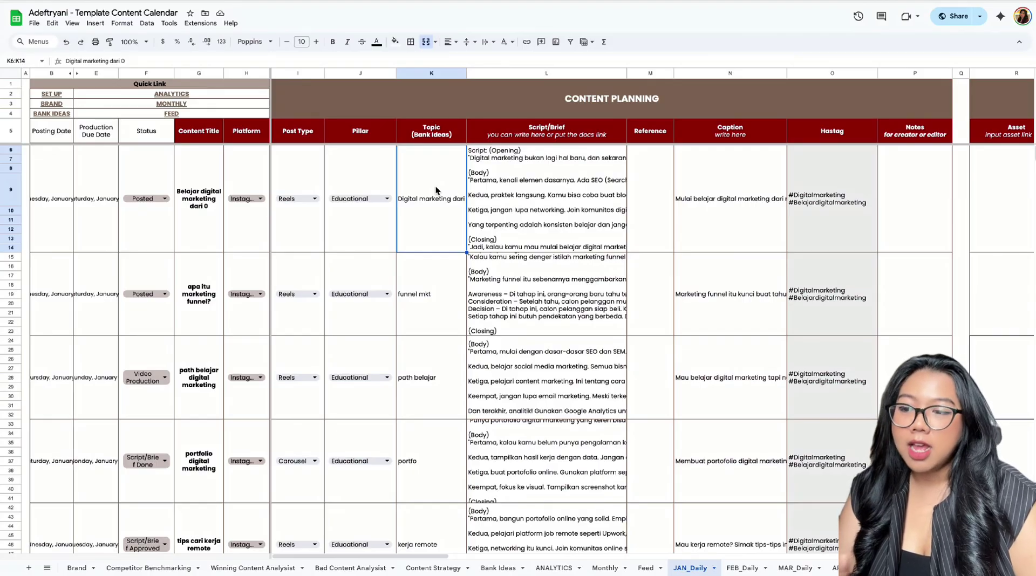
# Expand the first post's Script/Brief cell to read its full text, leaving it unedited.
pyautogui.click(555, 203)
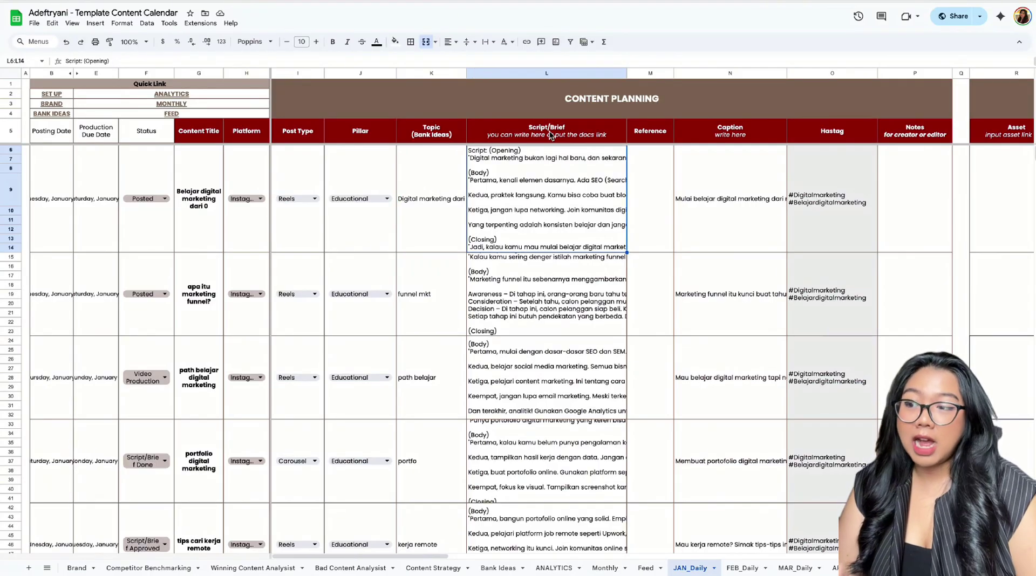
pyautogui.doubleClick(555, 216)
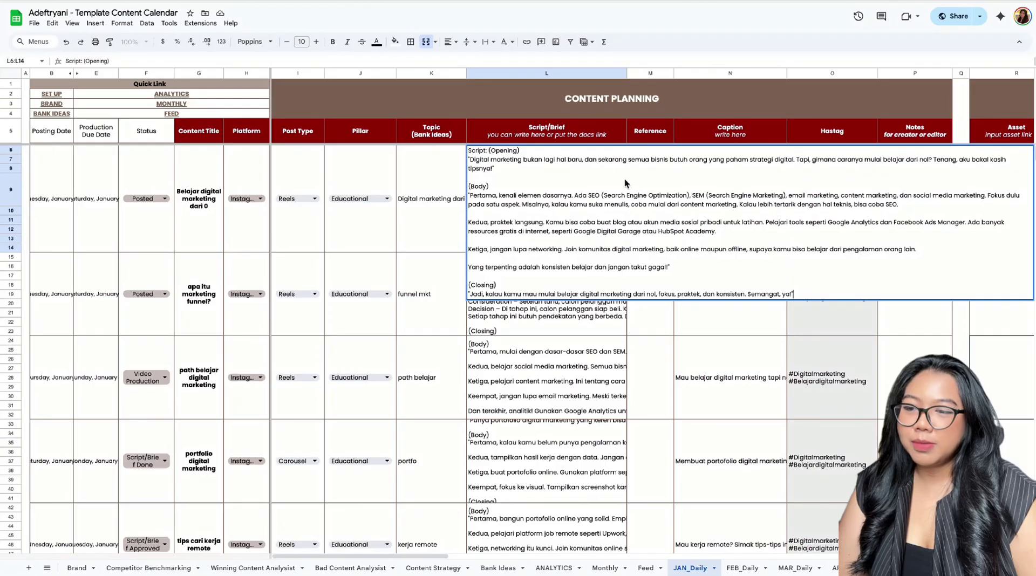
pyautogui.press('Escape')
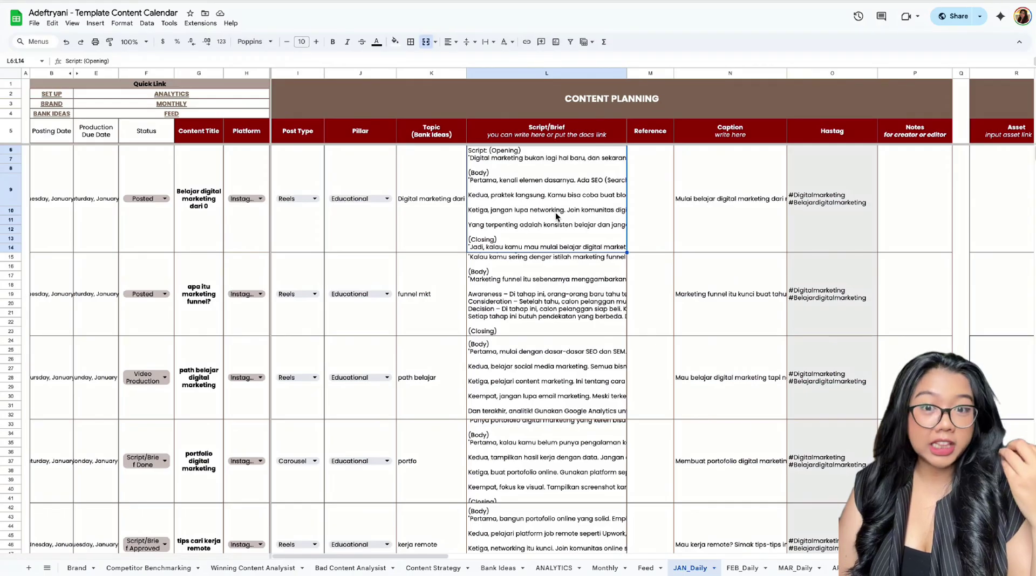
# Inspect the first post's Reference and Caption cells under CONTENT PLANNING without editing them.
pyautogui.click(657, 199)
pyautogui.hscroll(2, 657, 199)
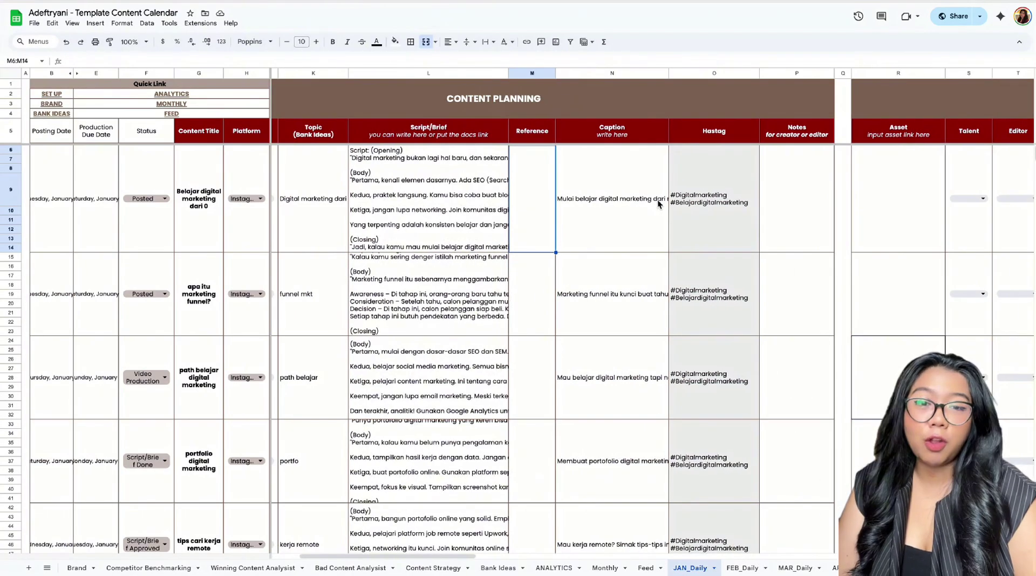
pyautogui.hscroll(2, 657, 199)
pyautogui.click(548, 203)
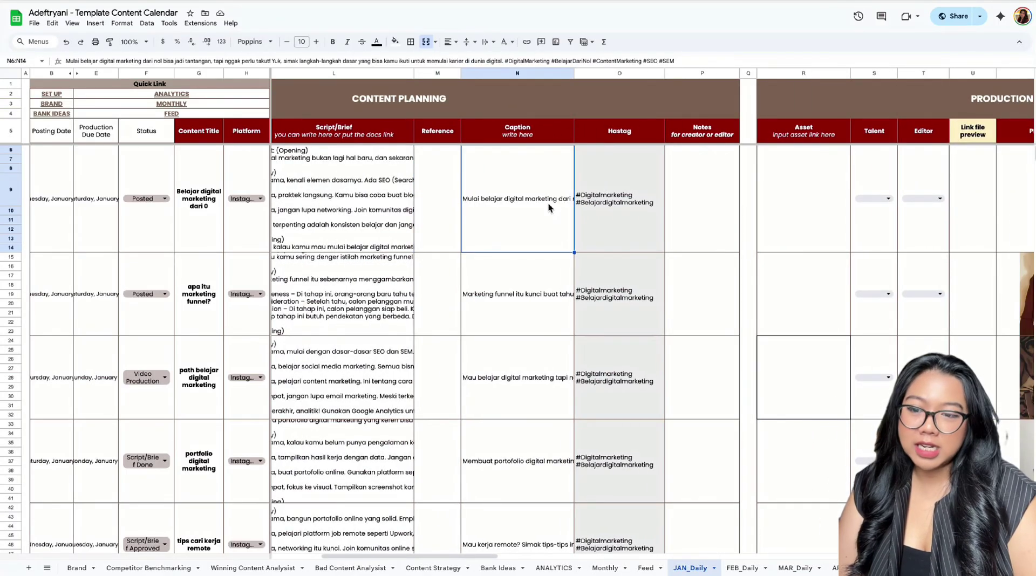
pyautogui.doubleClick(548, 203)
pyautogui.press('Escape')
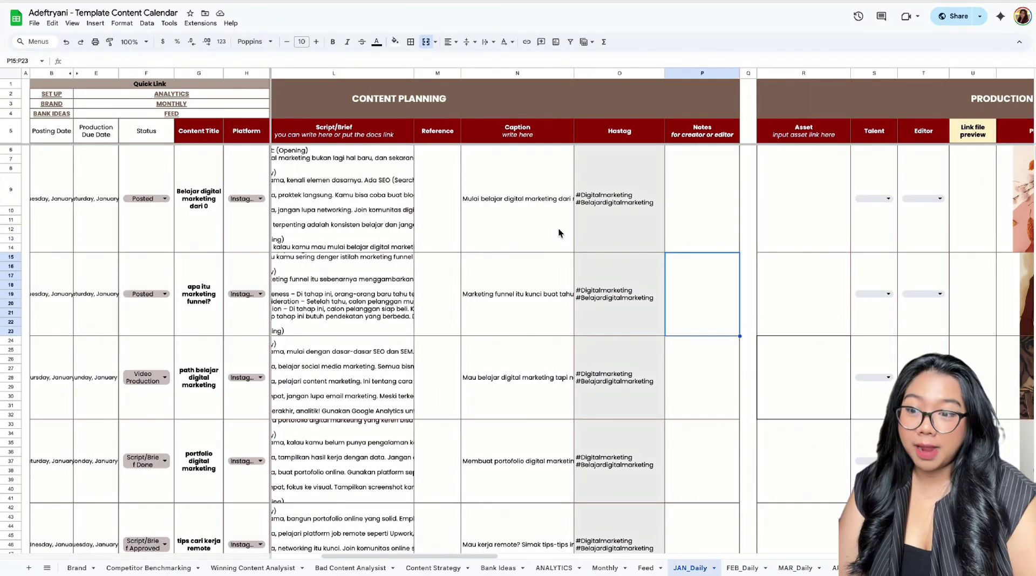
# Compare the first post's Hastag cell in JAN_Daily with the Educational pillar's hashtags in the Master sheet.
pyautogui.click(611, 230)
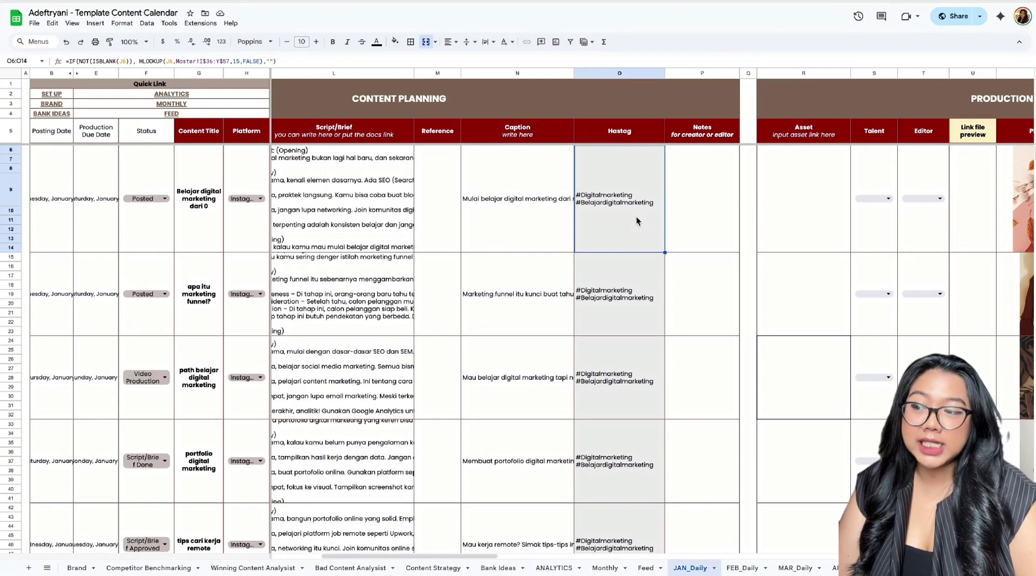
pyautogui.hscroll(-4, 404, 269)
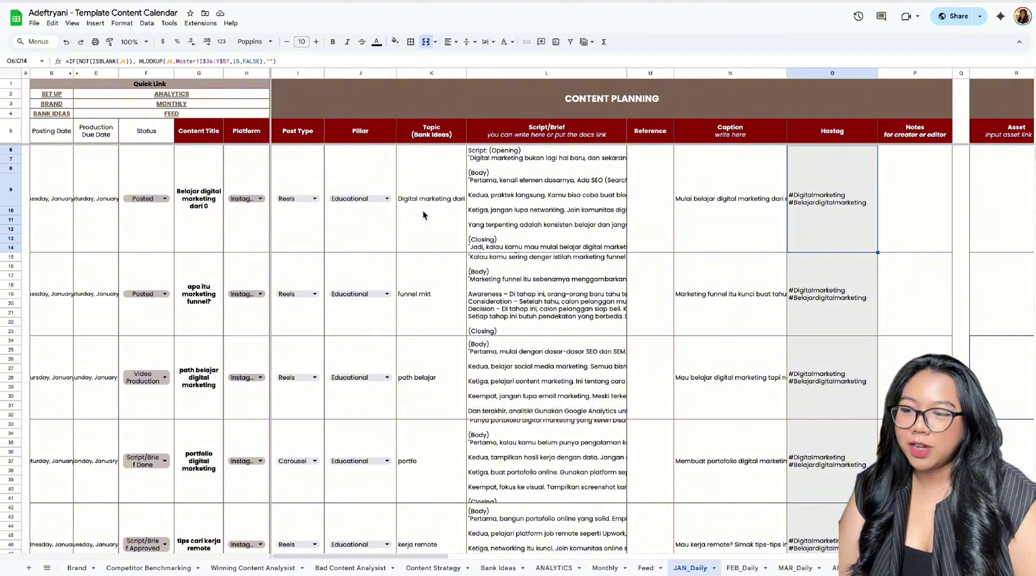
pyautogui.scroll(2, 167, 572)
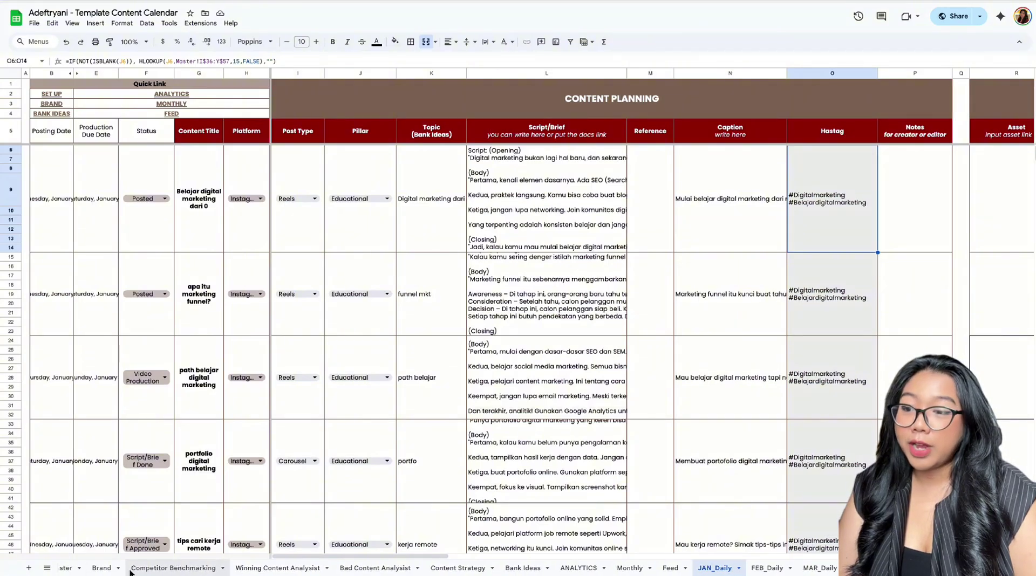
pyautogui.click(122, 568)
pyautogui.click(518, 224)
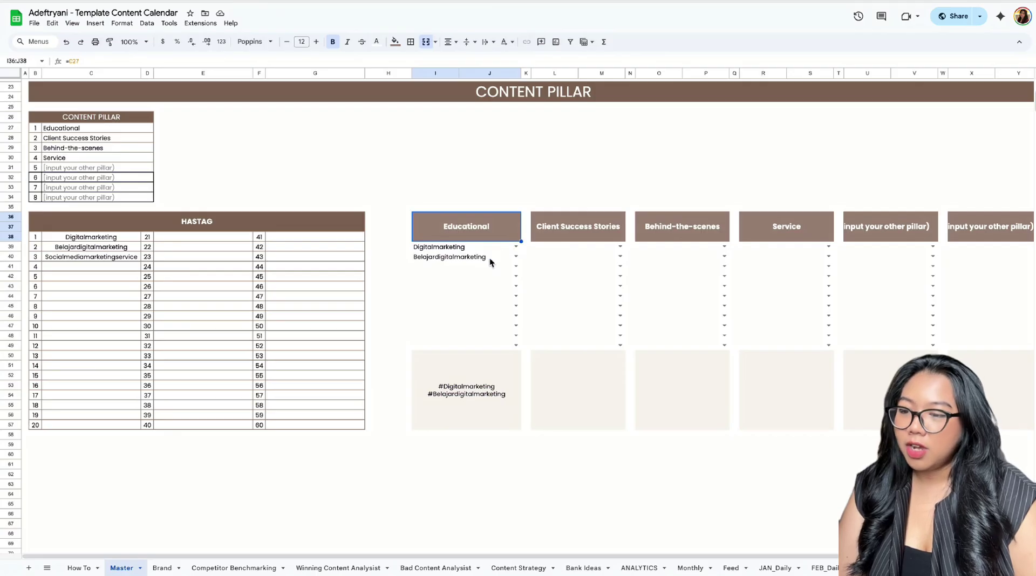
pyautogui.click(774, 567)
pyautogui.click(766, 238)
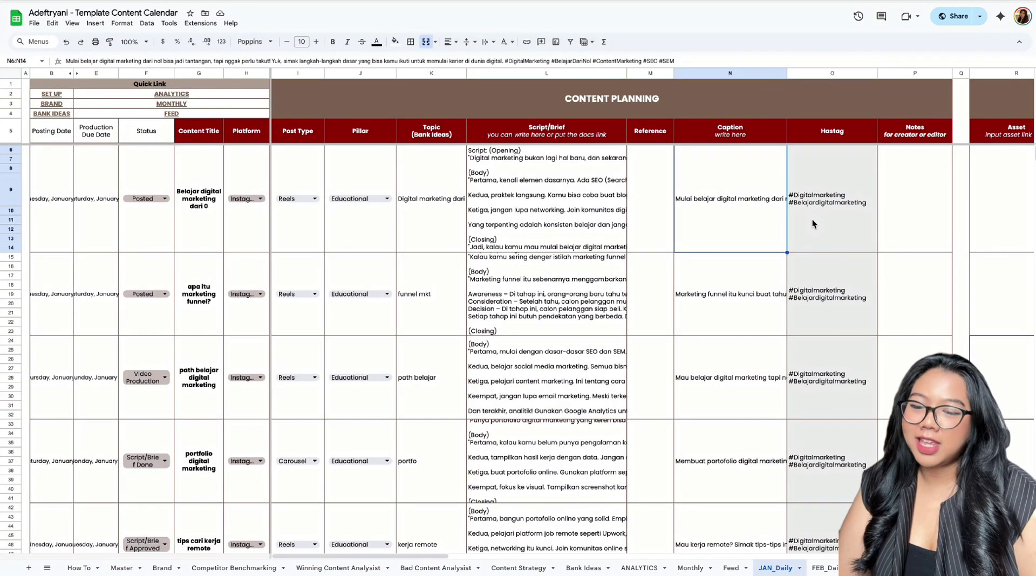
pyautogui.click(811, 219)
# Inspect the first post's Notes cell and its Asset link cell in the PRODUCTION section.
pyautogui.hscroll(3, 811, 219)
pyautogui.click(776, 224)
pyautogui.hscroll(2, 777, 224)
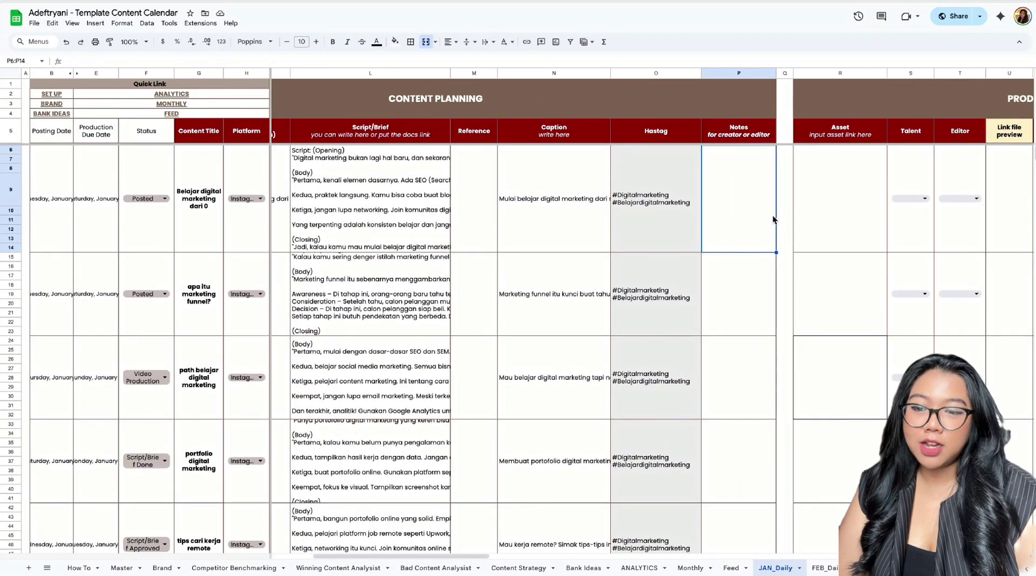
pyautogui.hscroll(3, 761, 215)
pyautogui.click(717, 215)
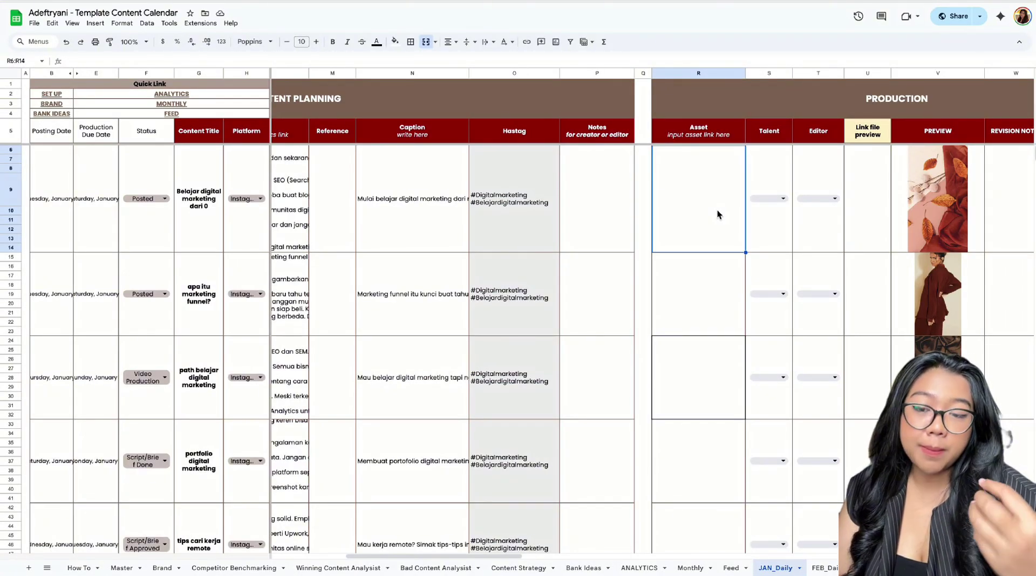
# View the data validation rules behind the first post's Talent dropdown and close them without changes.
pyautogui.hscroll(3, 717, 214)
pyautogui.click(597, 198)
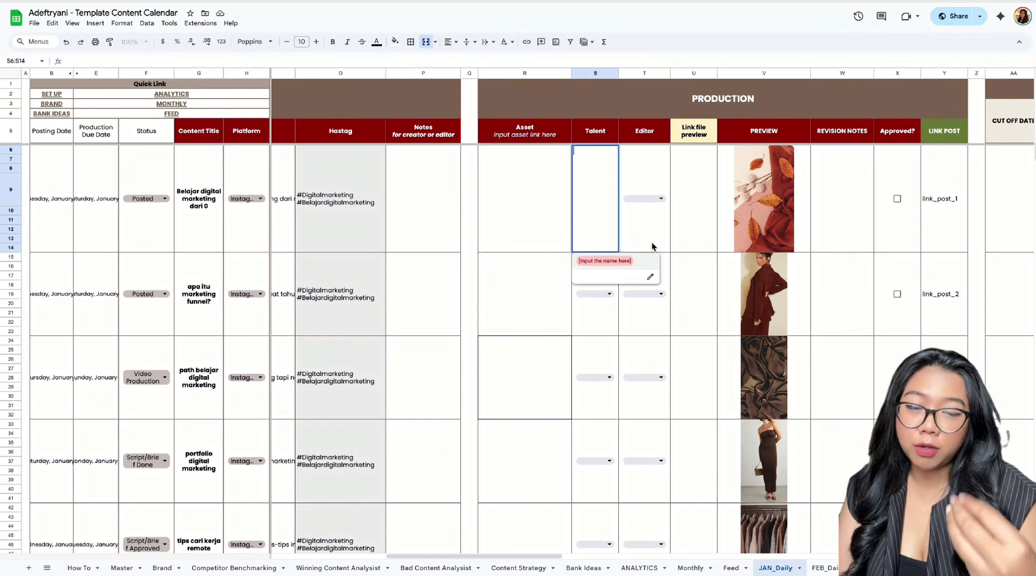
pyautogui.click(650, 277)
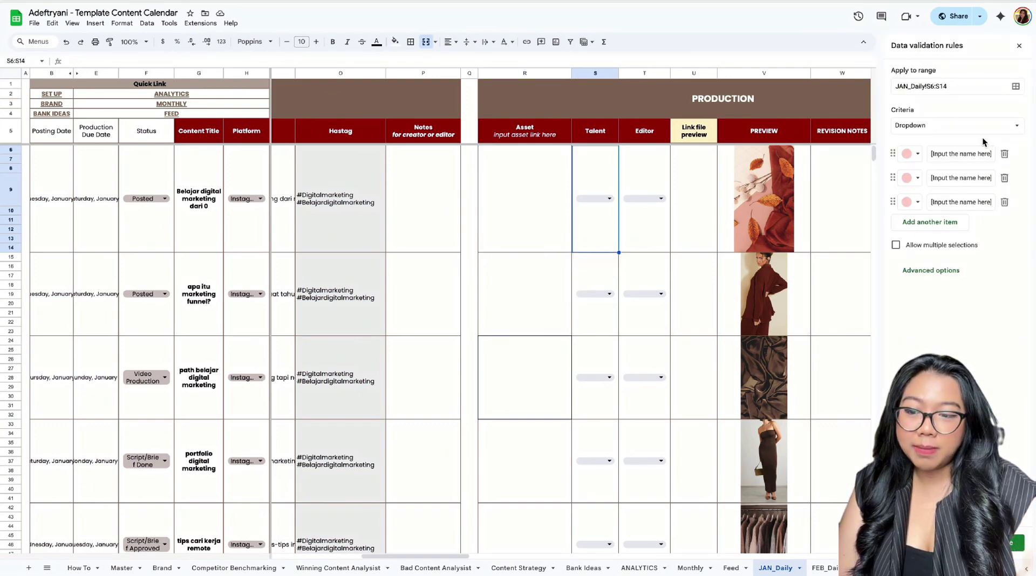
pyautogui.click(1021, 45)
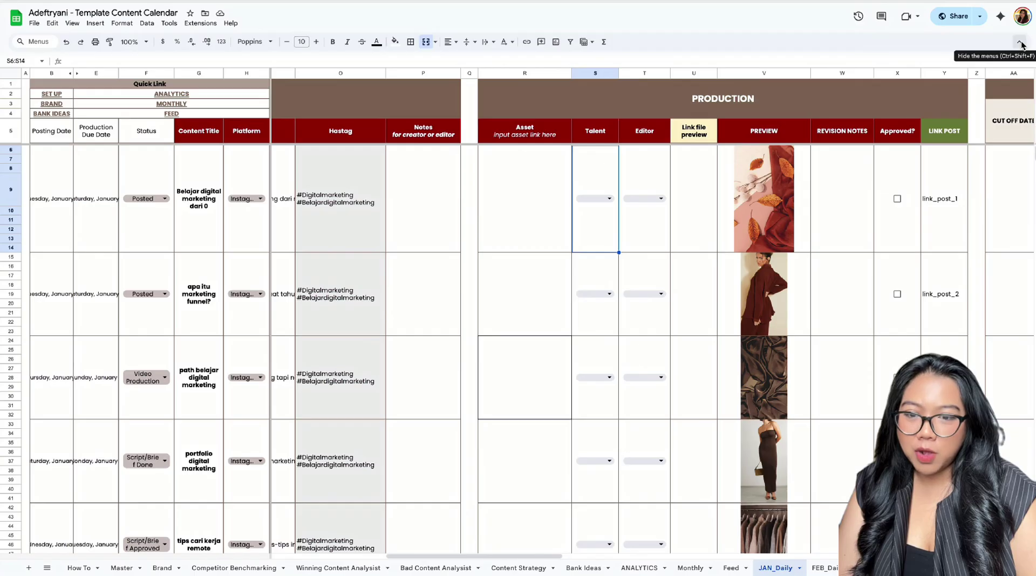
# Review the first post's Link file preview, PREVIEW, REVISION NOTES, Approved? and LINK POST cells in the PRODUCTION section.
pyautogui.hscroll(2, 742, 221)
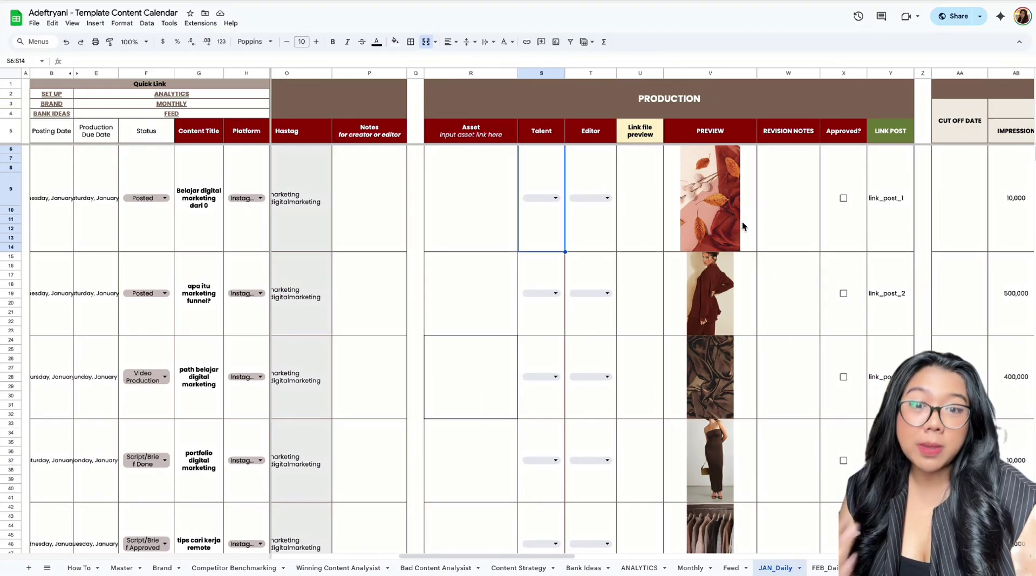
pyautogui.click(636, 245)
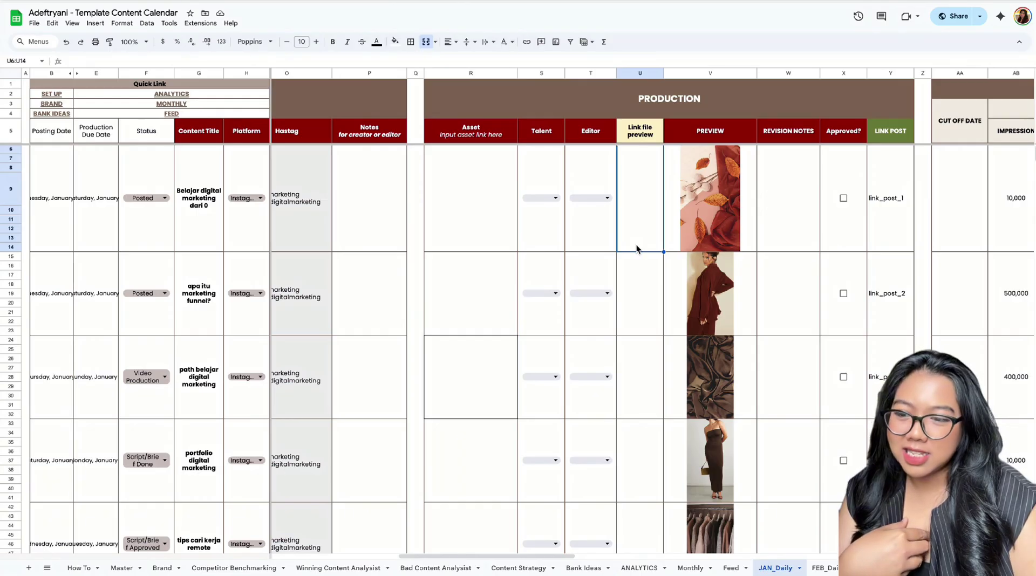
pyautogui.click(696, 238)
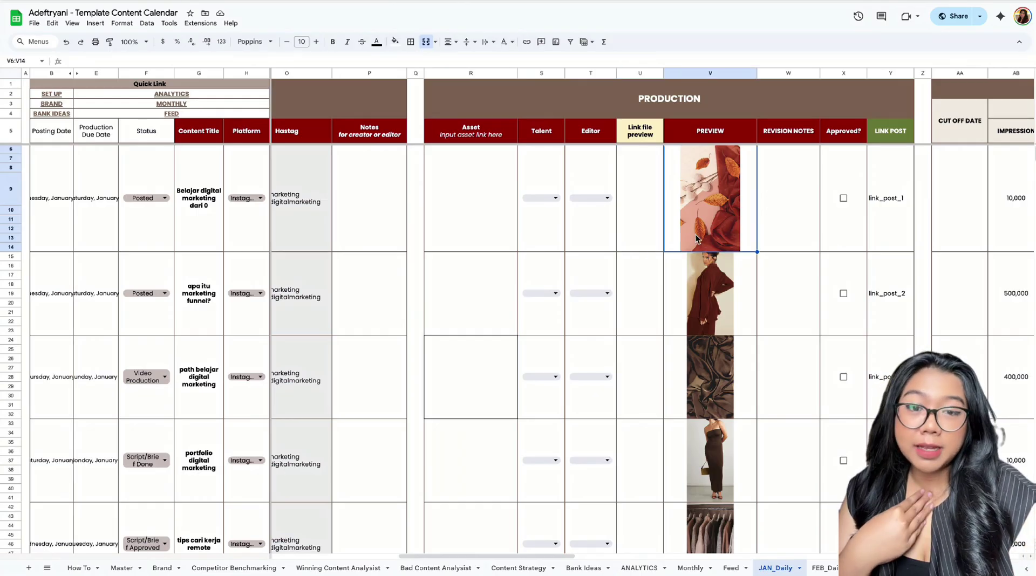
pyautogui.click(776, 226)
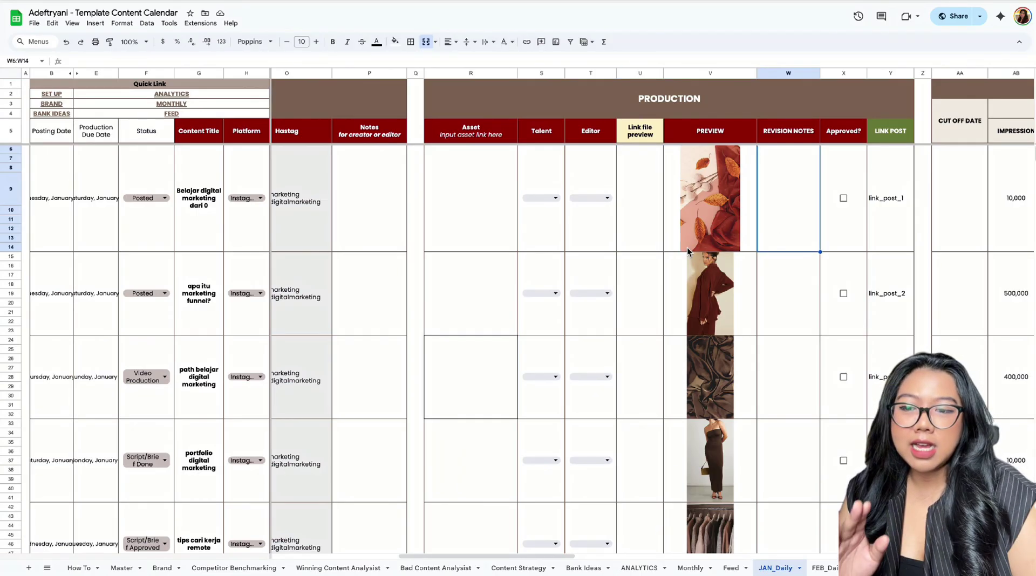
pyautogui.hscroll(1, 796, 219)
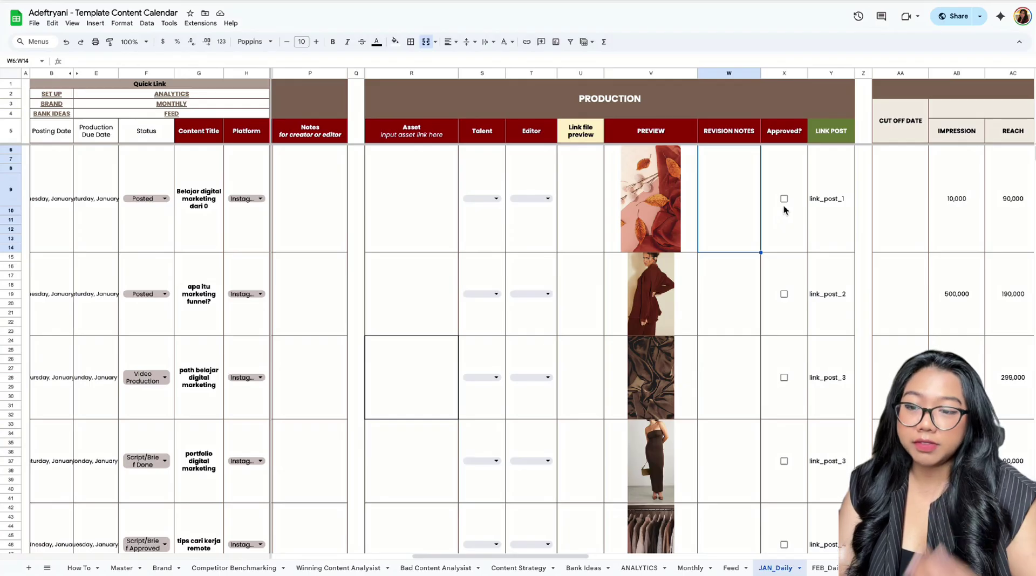
pyautogui.hscroll(1, 781, 201)
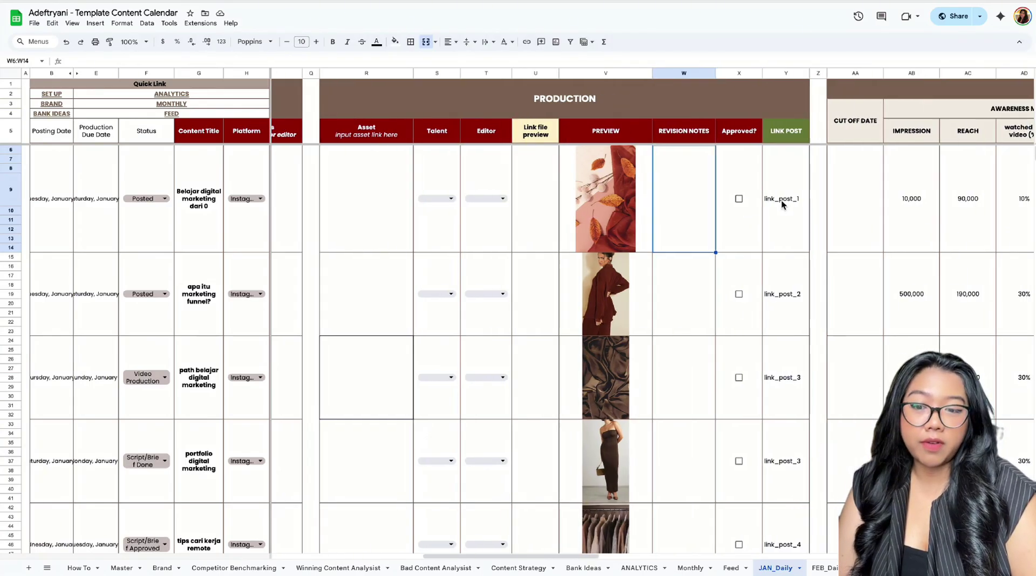
pyautogui.click(766, 199)
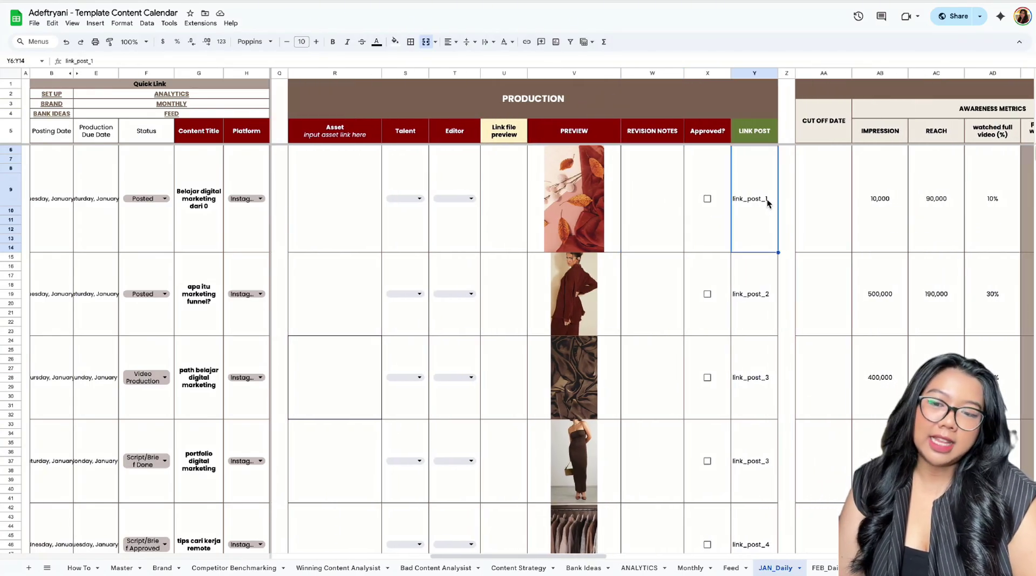
# Inspect the first post's CUT OFF DATE and IMPRESSION cells in the ANALYTICS PER POST section.
pyautogui.hscroll(6, 766, 199)
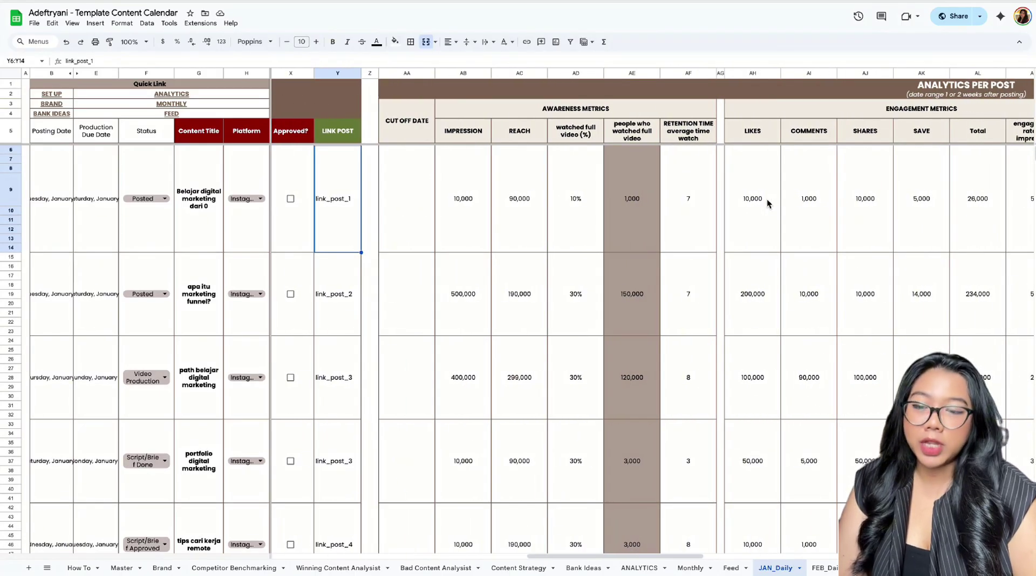
pyautogui.hscroll(1, 768, 200)
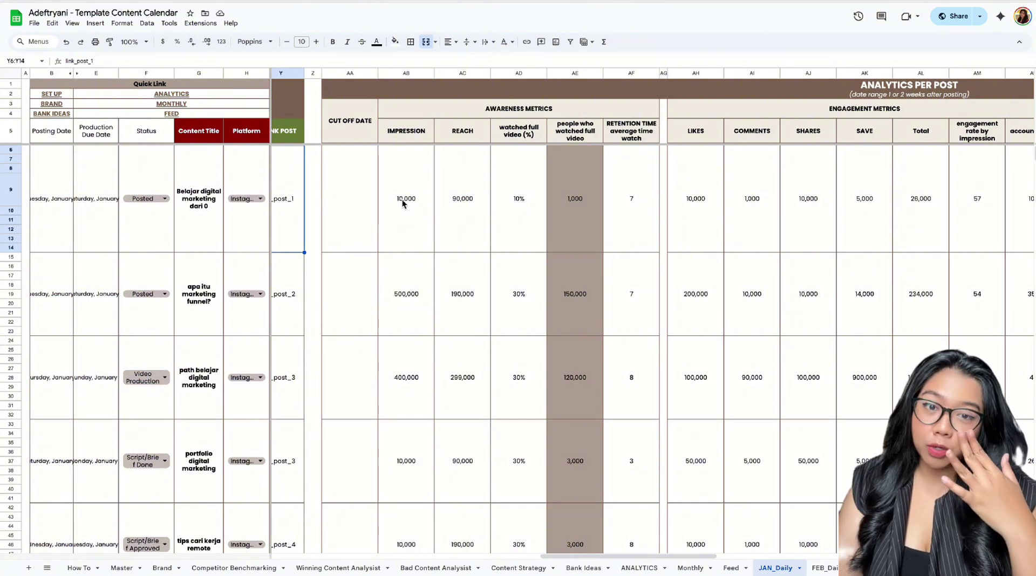
pyautogui.click(384, 195)
pyautogui.click(360, 196)
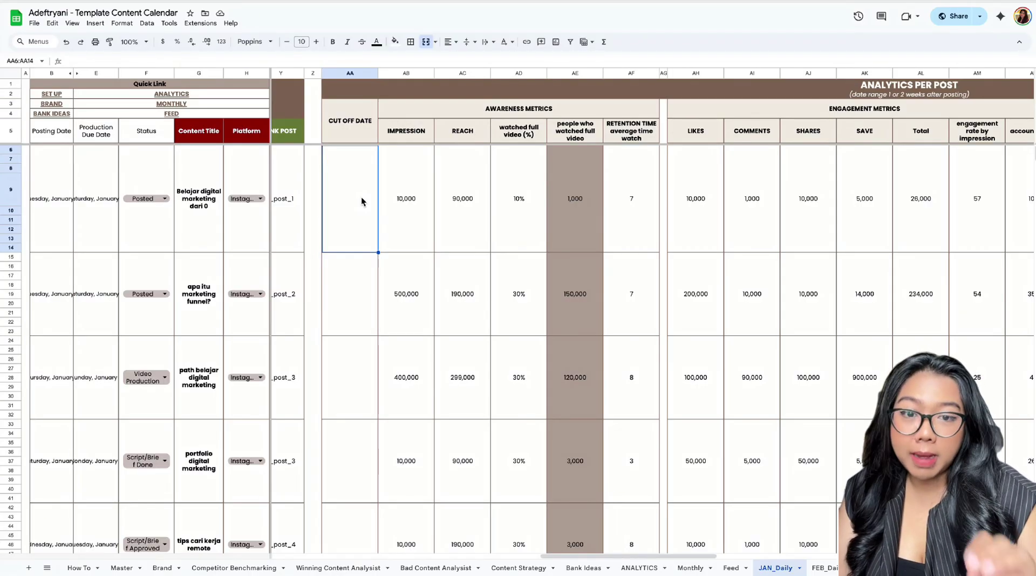
pyautogui.click(410, 187)
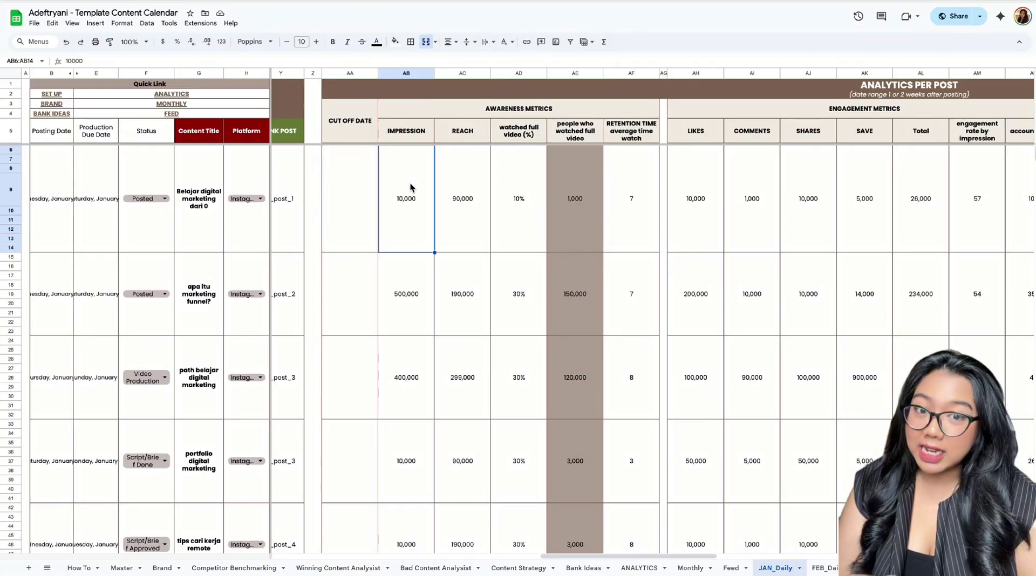
# Inspect the first post's REACH, watched full video, people who watched full video formula and RETENTION TIME cells under AWARENESS METRICS.
pyautogui.click(457, 199)
pyautogui.click(501, 199)
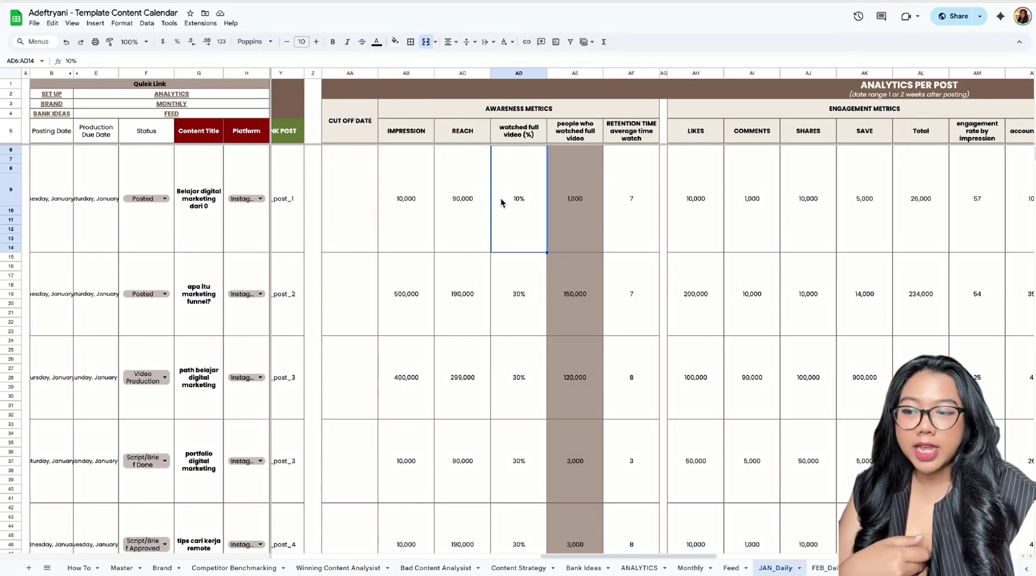
pyautogui.hscroll(1, 501, 199)
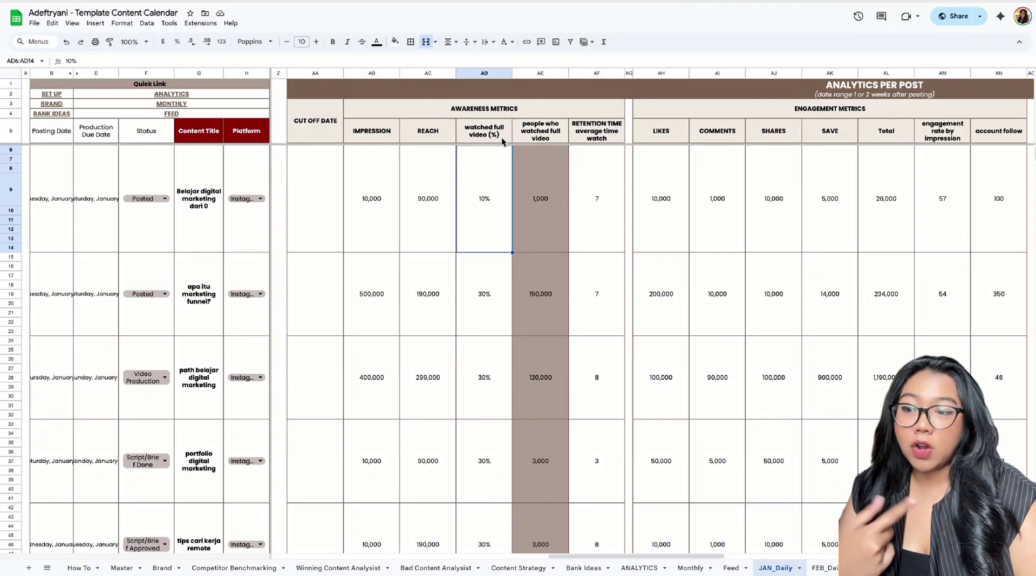
pyautogui.doubleClick(532, 189)
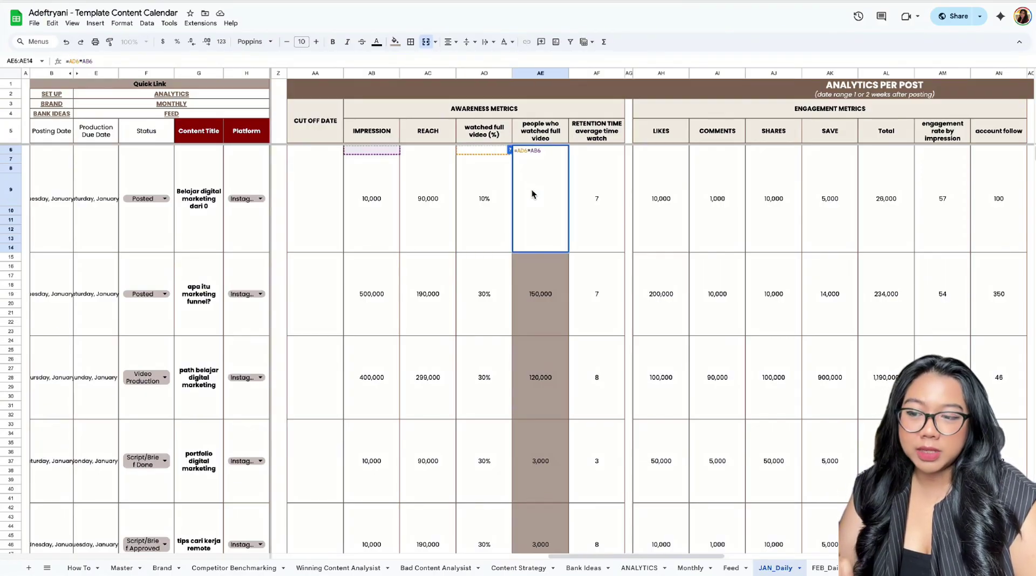
pyautogui.click(574, 197)
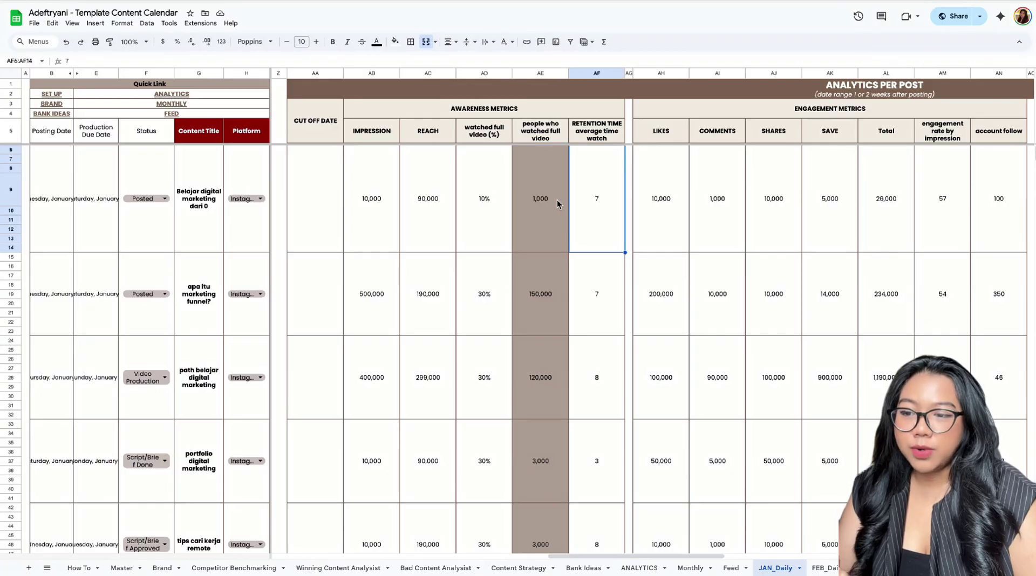
pyautogui.hscroll(1, 557, 199)
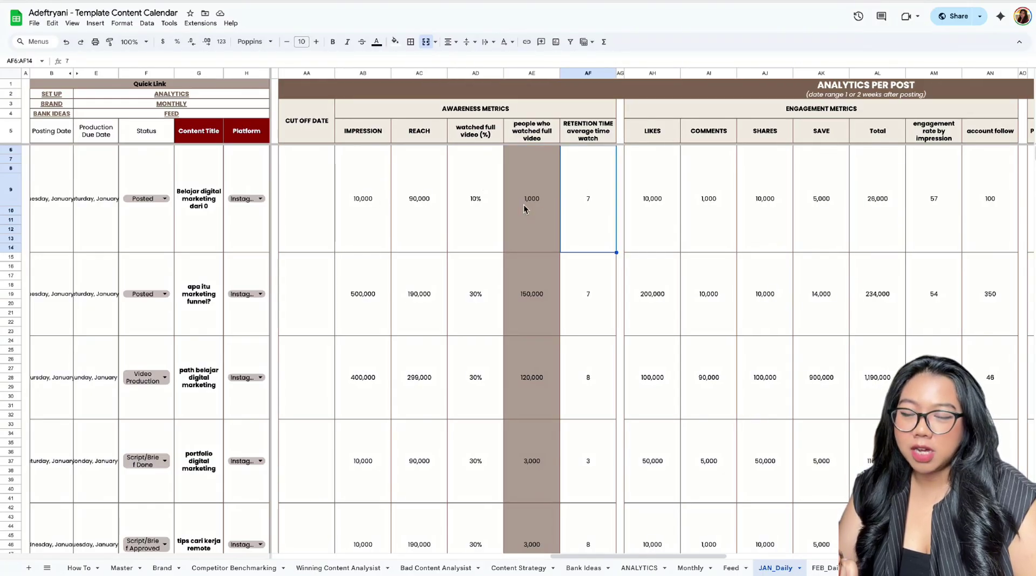
# Review the ENGAGEMENT METRICS and CONVERSION METRICS columns and inspect the first post's DESCRIPTIVE EVALUATION cell.
pyautogui.hscroll(1, 524, 205)
pyautogui.hscroll(1, 596, 226)
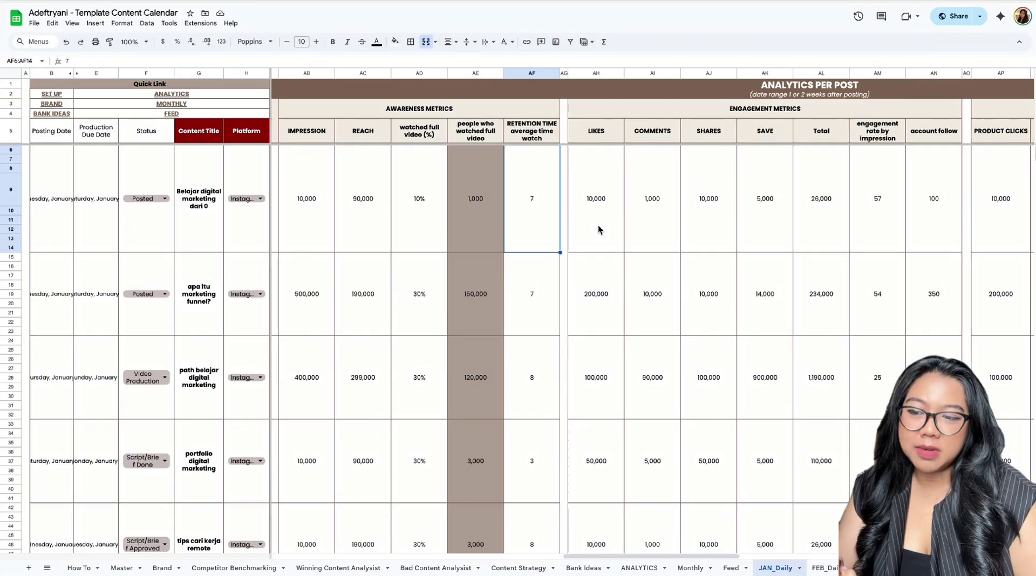
pyautogui.hscroll(3, 540, 204)
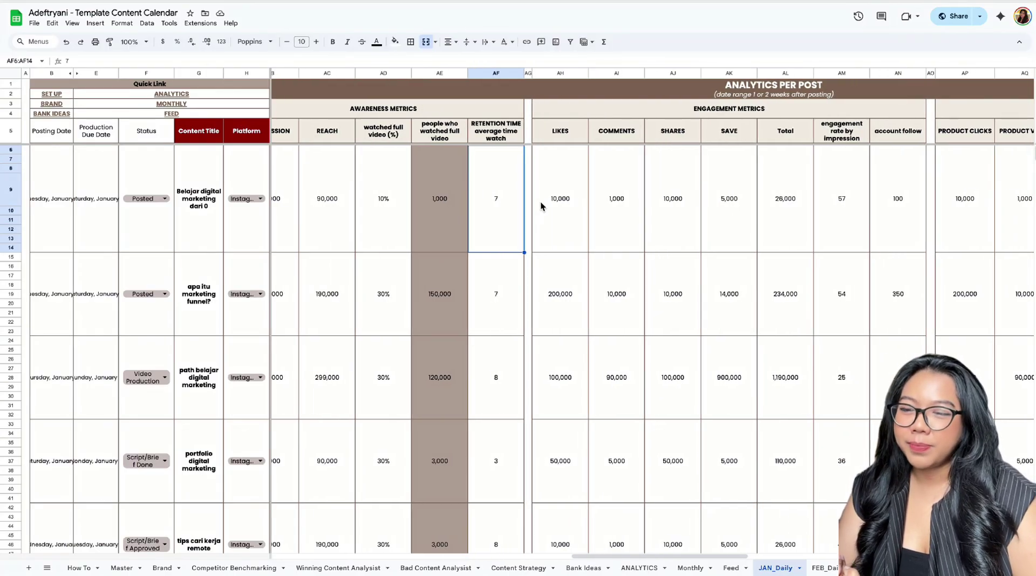
pyautogui.hscroll(3, 534, 211)
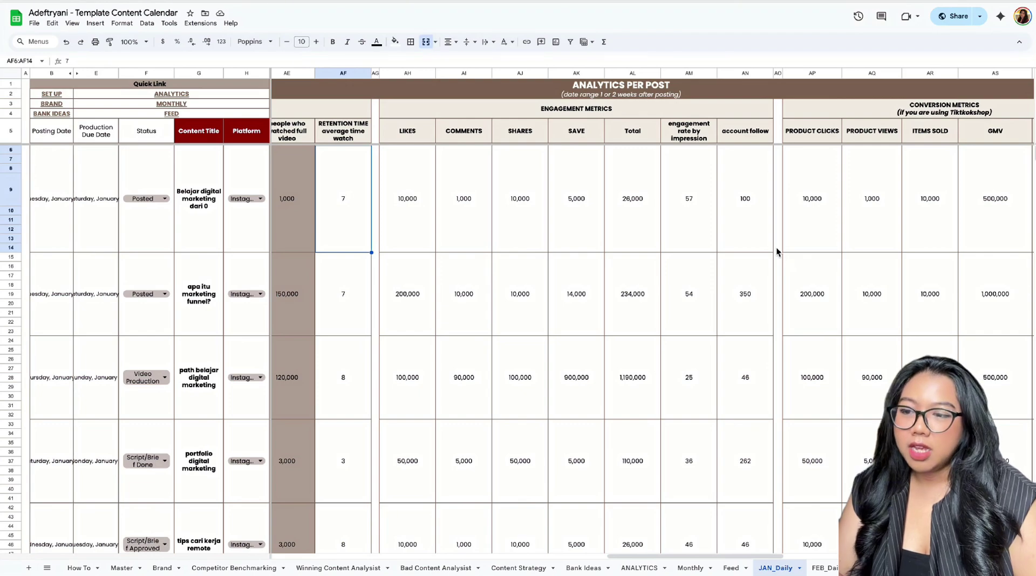
pyautogui.hscroll(8, 776, 247)
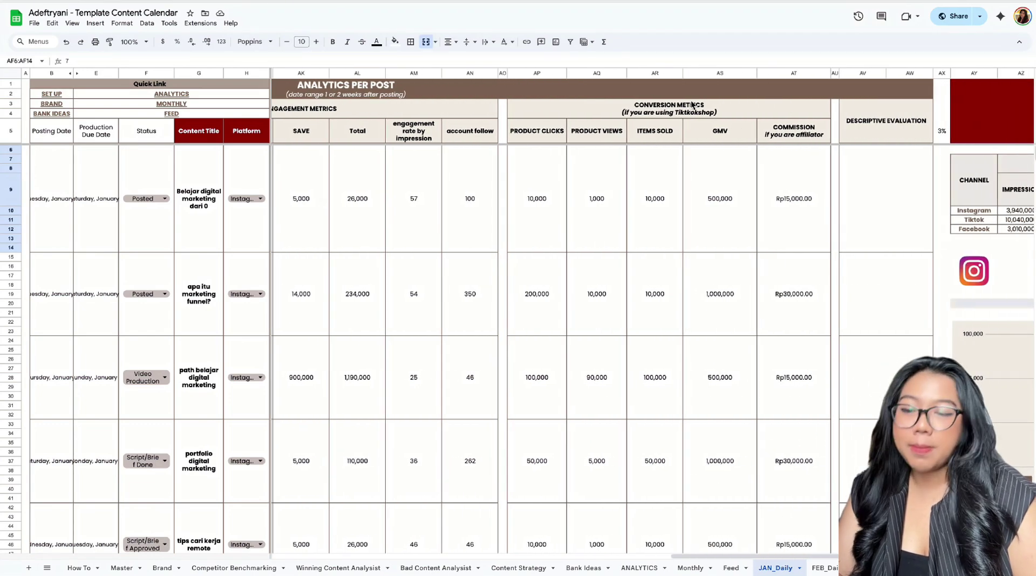
pyautogui.hscroll(7, 724, 221)
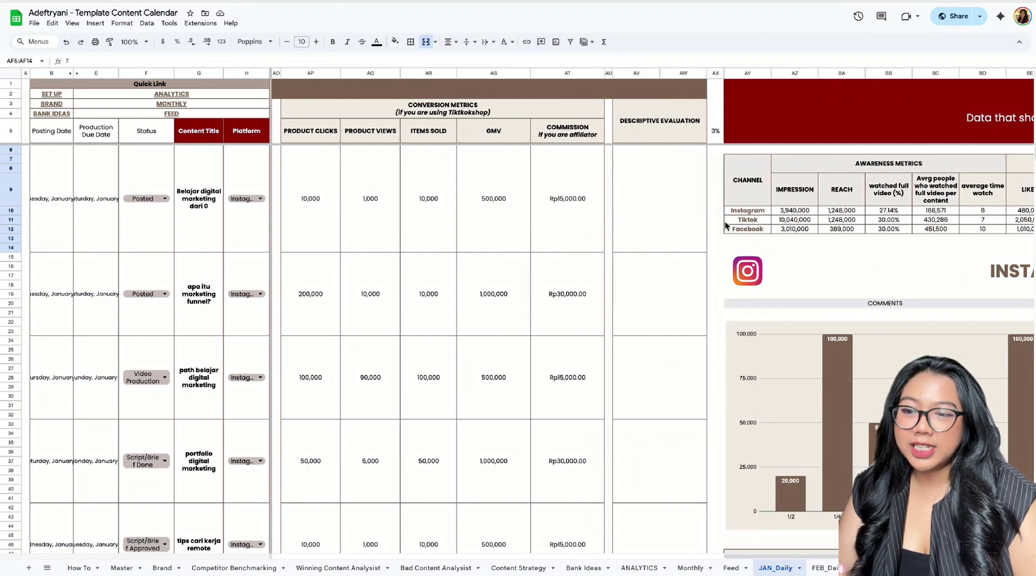
pyautogui.click(697, 199)
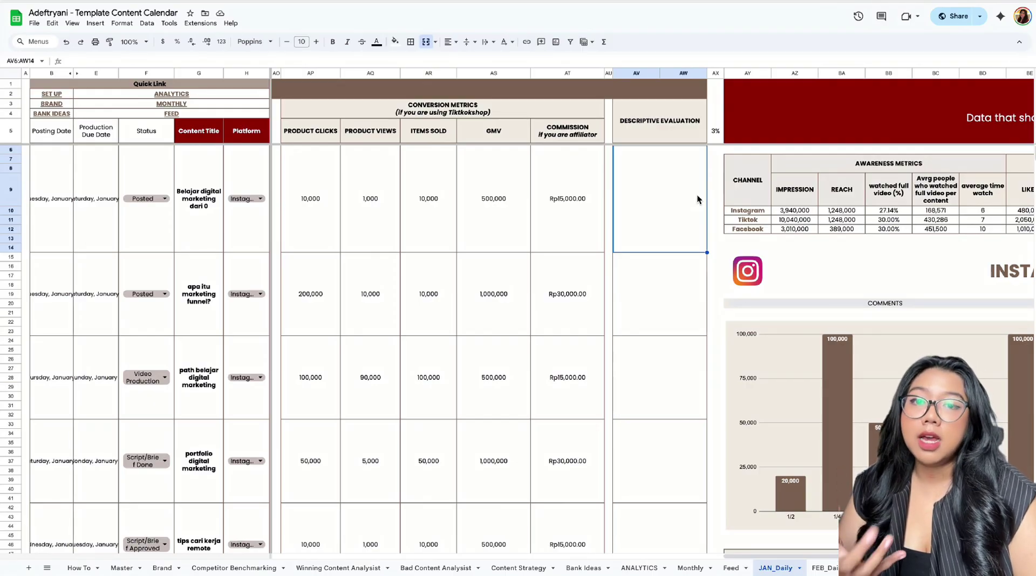
# Examine the MONTHLY SUMMARY metrics table per channel and the Instagram, TikTok and Facebook sections beneath it.
pyautogui.hscroll(2, 696, 199)
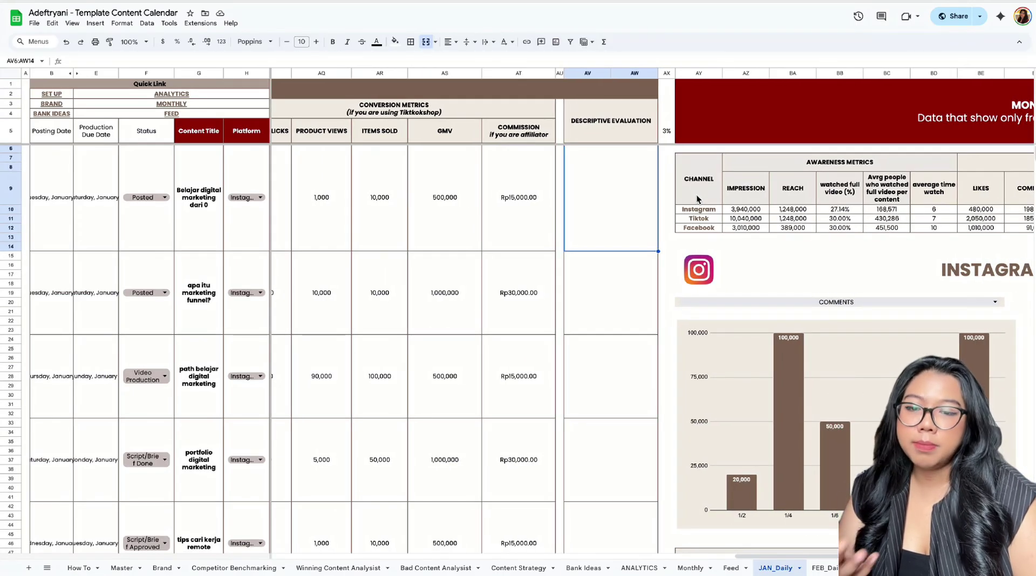
pyautogui.hscroll(5, 697, 195)
pyautogui.hscroll(4, 726, 186)
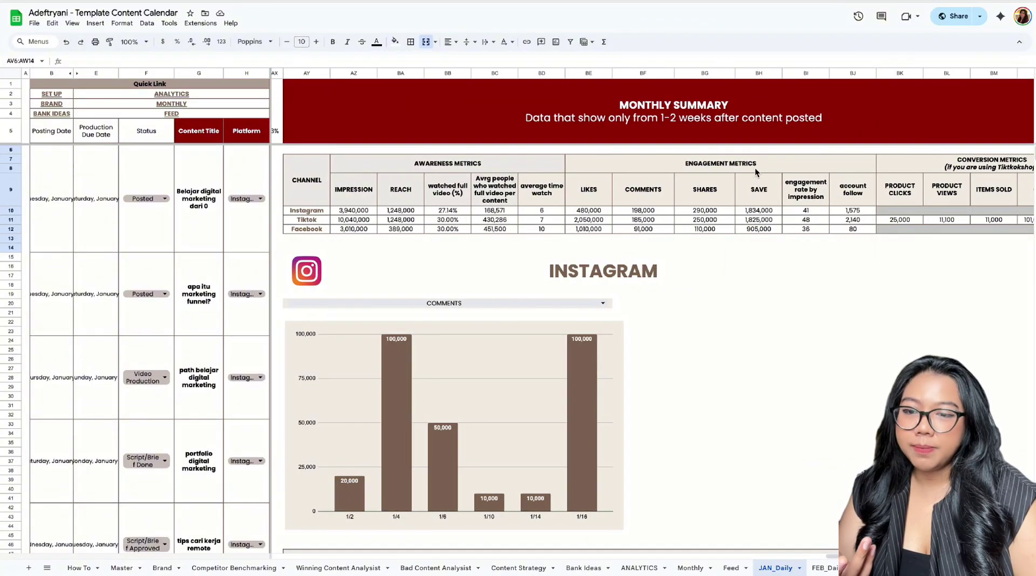
pyautogui.scroll(-5, 609, 394)
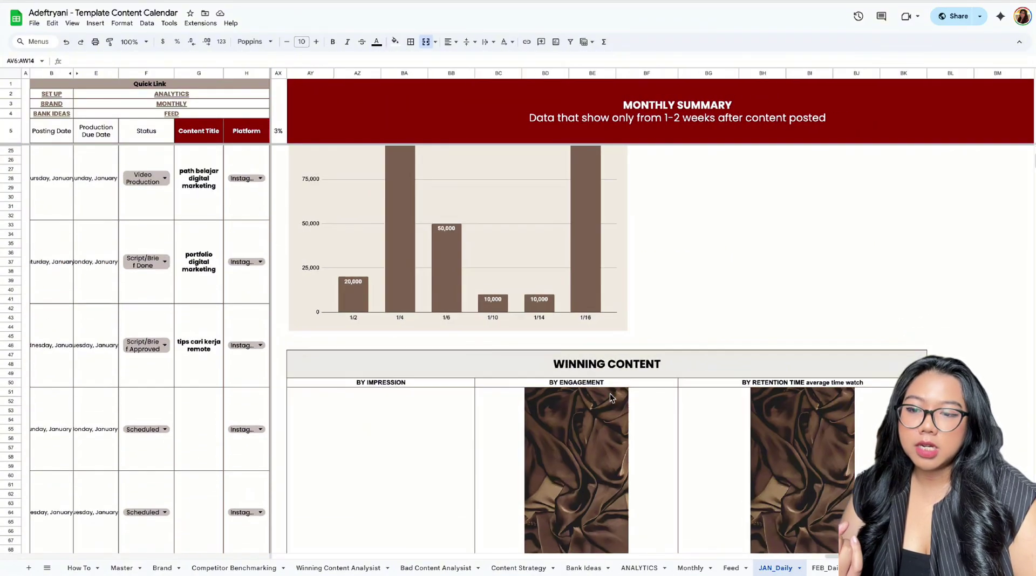
pyautogui.scroll(2, 609, 393)
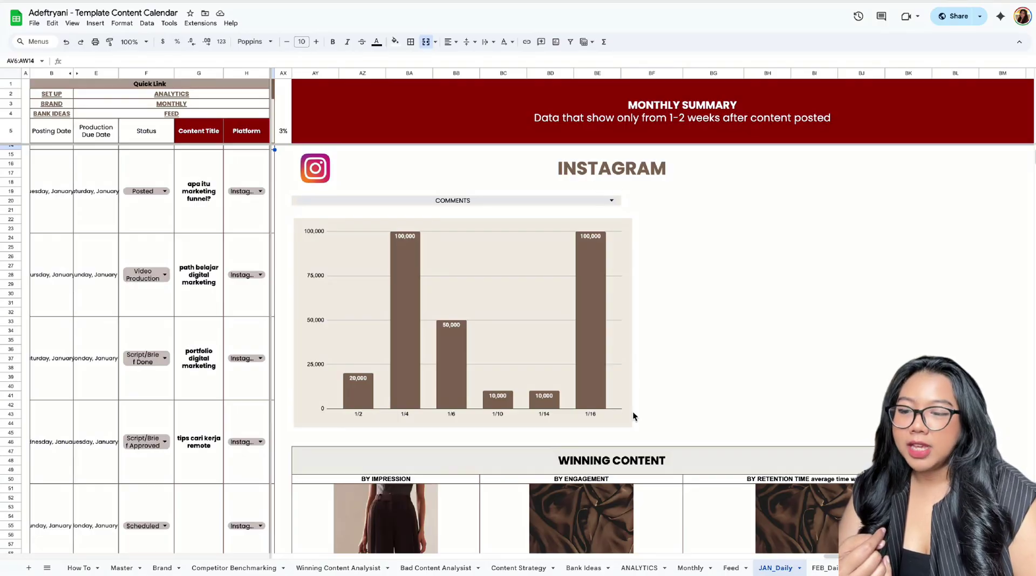
pyautogui.scroll(-15, 632, 412)
pyautogui.scroll(-4, 633, 412)
pyautogui.scroll(20, 634, 426)
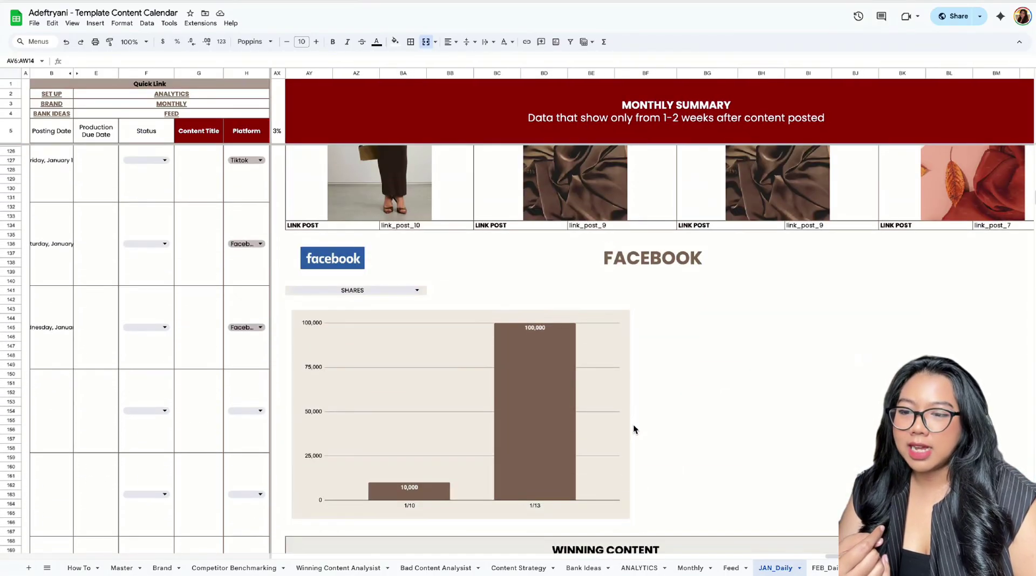
# View the metric options for the INSTAGRAM chart, close them without changes, and look over the chart.
pyautogui.click(613, 304)
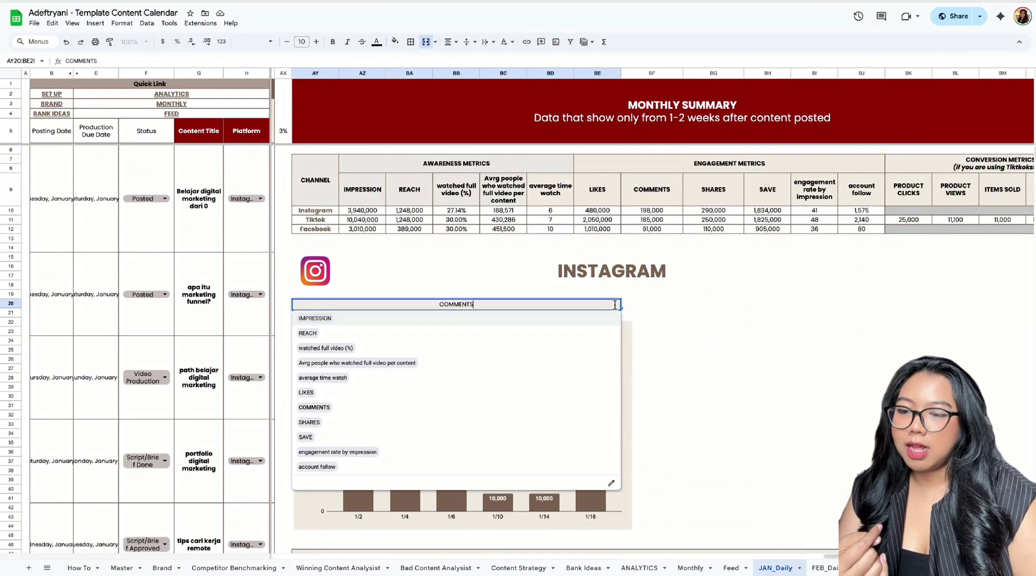
pyautogui.click(690, 342)
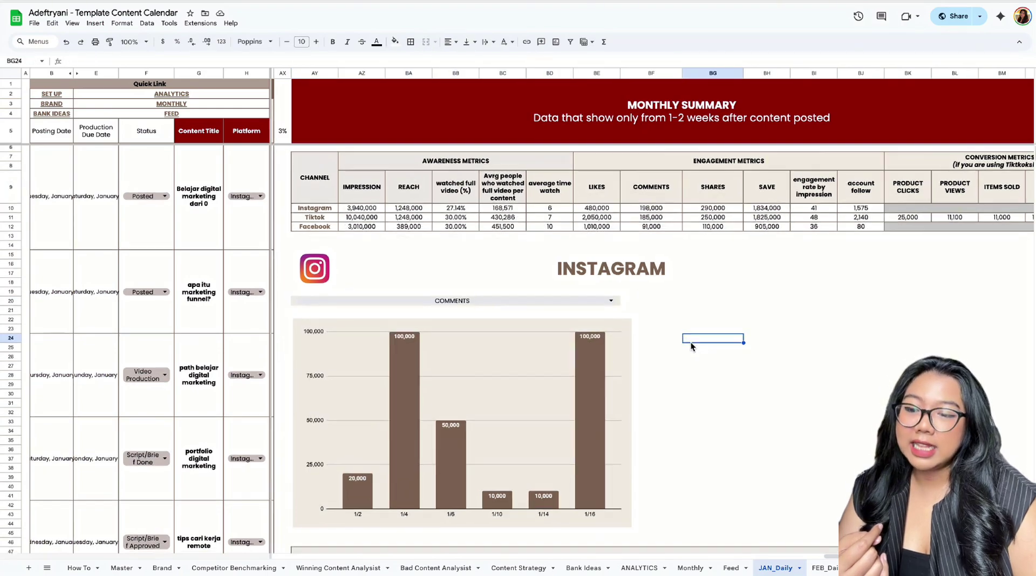
pyautogui.scroll(-3, 691, 342)
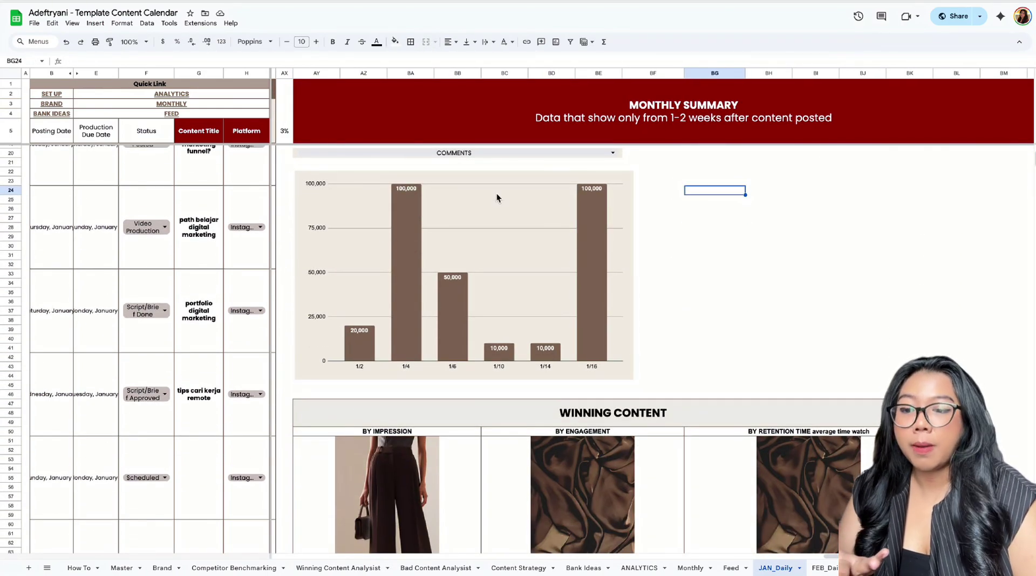
# Examine Instagram's WINNING CONTENT by impression, engagement and retention time, glancing back at the ANALYTICS PER POST metrics.
pyautogui.scroll(-4, 496, 197)
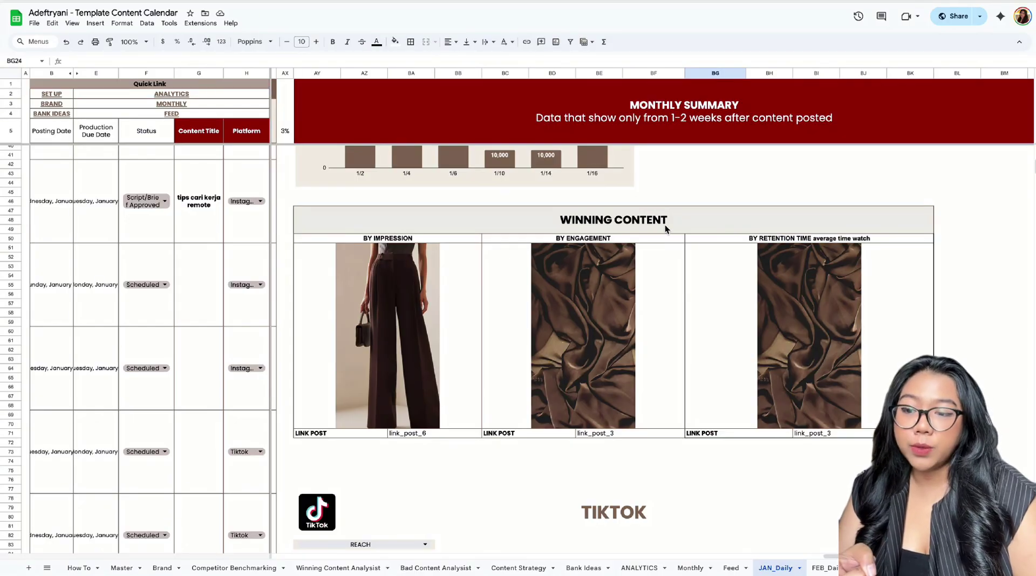
pyautogui.hscroll(-10, 585, 257)
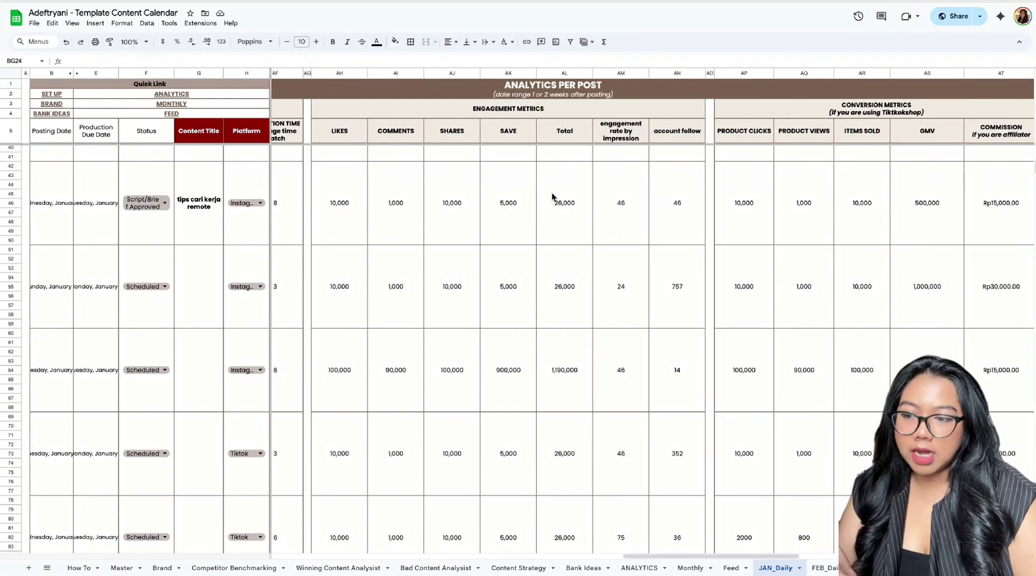
pyautogui.hscroll(10, 548, 308)
pyautogui.scroll(-3, 585, 302)
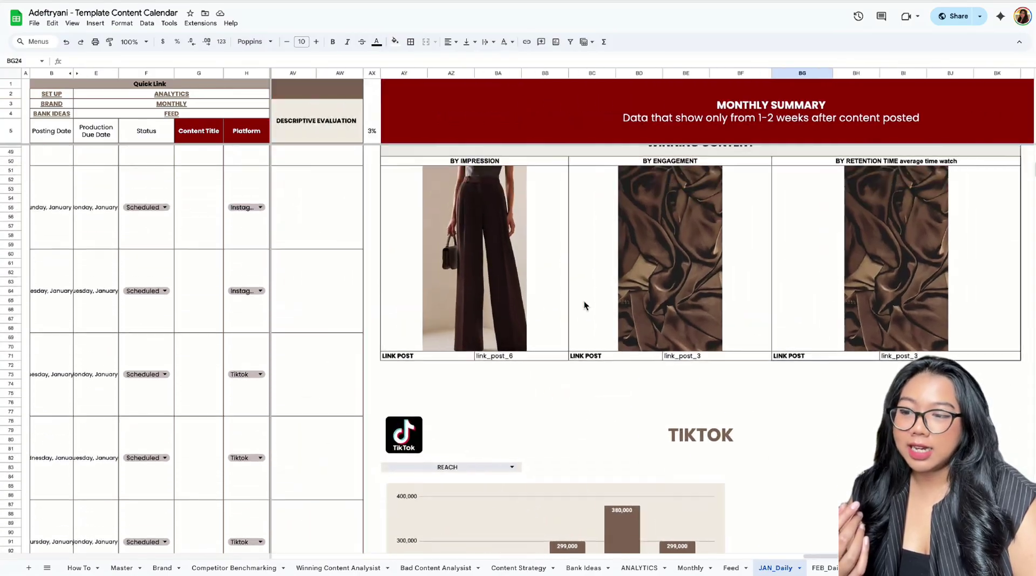
pyautogui.scroll(2, 585, 303)
pyautogui.hscroll(1, 511, 219)
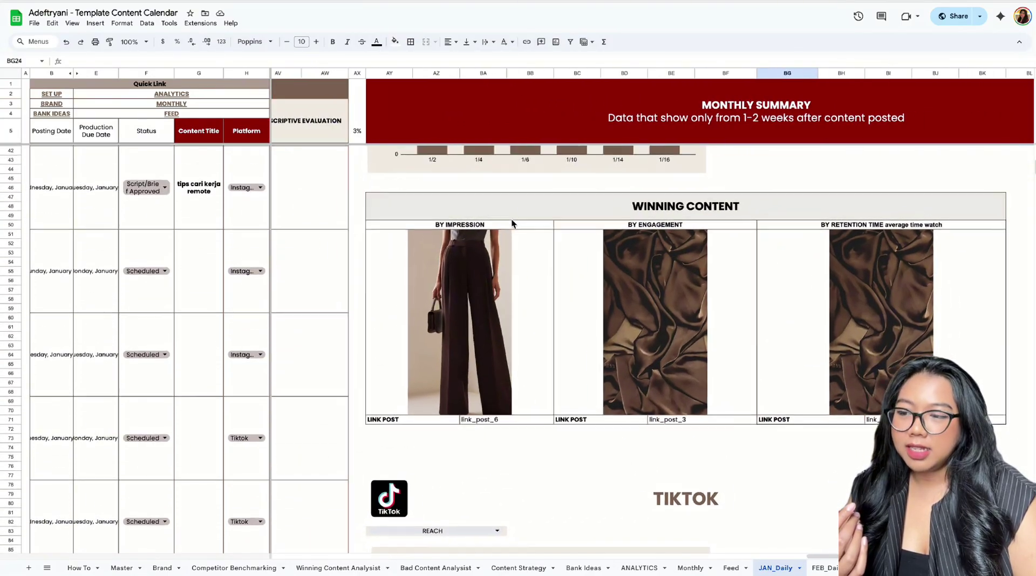
pyautogui.hscroll(1, 511, 219)
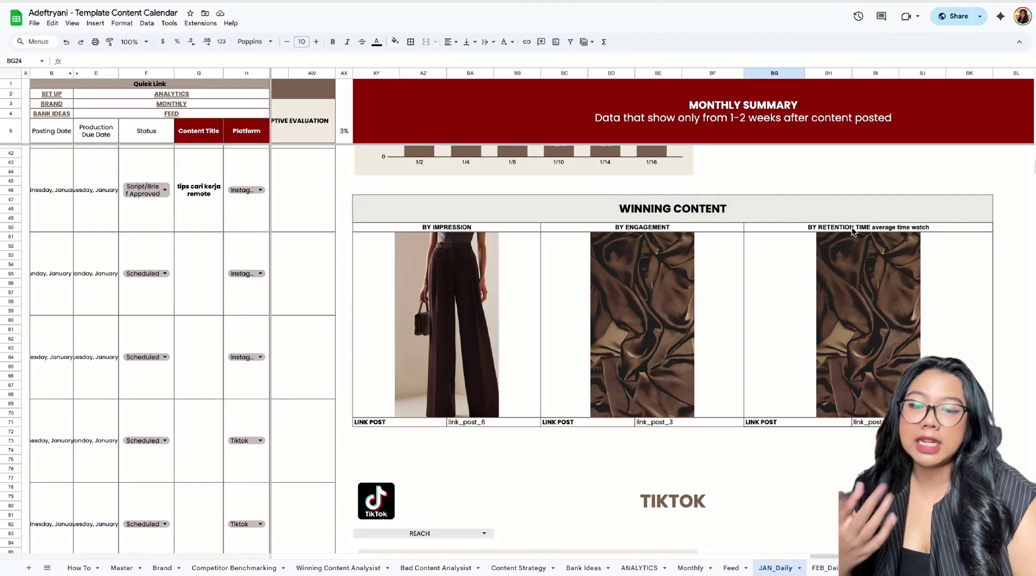
pyautogui.hscroll(1, 852, 231)
pyautogui.scroll(-1, 852, 231)
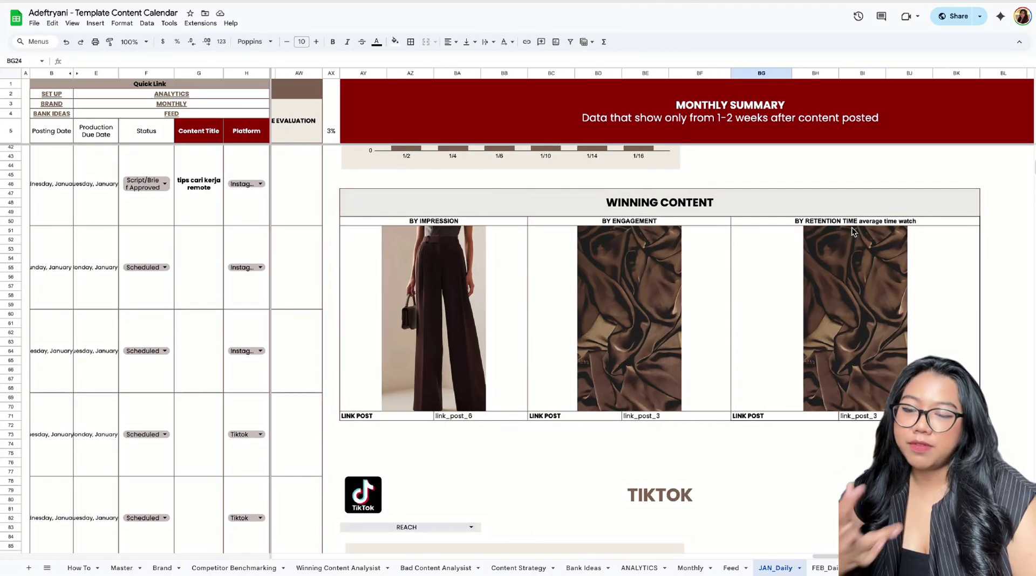
# Look over the TIKTOK winning content and the FACEBOOK chart section in the monthly summary.
pyautogui.scroll(-12, 849, 423)
pyautogui.hscroll(1, 849, 423)
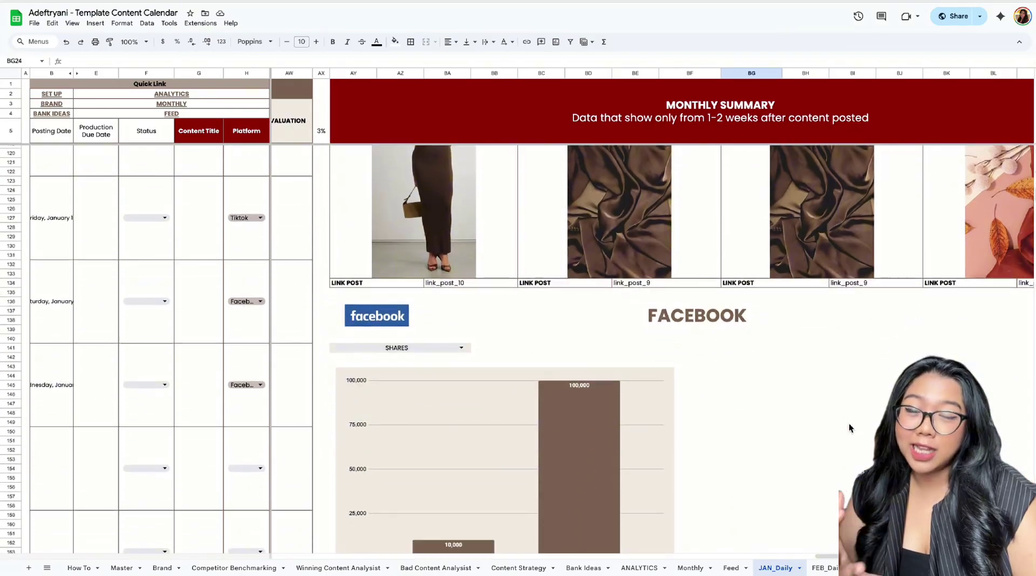
pyautogui.scroll(-5, 849, 428)
pyautogui.scroll(6, 850, 432)
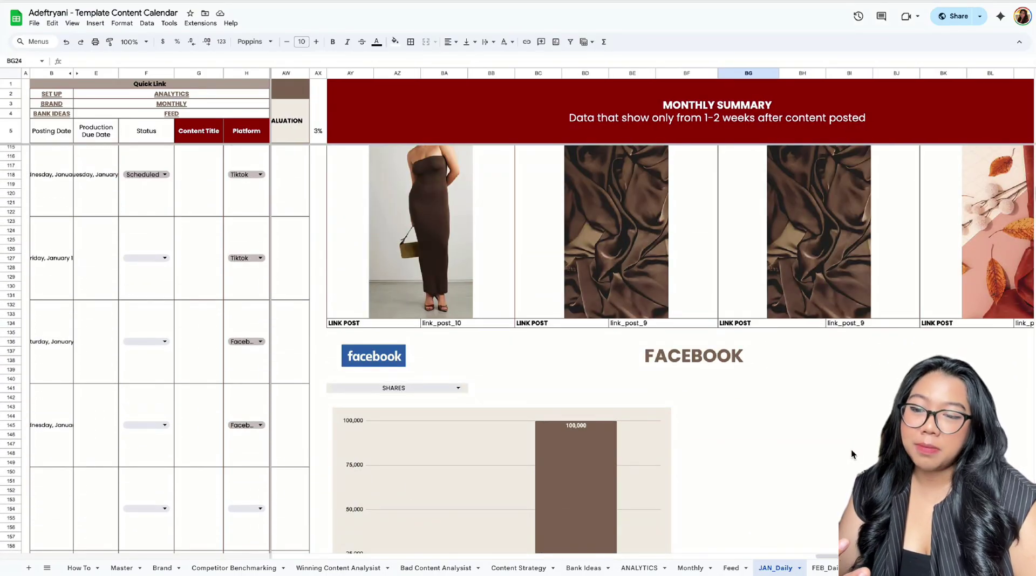